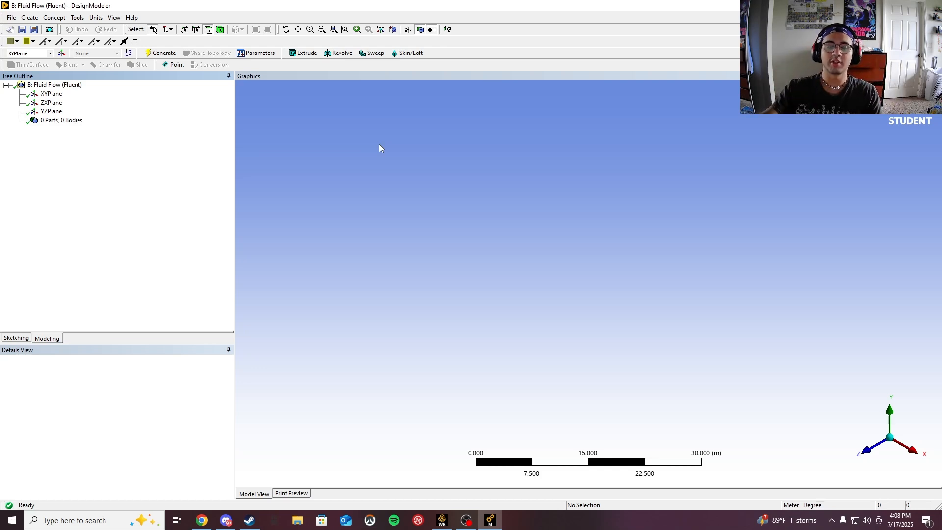
- On the XY plane, sketch a circle centered at the origin
{"action": "left_click", "coordinate": [54, 94]}
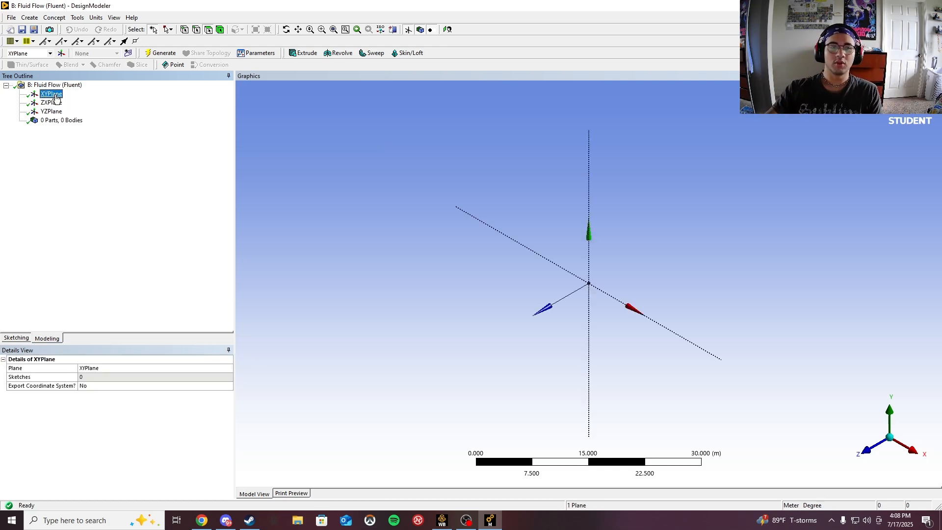
{"action": "left_click", "coordinate": [866, 451]}
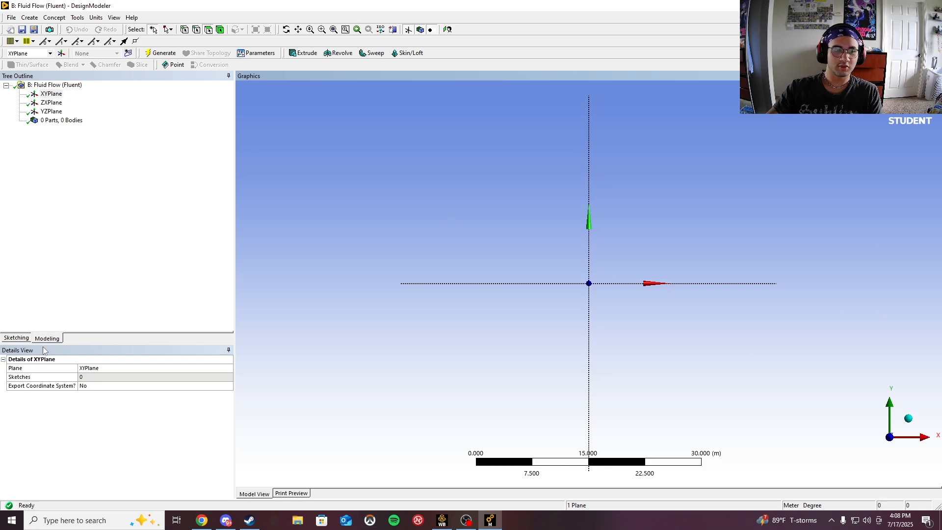
{"action": "left_click", "coordinate": [17, 338]}
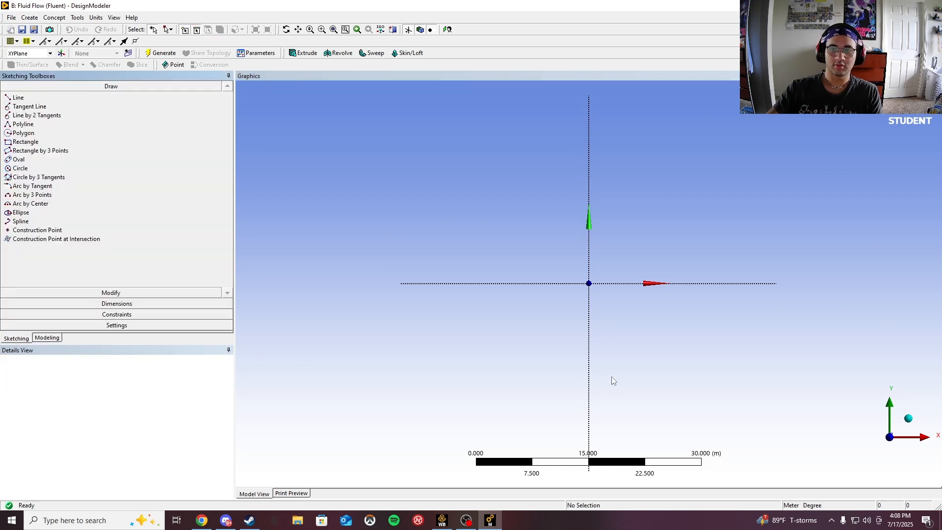
{"action": "left_click", "coordinate": [21, 169]}
{"action": "left_click", "coordinate": [590, 284]}
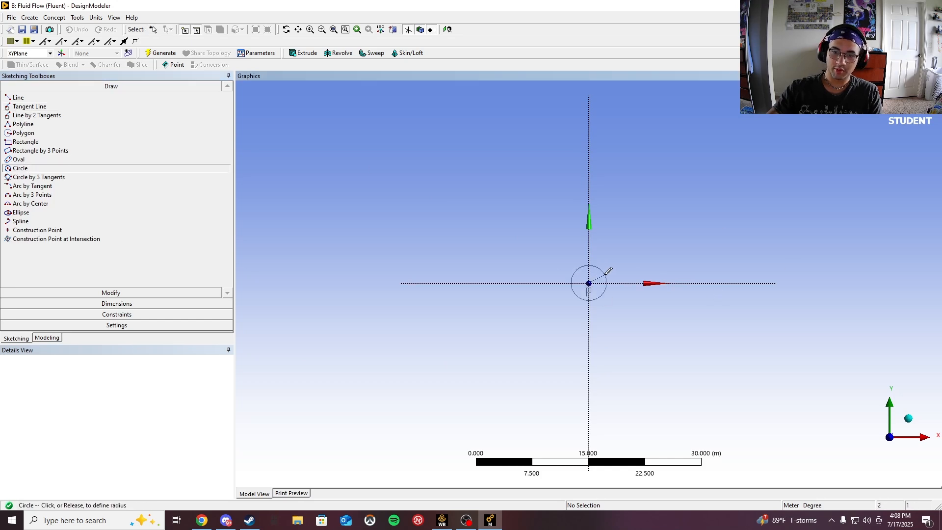
{"action": "left_click", "coordinate": [599, 272]}
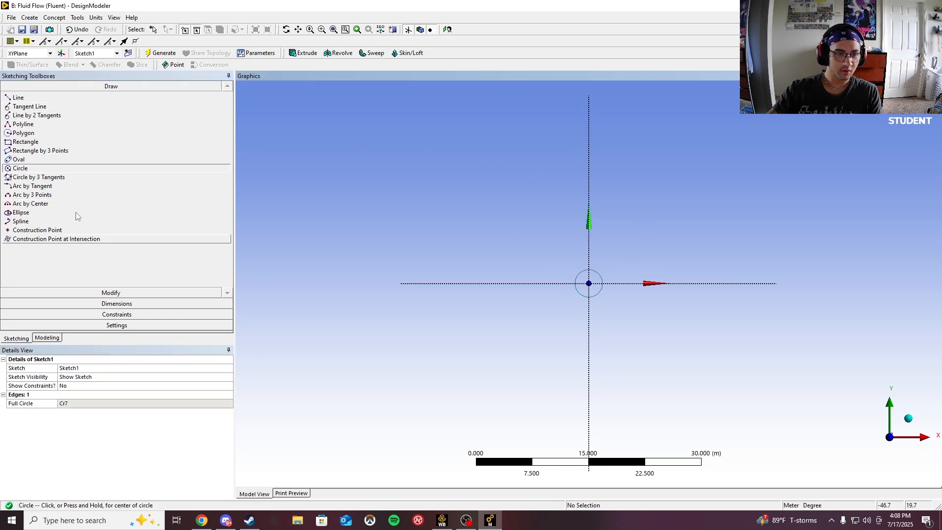
- Add a diameter dimension to the circle and set it to 1 m
{"action": "left_click", "coordinate": [113, 303]}
{"action": "left_click", "coordinate": [23, 163]}
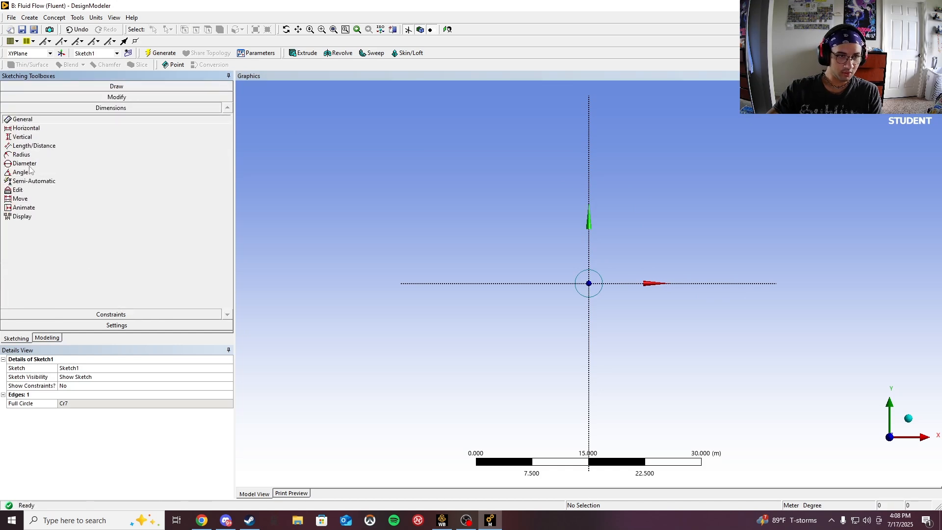
{"action": "left_click", "coordinate": [580, 275]}
{"action": "left_click", "coordinate": [569, 262]}
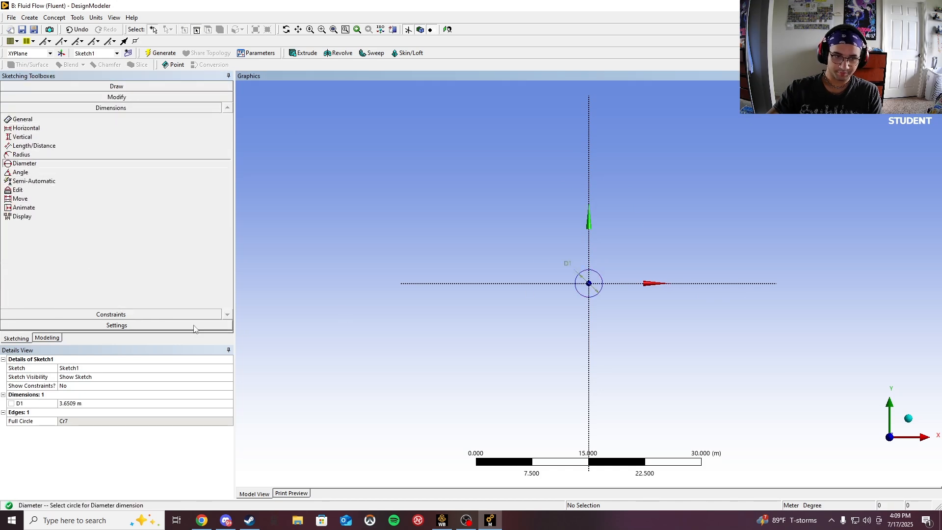
{"action": "left_click", "coordinate": [71, 403]}
{"action": "type", "text": "1"}
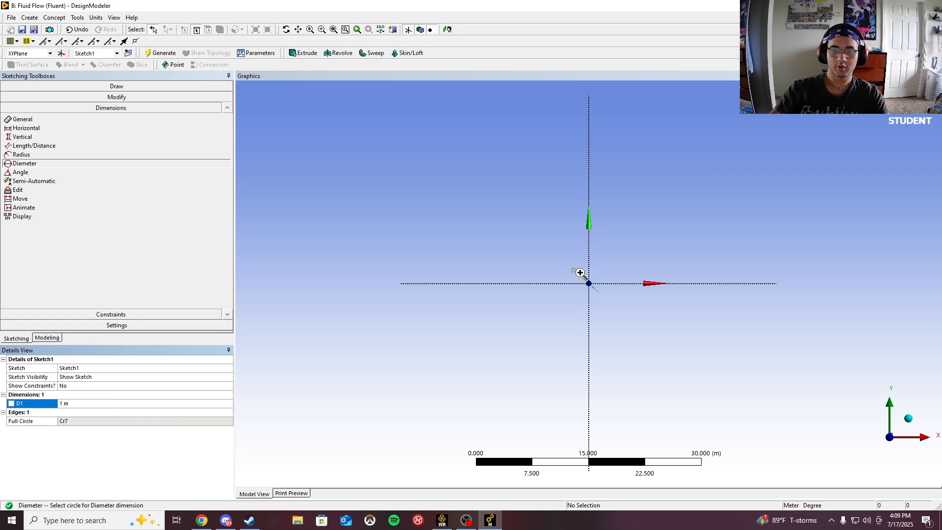
- Draw two lines from the origin: one straight up along the Y axis and one to the right along the X axis
{"action": "scroll", "coordinate": [597, 294], "scroll_direction": "up", "scroll_amount": 10}
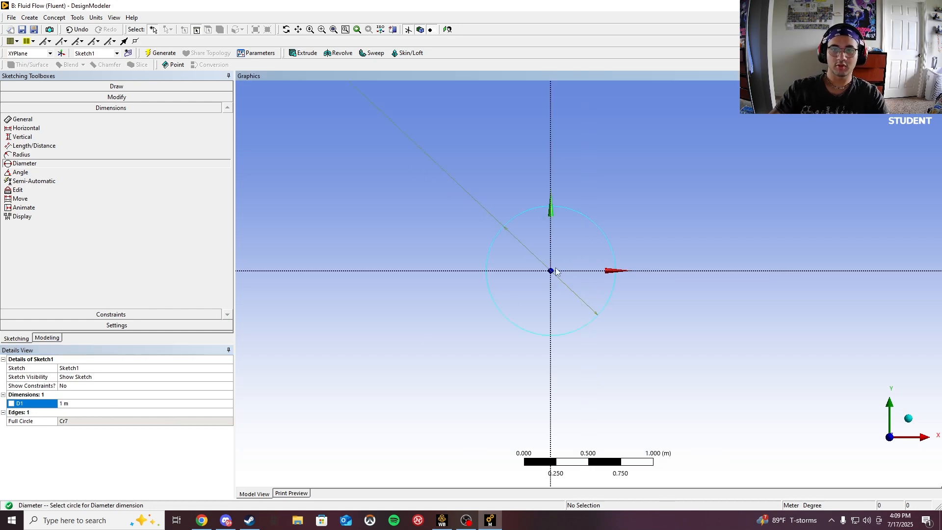
{"action": "scroll", "coordinate": [556, 272], "scroll_direction": "down", "scroll_amount": 5}
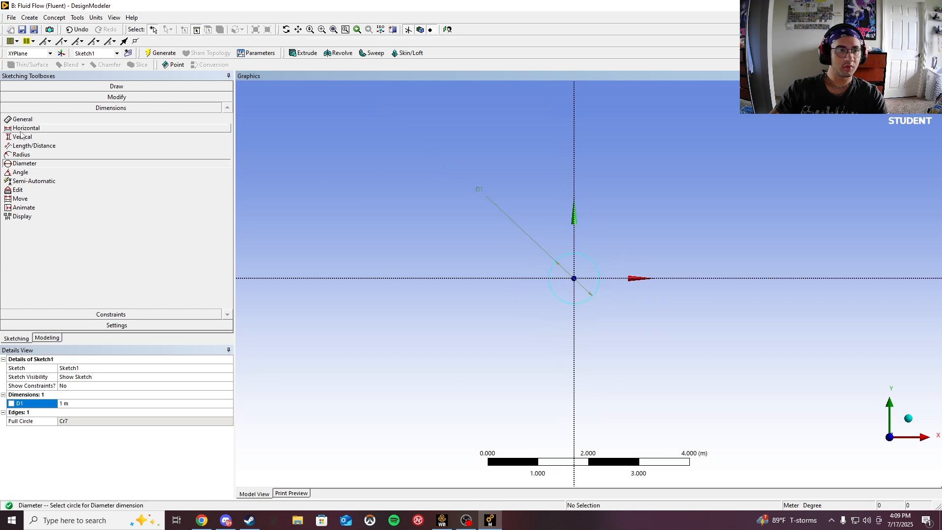
{"action": "left_click", "coordinate": [39, 98]}
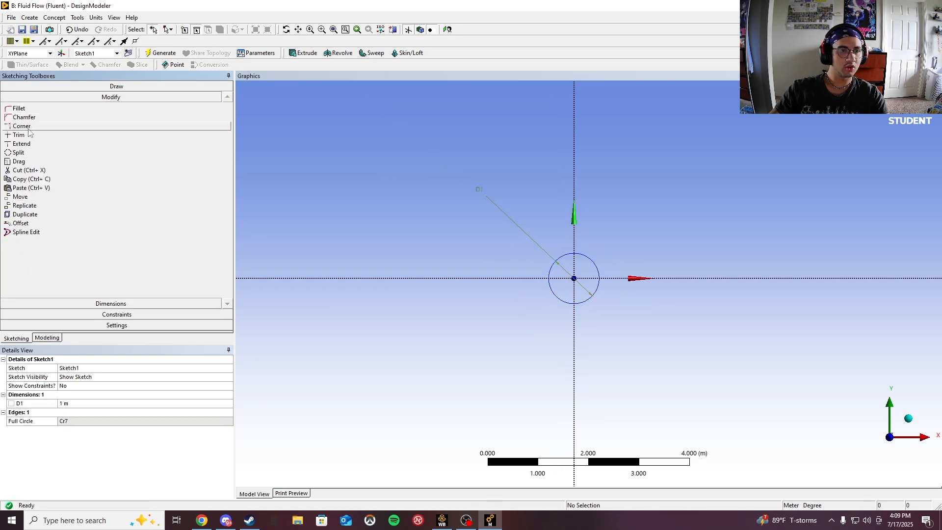
{"action": "left_click", "coordinate": [74, 86]}
{"action": "left_click", "coordinate": [18, 98]}
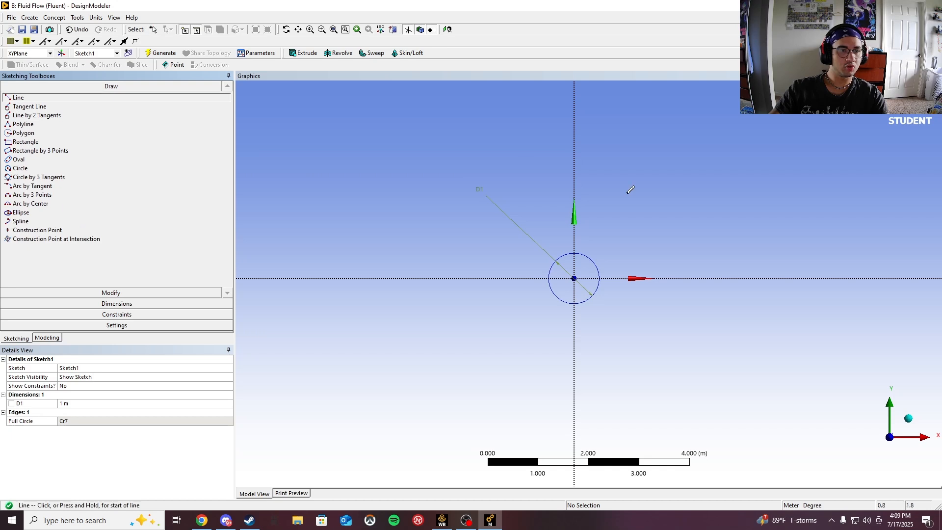
{"action": "left_click", "coordinate": [574, 278]}
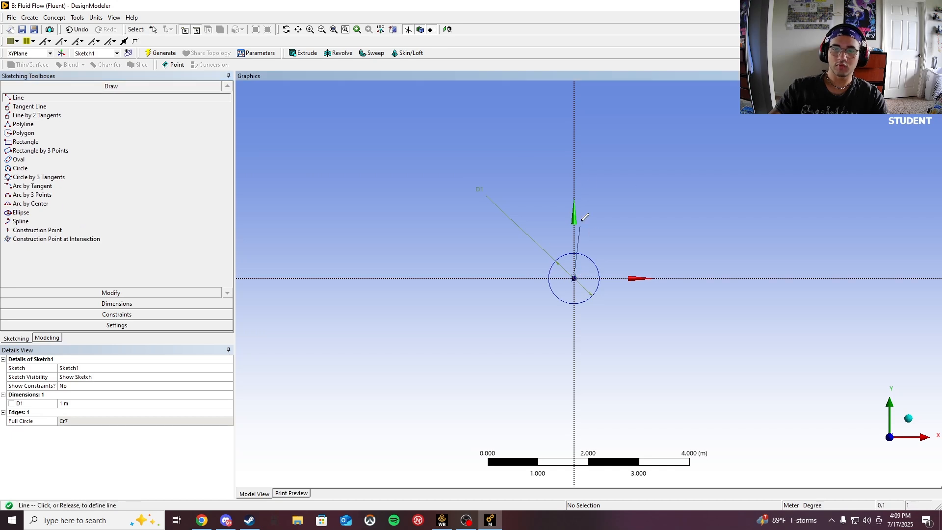
{"action": "left_click", "coordinate": [574, 111]}
{"action": "left_click", "coordinate": [574, 278]}
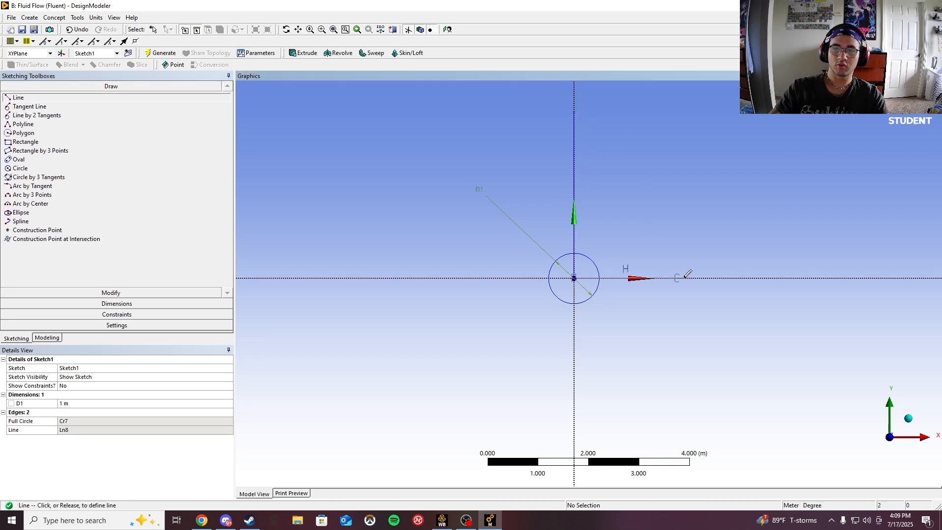
{"action": "left_click", "coordinate": [815, 278]}
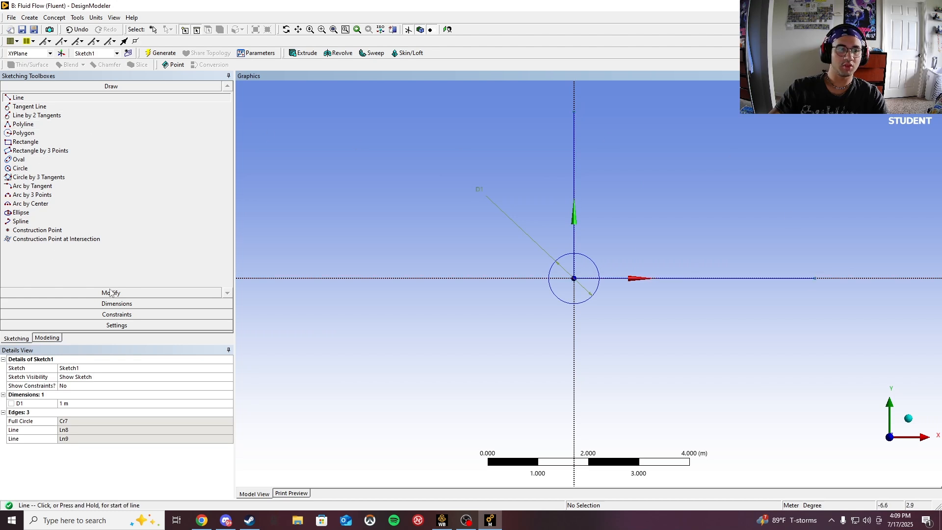
- Add a horizontal dimension to the horizontal line and a vertical dimension to the vertical line
{"action": "left_click", "coordinate": [113, 303]}
{"action": "left_click", "coordinate": [54, 129]}
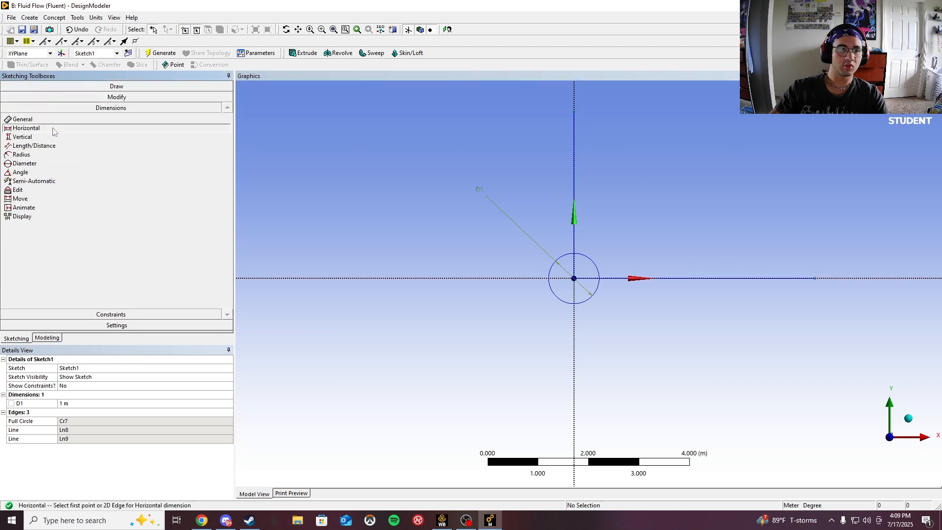
{"action": "left_click", "coordinate": [574, 278]}
{"action": "left_click", "coordinate": [815, 279]}
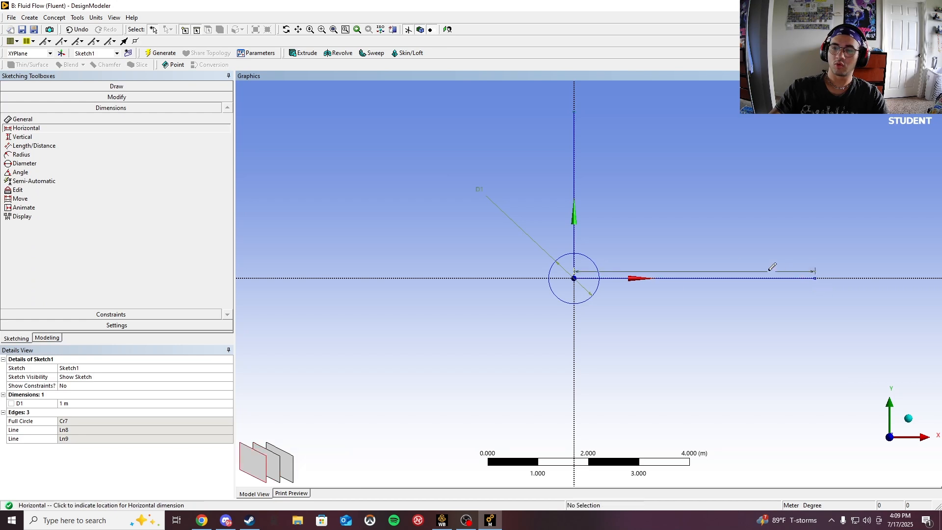
{"action": "left_click", "coordinate": [705, 258]}
{"action": "left_click", "coordinate": [23, 137]}
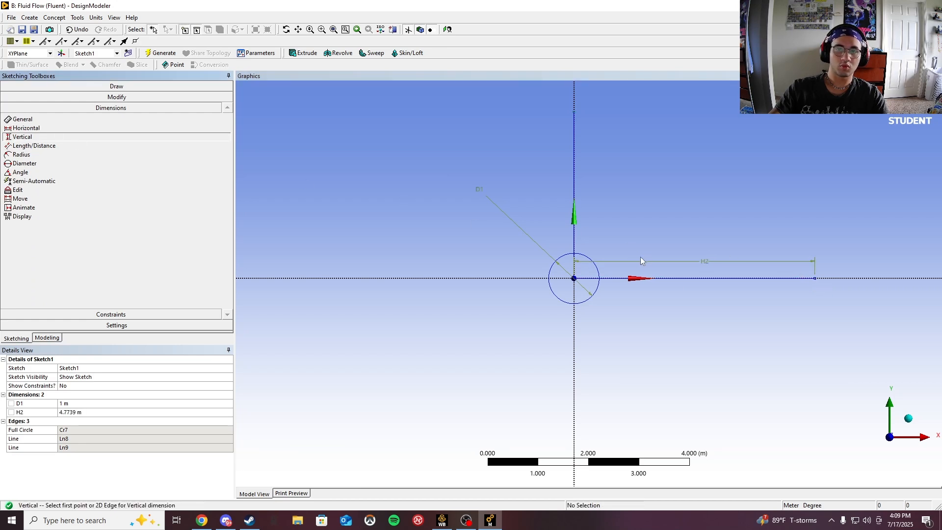
{"action": "left_click", "coordinate": [574, 278]}
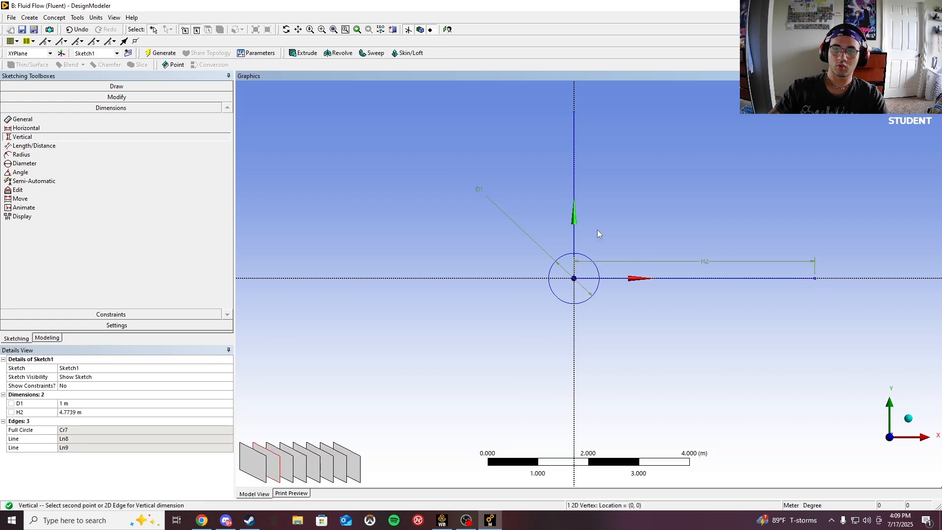
{"action": "left_click", "coordinate": [575, 113]}
{"action": "left_click", "coordinate": [605, 187]}
- Set both the horizontal and vertical line dimensions to 25 m
{"action": "left_click", "coordinate": [69, 411]}
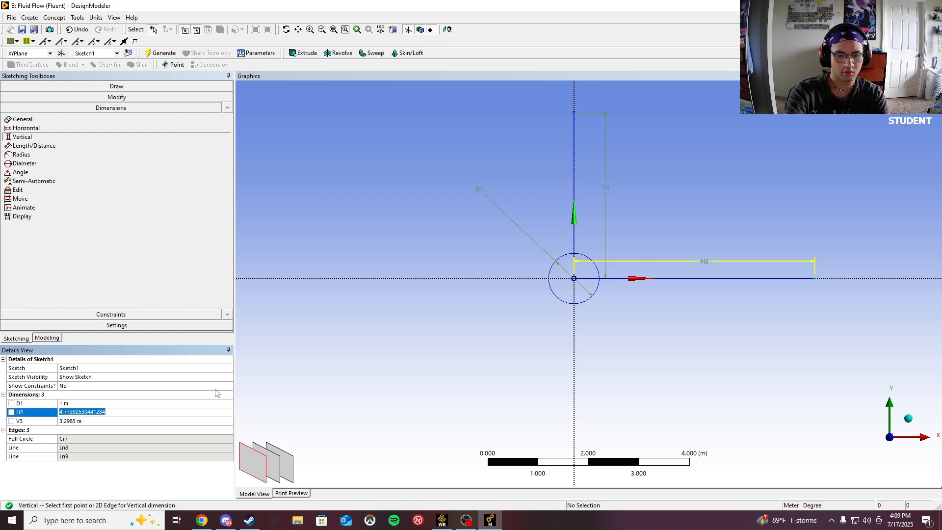
{"action": "type", "text": "25"}
{"action": "key", "text": "Return"}
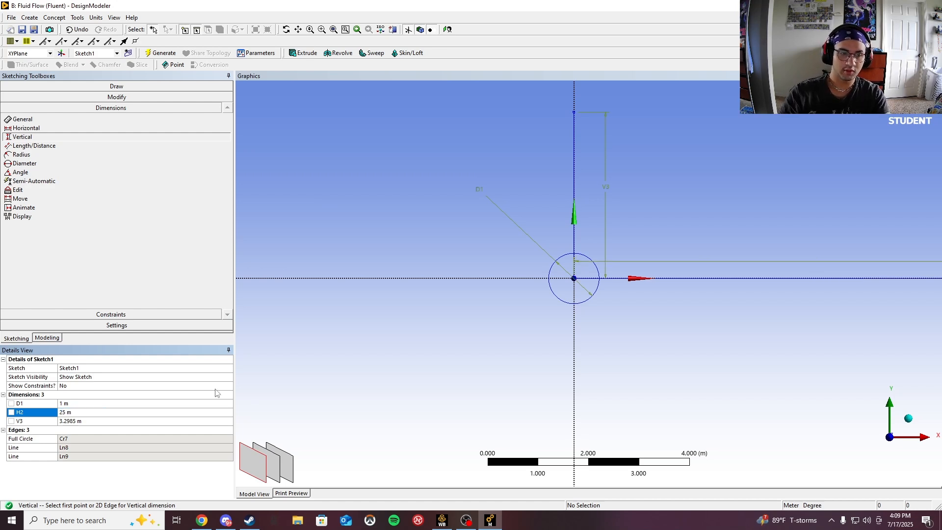
{"action": "left_click", "coordinate": [50, 422]}
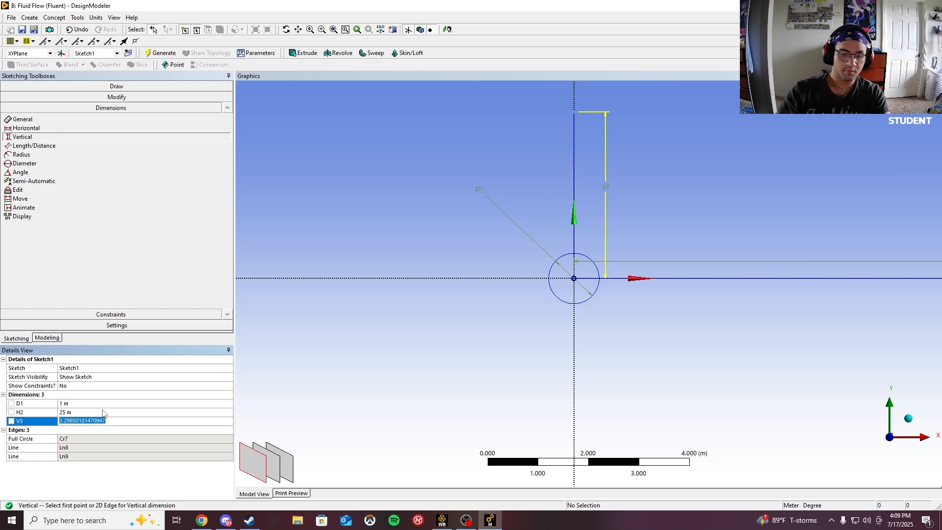
{"action": "type", "text": "25"}
{"action": "key", "text": "Return"}
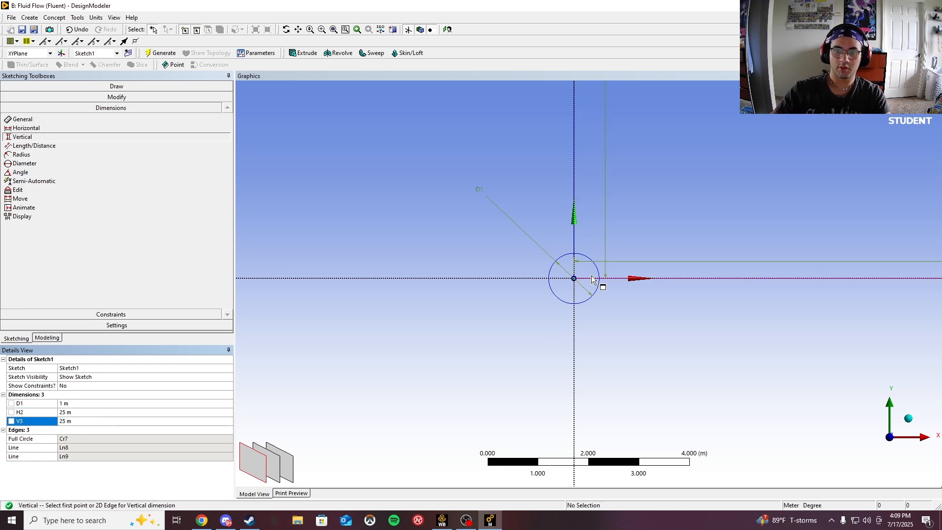
- Draw a rectangle around the circle, about 32 m by 31 m, enclosing the origin
{"action": "scroll", "coordinate": [599, 278], "scroll_direction": "down", "scroll_amount": 5}
{"action": "scroll", "coordinate": [576, 273], "scroll_direction": "down", "scroll_amount": 5}
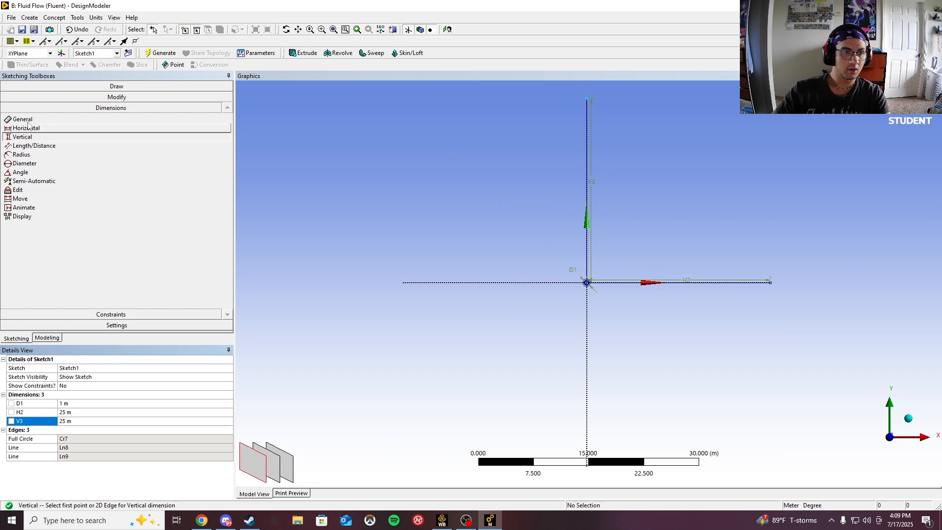
{"action": "left_click", "coordinate": [58, 86]}
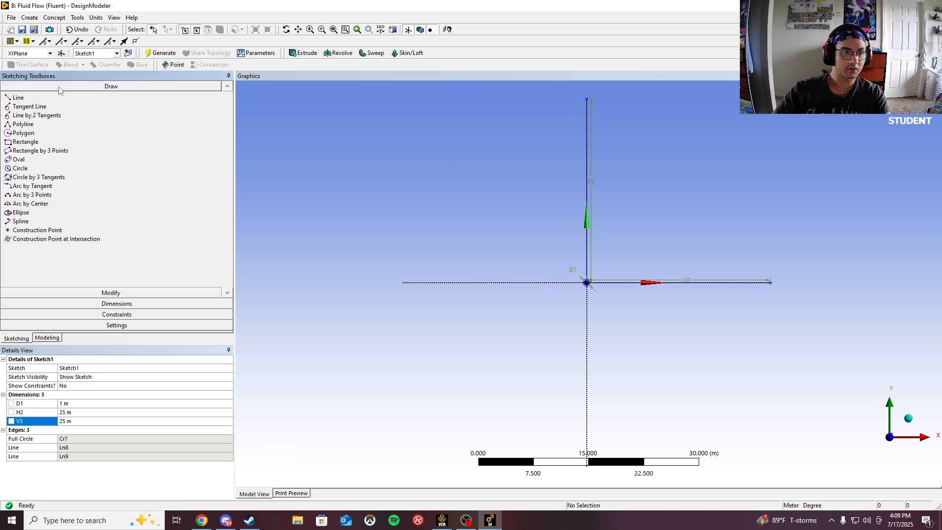
{"action": "left_click", "coordinate": [26, 142]}
{"action": "left_click", "coordinate": [514, 152]}
{"action": "left_click", "coordinate": [729, 373]}
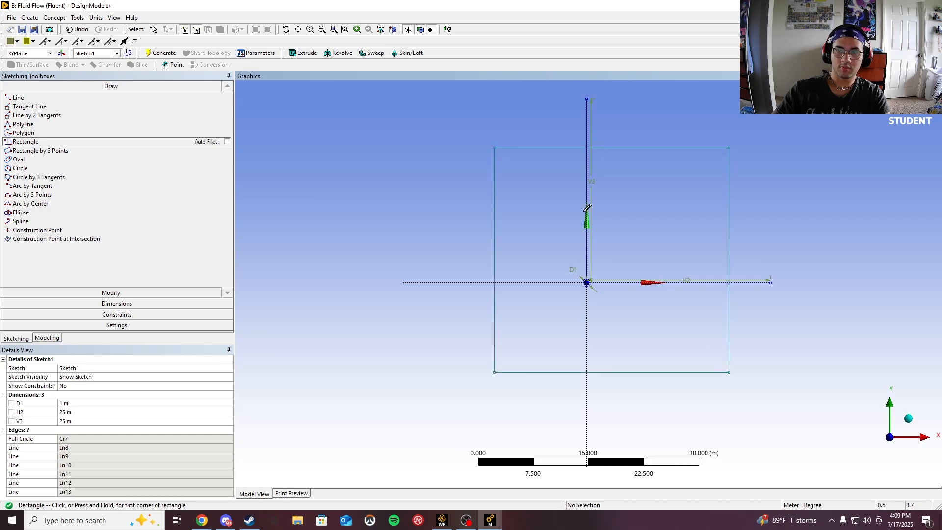
- Apply Midpoint constraints so the rectangle's top and right edges are centered on the vertical and horizontal lines' ends
{"action": "left_click", "coordinate": [128, 314]}
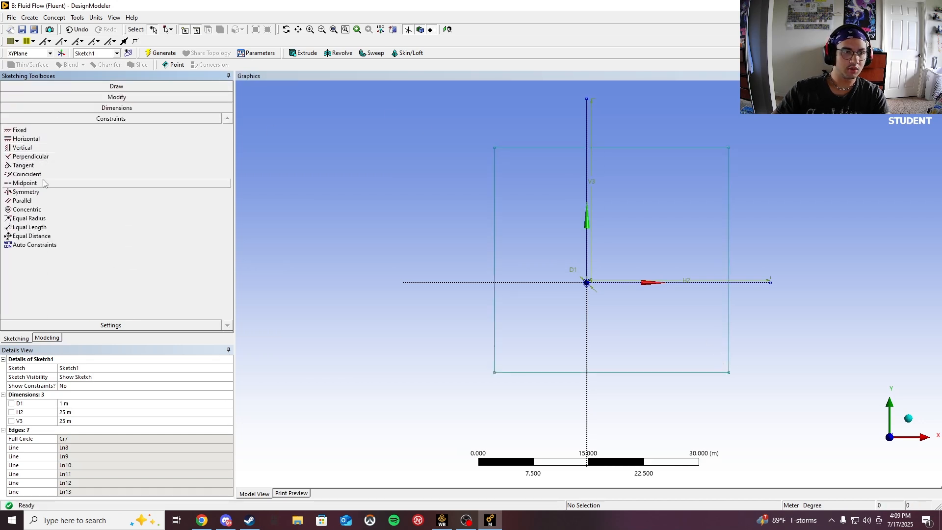
{"action": "left_click", "coordinate": [24, 183]}
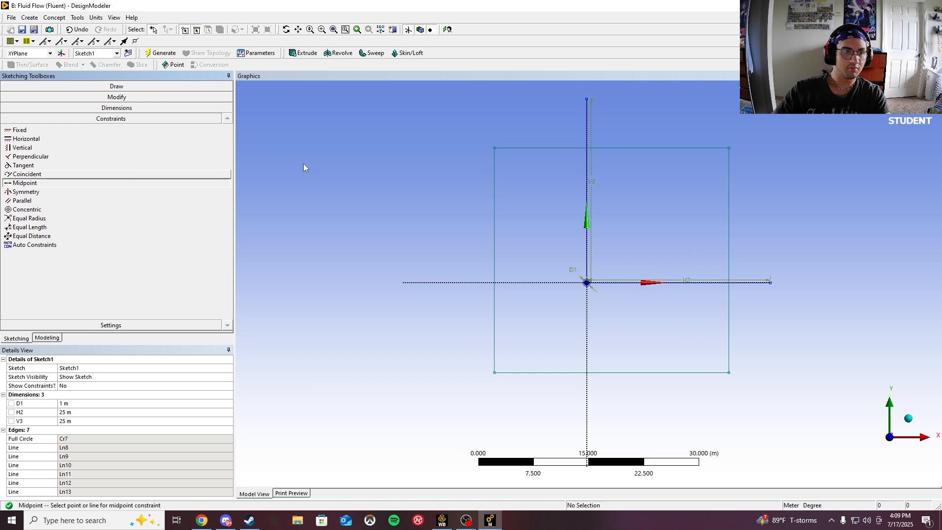
{"action": "left_click", "coordinate": [586, 99]}
{"action": "left_click", "coordinate": [679, 219]}
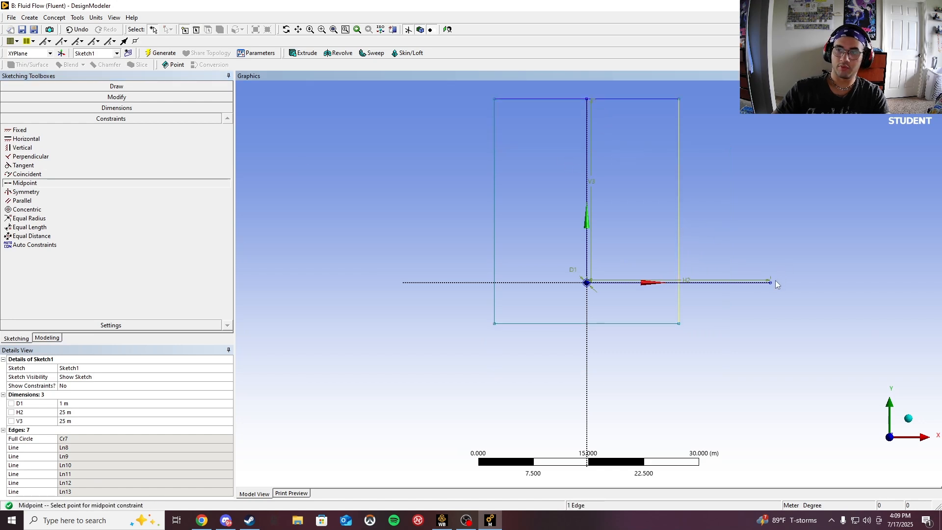
{"action": "left_click", "coordinate": [770, 282]}
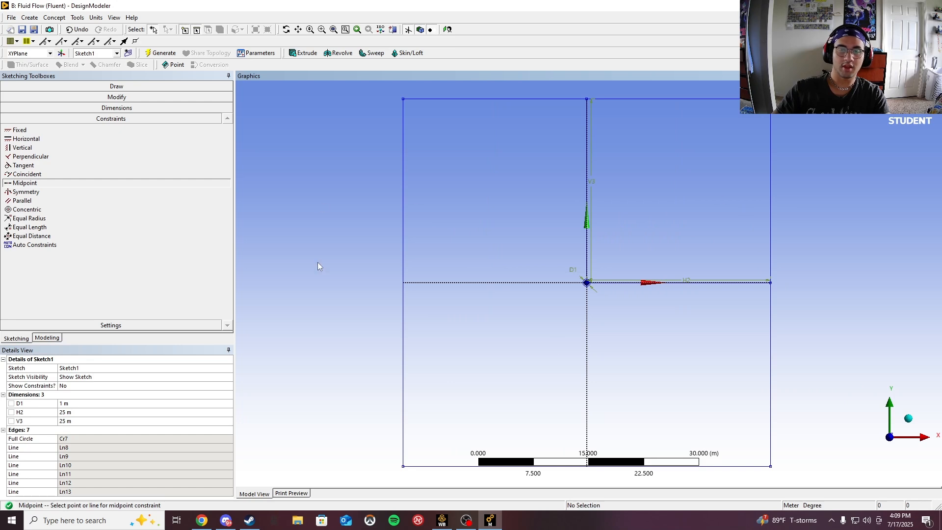
- Delete the vertical and horizontal helper lines from the sketch
{"action": "left_click", "coordinate": [69, 87]}
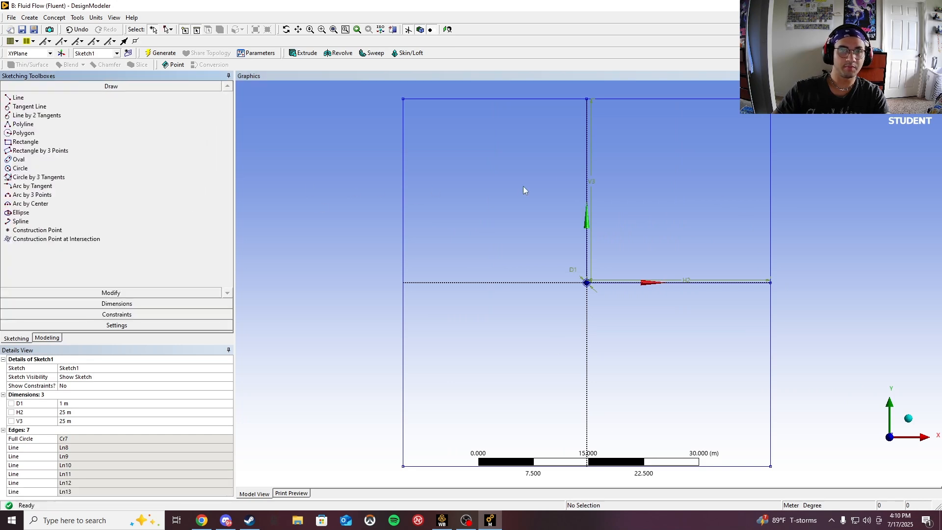
{"action": "left_click", "coordinate": [587, 163]}
{"action": "right_click", "coordinate": [588, 164]}
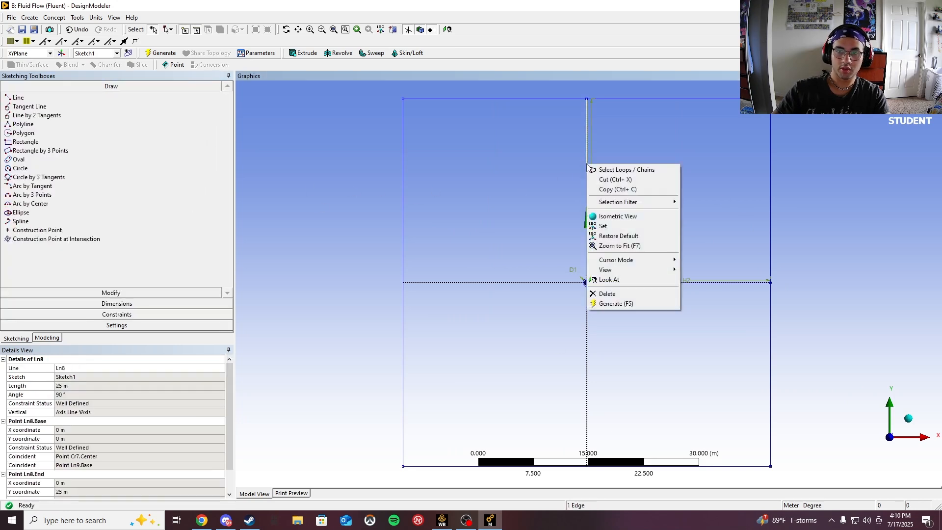
{"action": "left_click", "coordinate": [608, 295]}
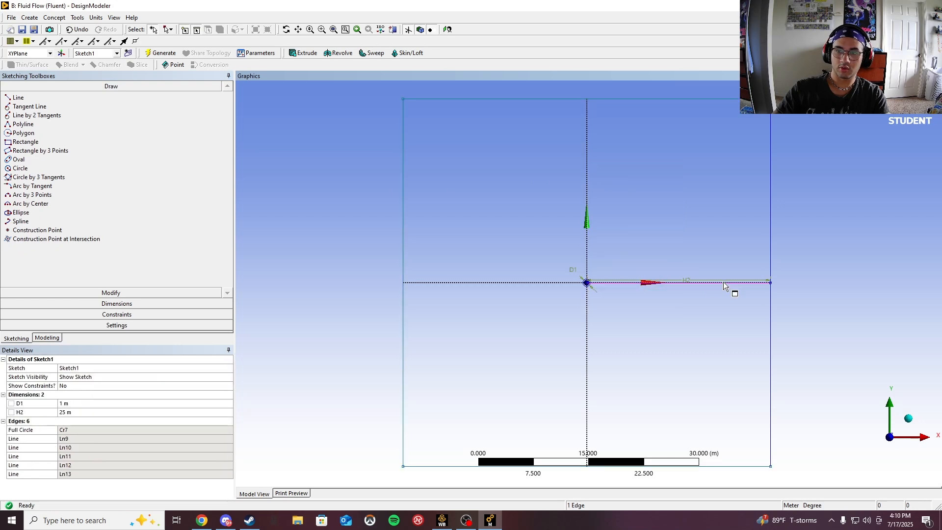
{"action": "right_click", "coordinate": [724, 286]}
{"action": "left_click", "coordinate": [746, 413]}
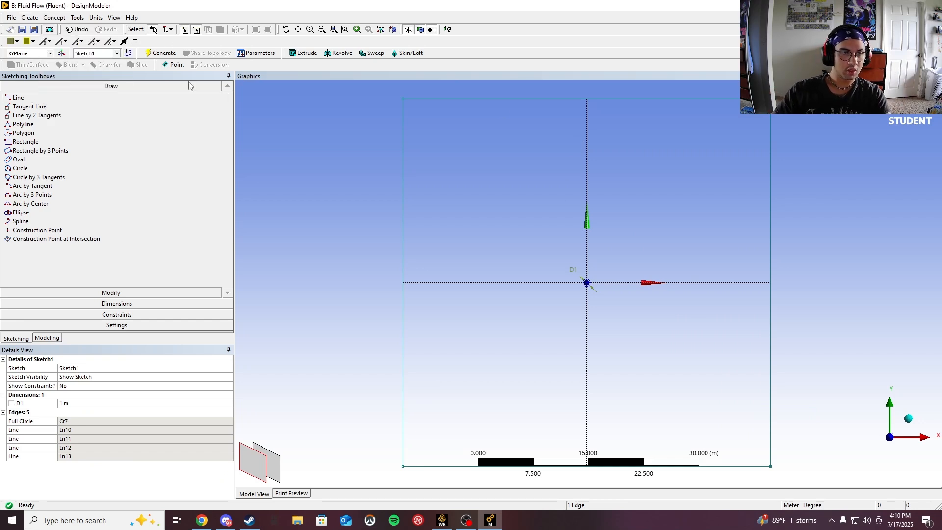
- Create a Surfaces From Sketches feature using Sketch1 as the base object and generate it
{"action": "left_click", "coordinate": [54, 17]}
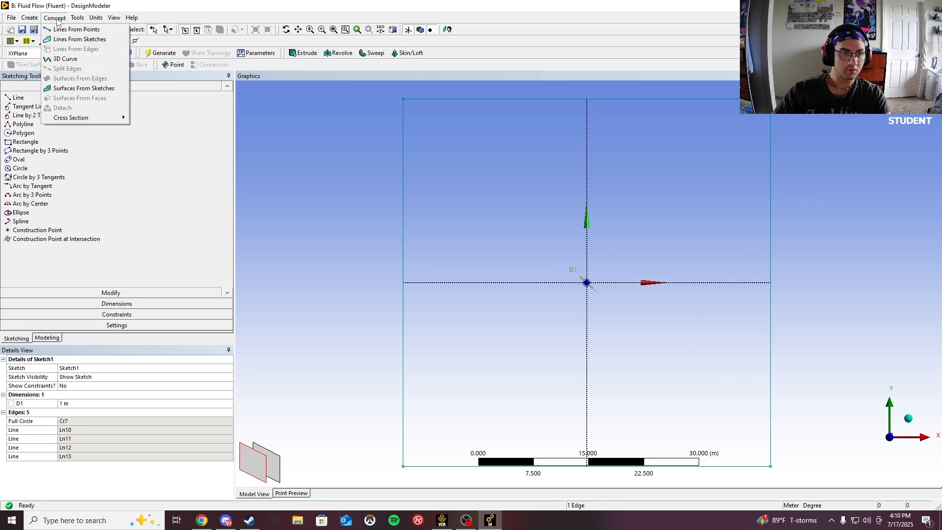
{"action": "left_click", "coordinate": [66, 89]}
{"action": "left_click", "coordinate": [19, 94]}
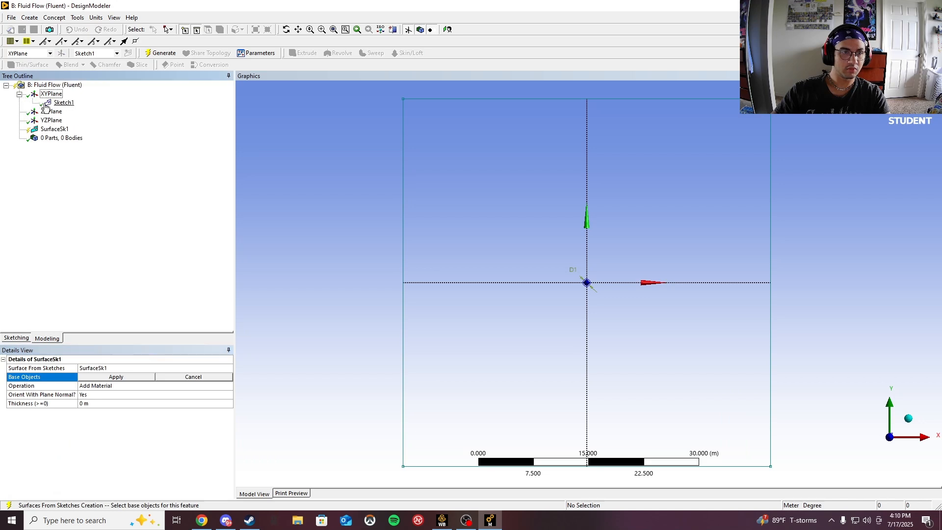
{"action": "left_click", "coordinate": [64, 102]}
{"action": "left_click", "coordinate": [116, 376]}
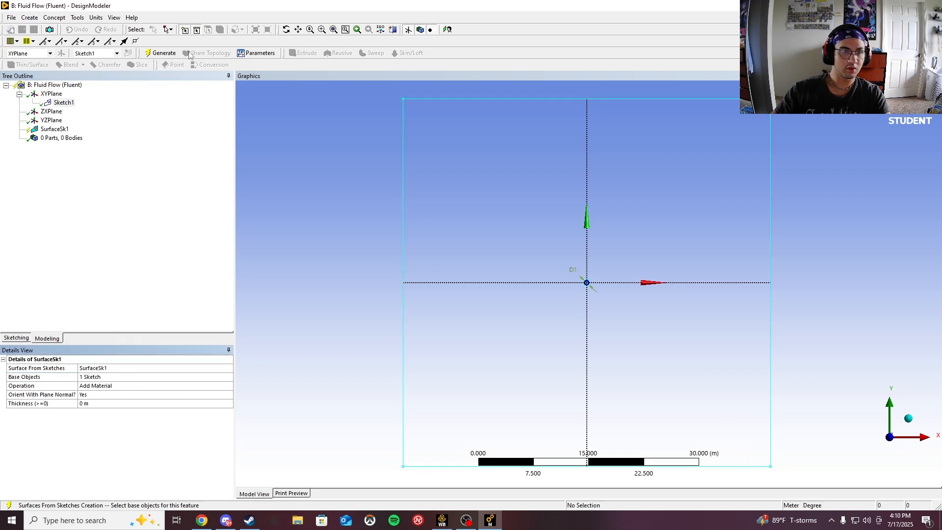
{"action": "left_click", "coordinate": [161, 53]}
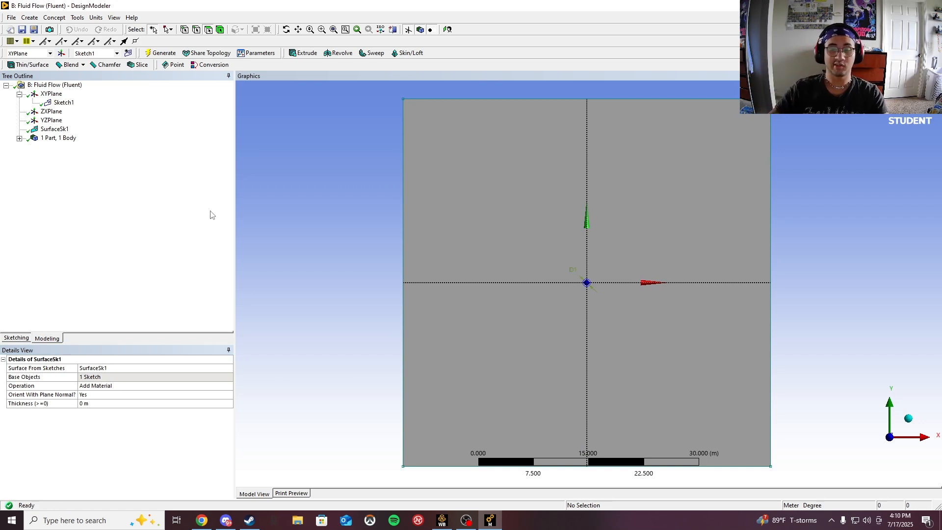
- Switch to Workbench and open the Mesh cell of the second Fluid Flow system
{"action": "left_click", "coordinate": [442, 520]}
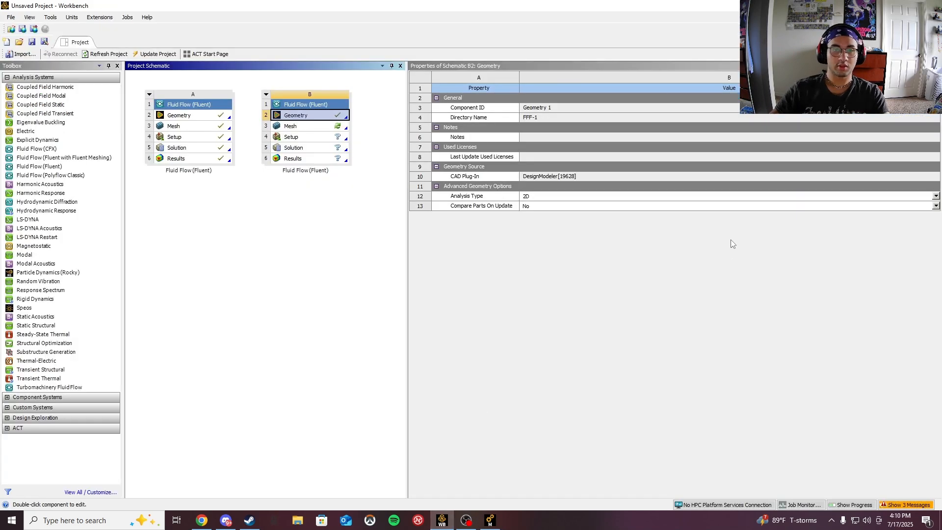
{"action": "double_click", "coordinate": [321, 127]}
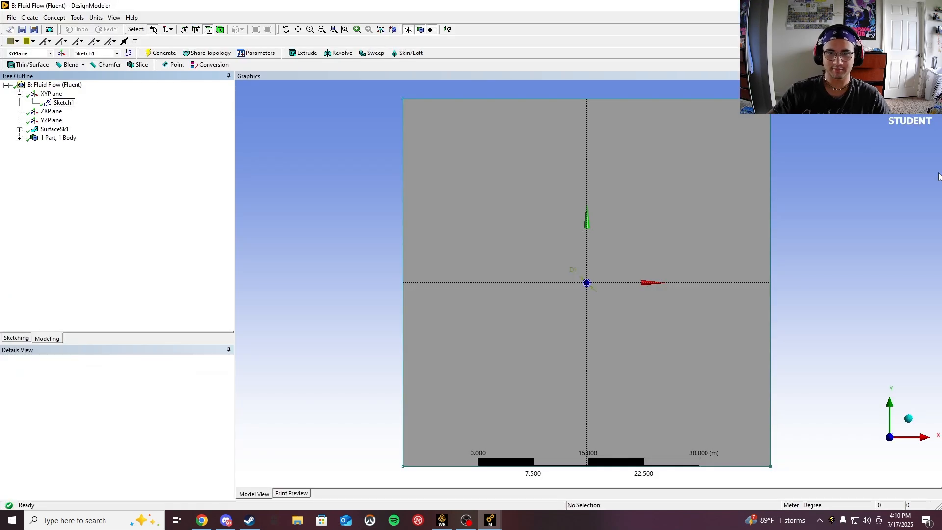
{"action": "mouse_move", "coordinate": [491, 521]}
{"action": "left_click", "coordinate": [540, 479]}
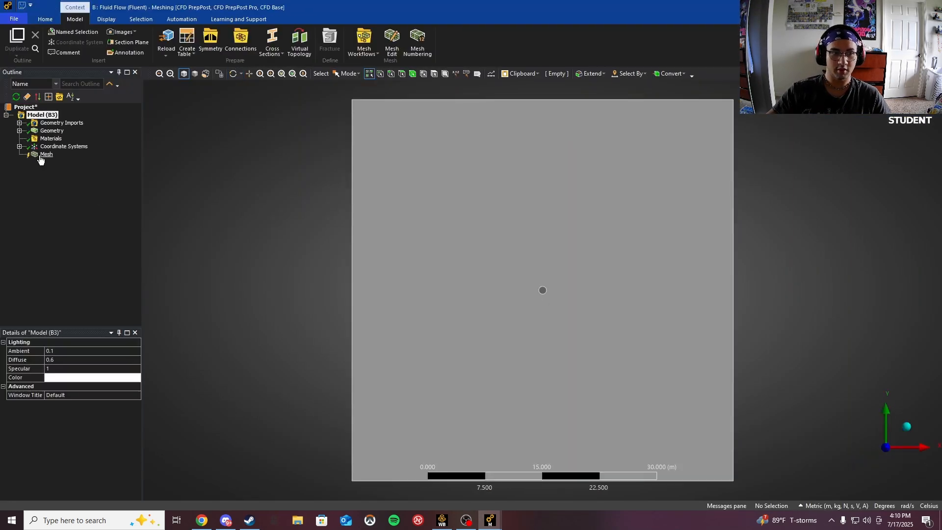
- Insert a mesh Method control scoped to the surface body and set its method to Triangles
{"action": "right_click", "coordinate": [39, 157]}
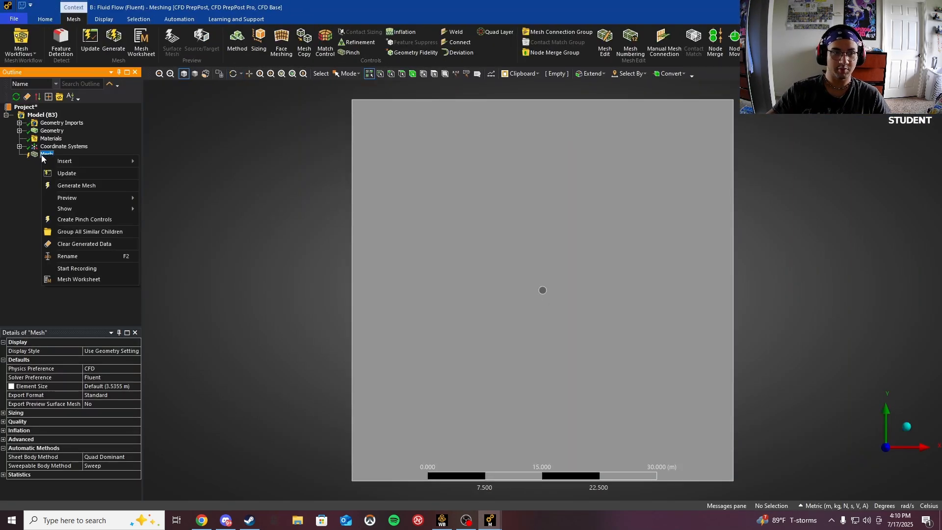
{"action": "mouse_move", "coordinate": [70, 160]}
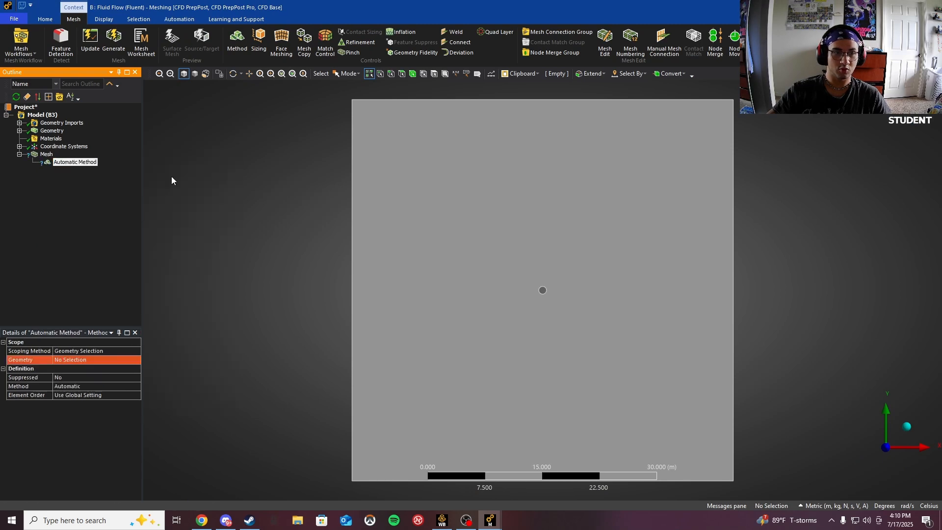
{"action": "left_click", "coordinate": [167, 174]}
{"action": "left_click", "coordinate": [396, 270]}
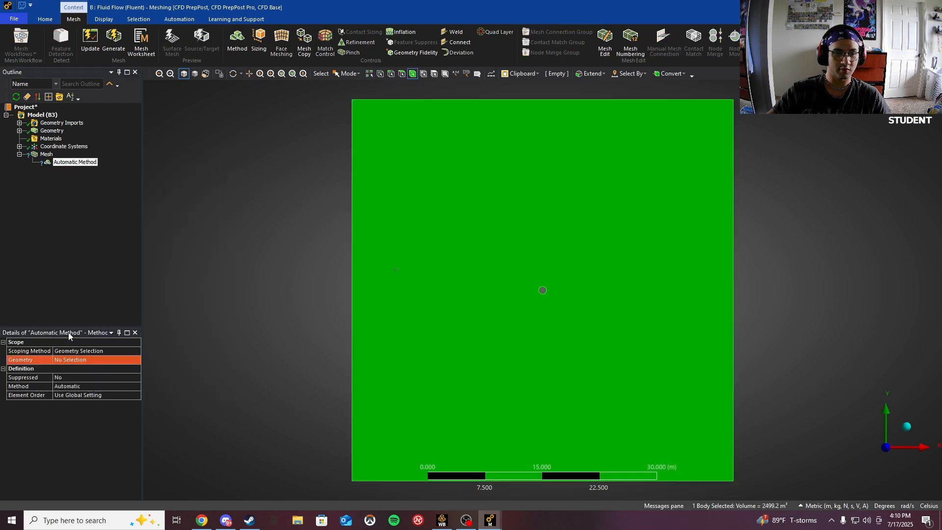
{"action": "left_click", "coordinate": [73, 360]}
{"action": "left_click", "coordinate": [76, 361]}
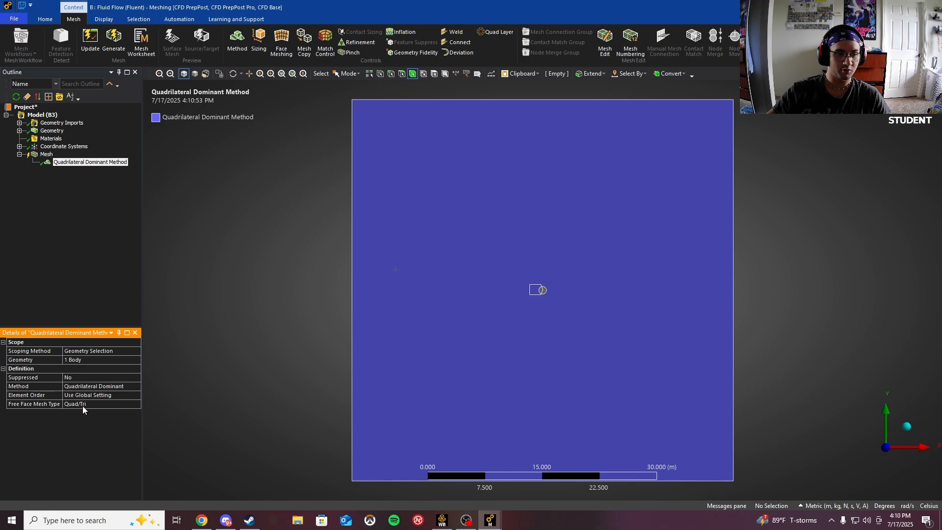
{"action": "left_click", "coordinate": [131, 387]}
{"action": "left_click", "coordinate": [134, 387]}
{"action": "left_click", "coordinate": [90, 404]}
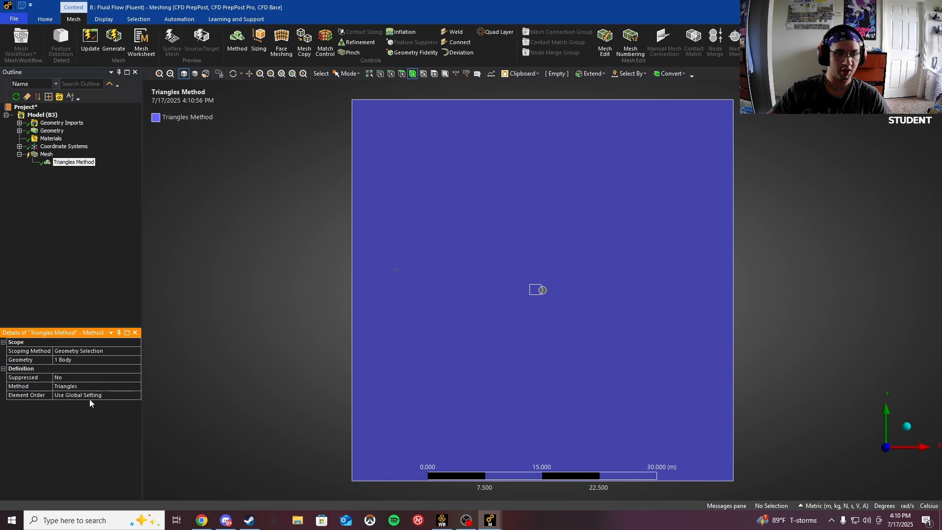
- Generate the mesh and display it
{"action": "left_click", "coordinate": [113, 40]}
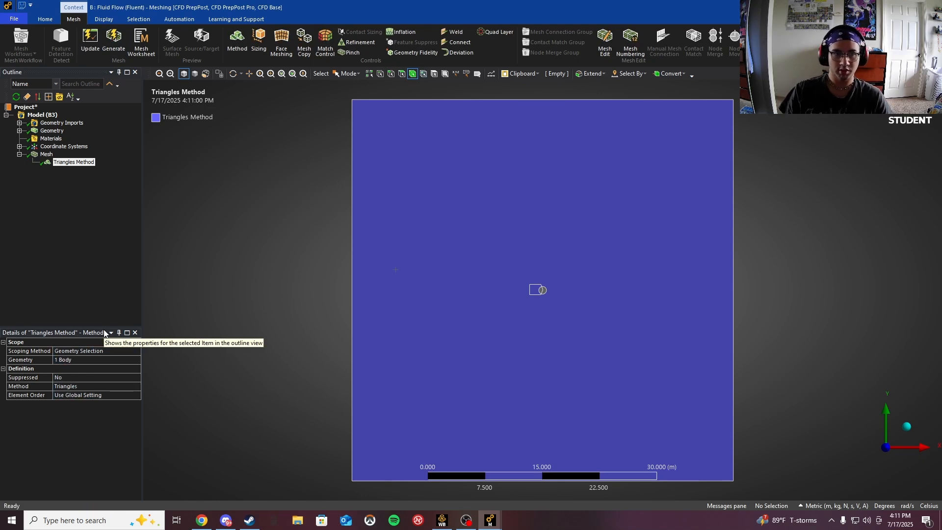
{"action": "left_click", "coordinate": [46, 154]}
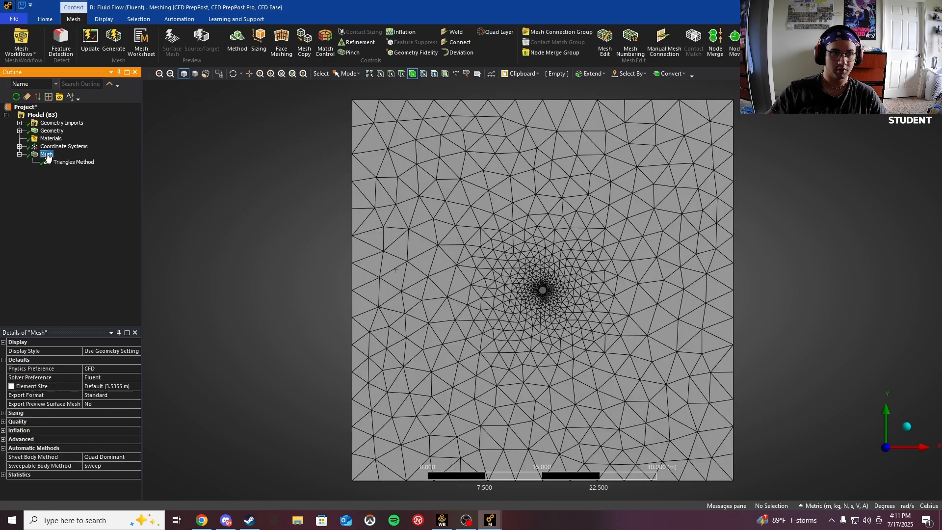
- Insert a Sizing control scoped to the circle's edge
{"action": "right_click", "coordinate": [47, 154]}
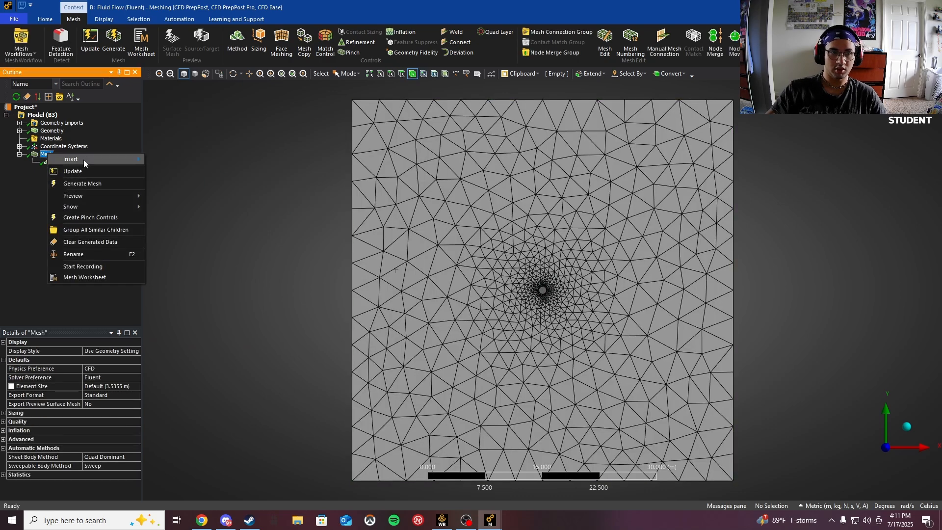
{"action": "mouse_move", "coordinate": [84, 160]}
{"action": "left_click", "coordinate": [169, 185]}
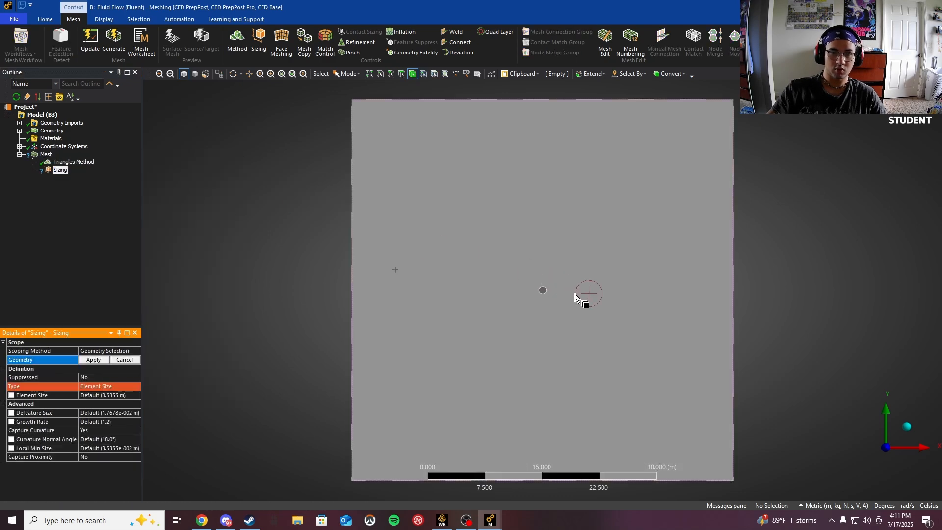
{"action": "scroll", "coordinate": [546, 295], "scroll_direction": "up", "scroll_amount": 10}
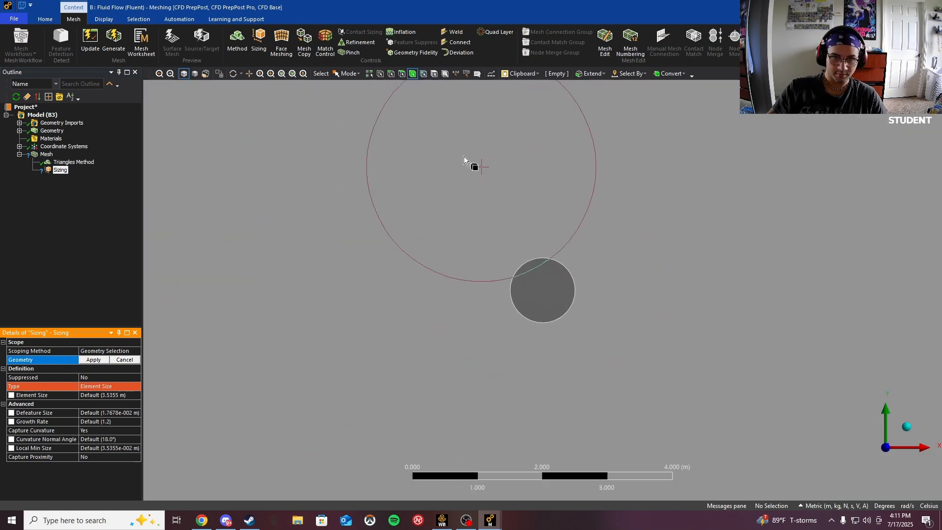
{"action": "left_click", "coordinate": [391, 73]}
{"action": "left_click", "coordinate": [523, 263]}
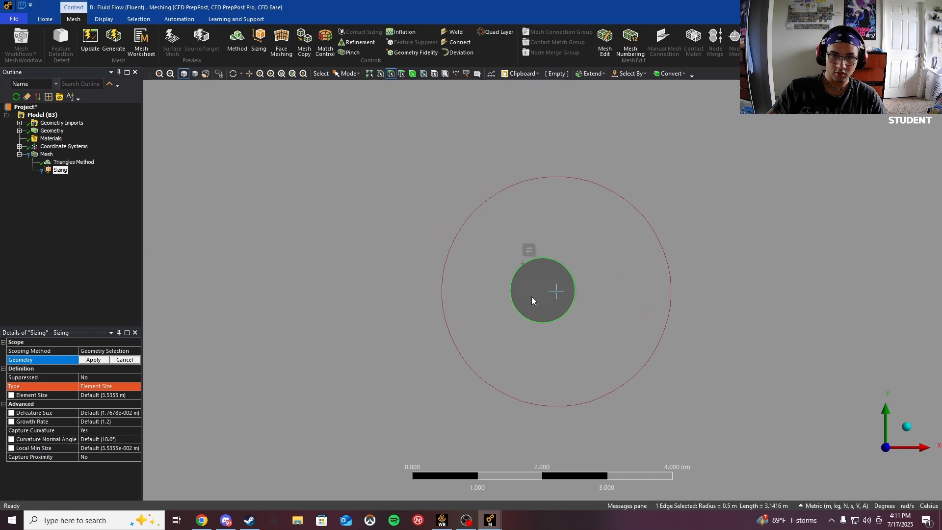
{"action": "left_click", "coordinate": [93, 360]}
- Set the edge sizing type to Number of Divisions with 200 divisions
{"action": "left_click", "coordinate": [129, 388]}
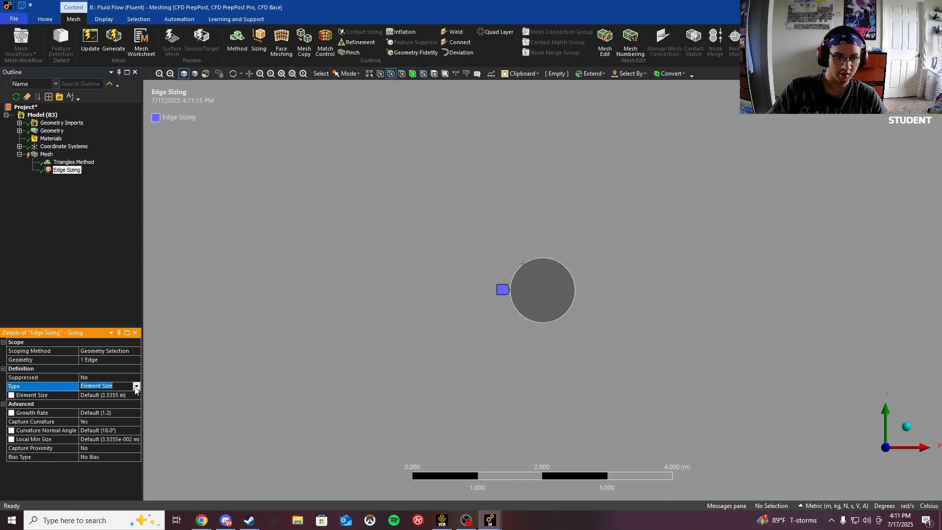
{"action": "left_click", "coordinate": [136, 386]}
{"action": "left_click", "coordinate": [105, 404]}
{"action": "left_click", "coordinate": [93, 395]}
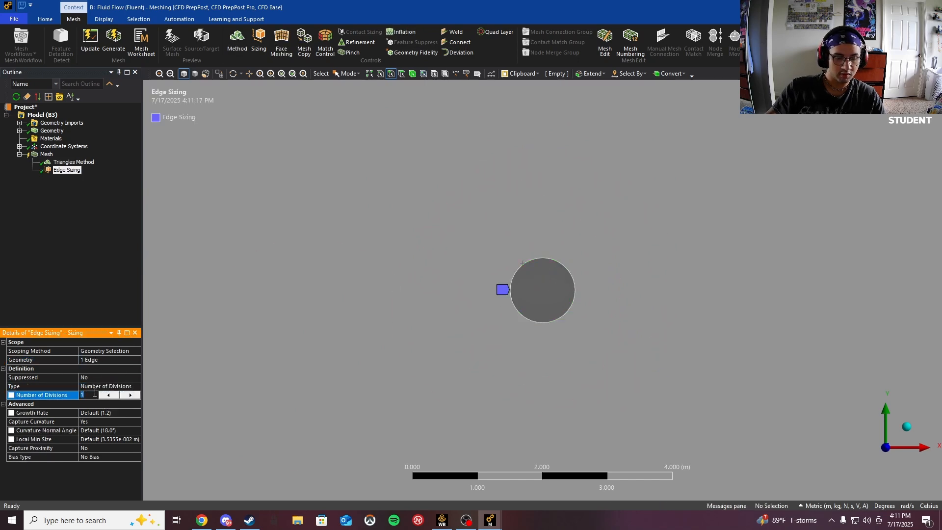
{"action": "type", "text": "200"}
{"action": "key", "text": "Return"}
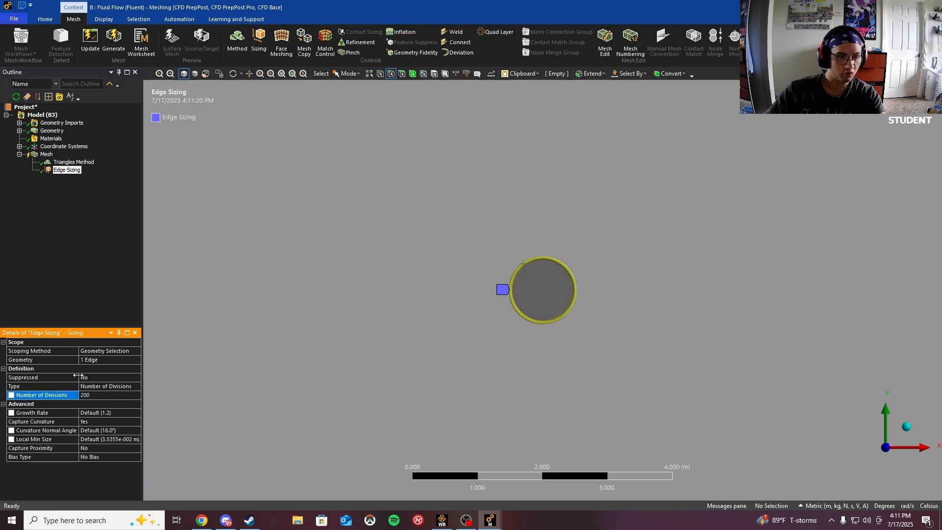
- Set the edge sizing's Capture Curvature to No and its Behavior to Hard
{"action": "scroll", "coordinate": [535, 287], "scroll_direction": "up", "scroll_amount": 5}
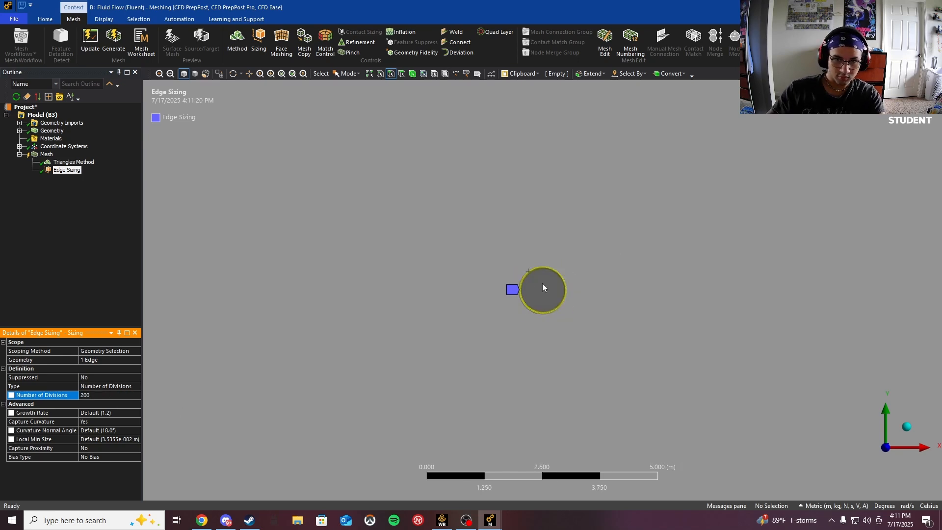
{"action": "scroll", "coordinate": [543, 294], "scroll_direction": "down", "scroll_amount": 2}
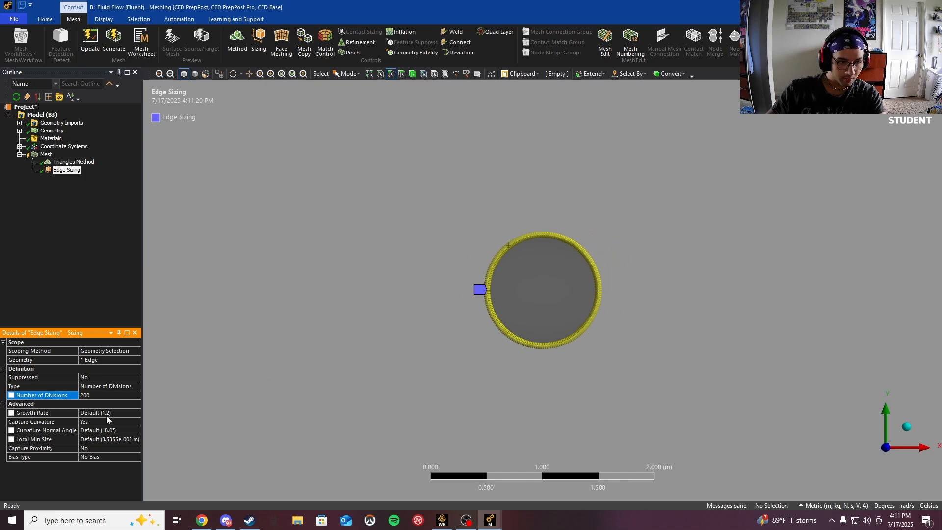
{"action": "left_click", "coordinate": [138, 423]}
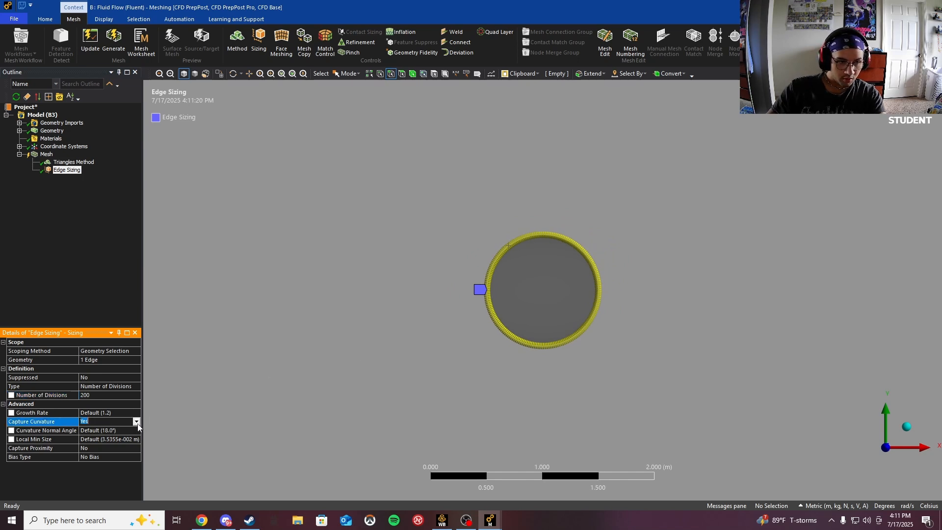
{"action": "left_click", "coordinate": [136, 422]}
{"action": "left_click", "coordinate": [106, 429]}
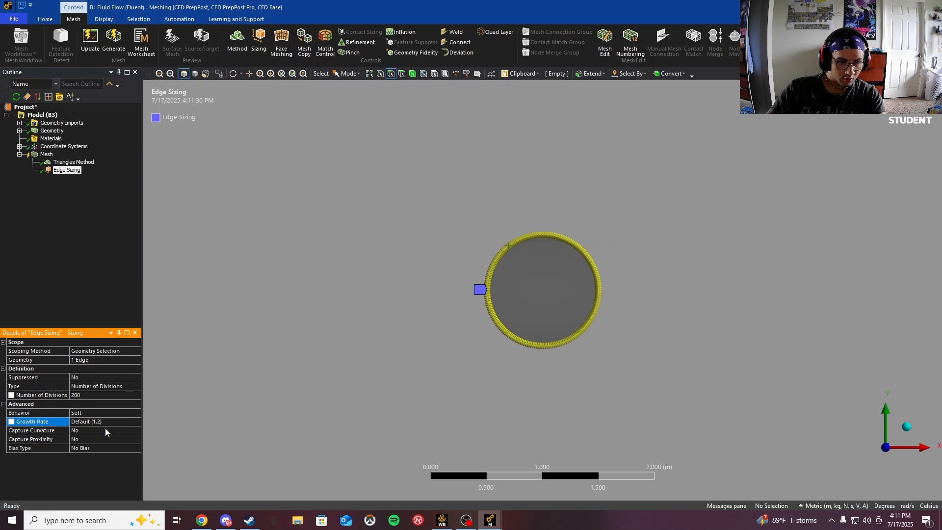
{"action": "left_click", "coordinate": [136, 414]}
{"action": "left_click", "coordinate": [136, 413]}
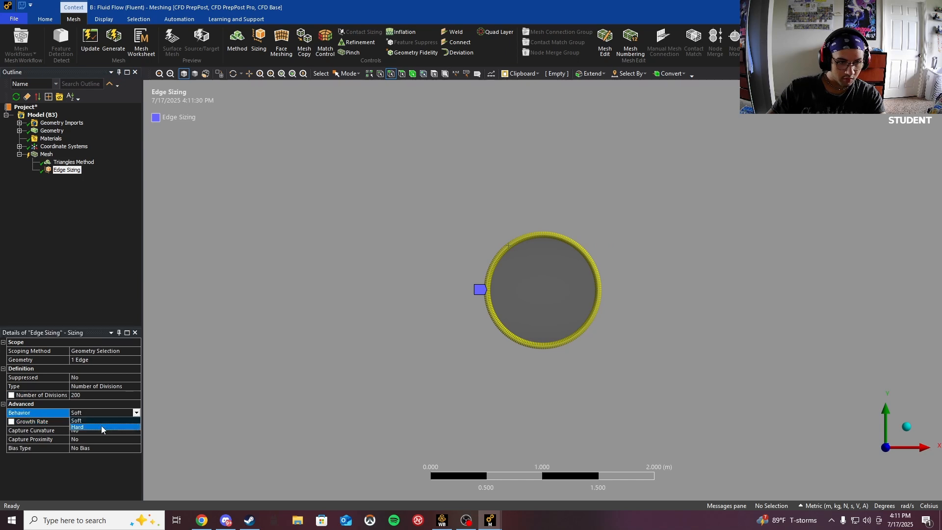
{"action": "left_click", "coordinate": [101, 430]}
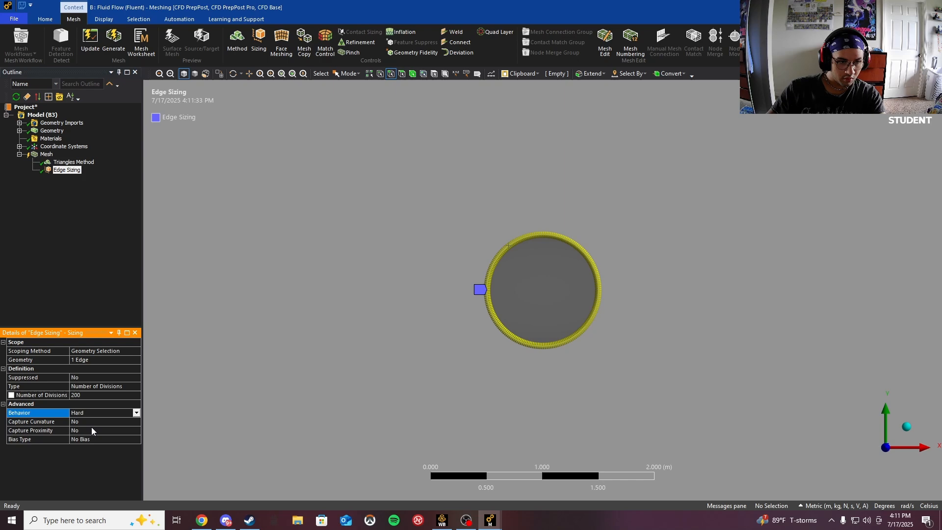
- Regenerate the mesh and inspect the refinement around the circle
{"action": "left_click", "coordinate": [113, 40]}
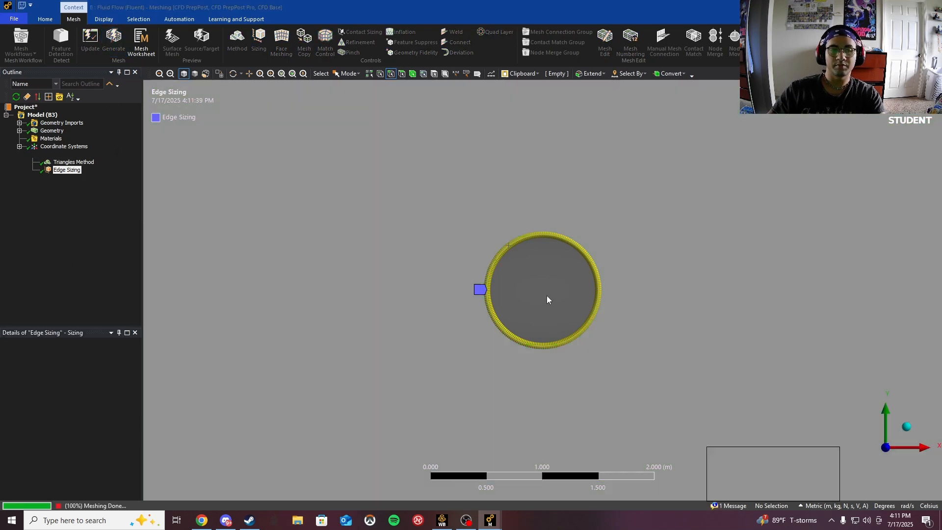
{"action": "left_click", "coordinate": [46, 155]}
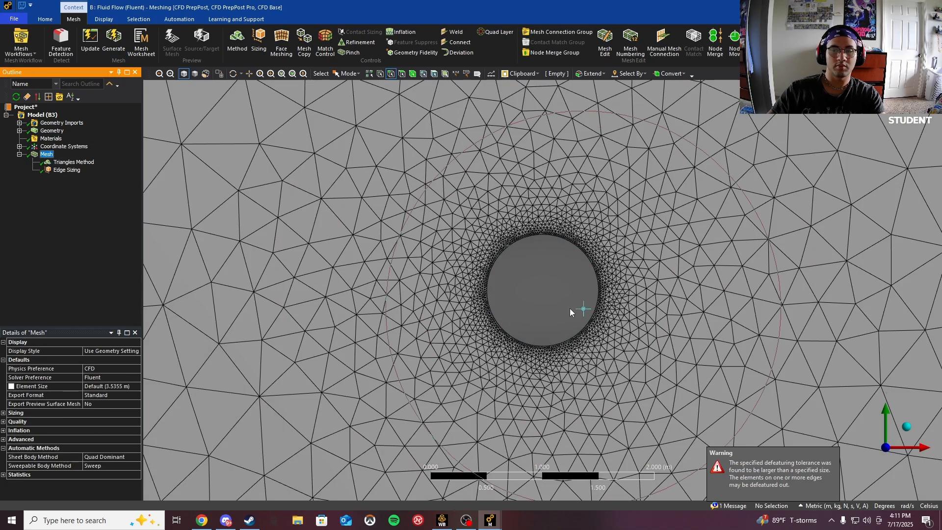
{"action": "scroll", "coordinate": [537, 279], "scroll_direction": "up", "scroll_amount": 2}
{"action": "scroll", "coordinate": [538, 280], "scroll_direction": "down", "scroll_amount": 3}
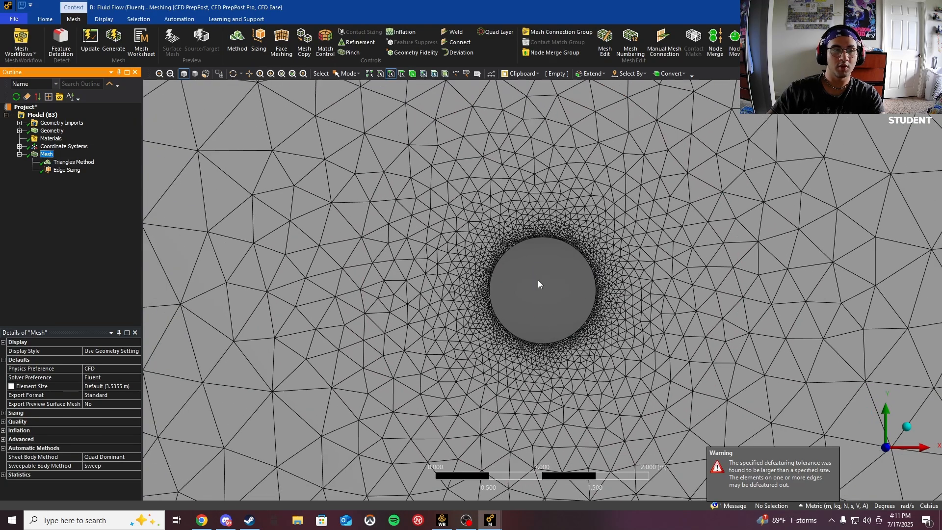
{"action": "scroll", "coordinate": [538, 280], "scroll_direction": "up", "scroll_amount": 1}
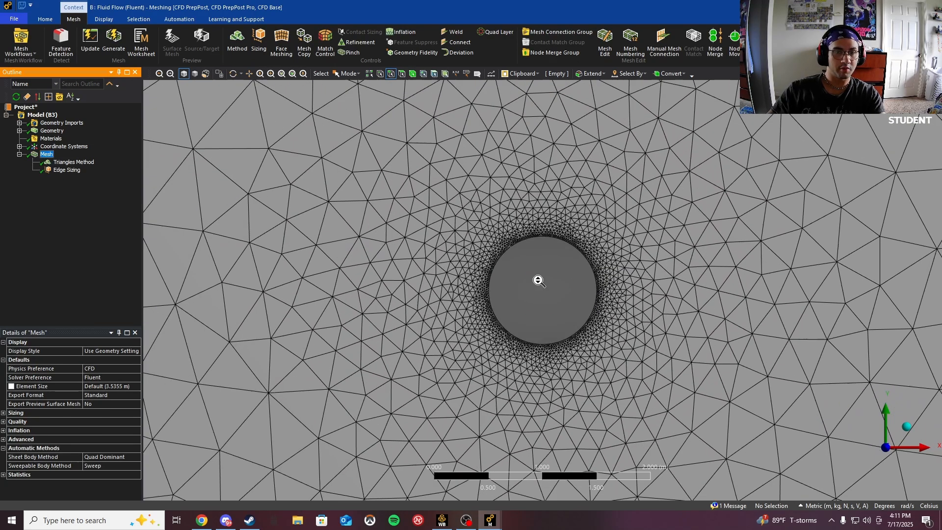
- Insert an Inflation control scoped to the fluid face, using the circle's edge as the inflation boundary
{"action": "right_click", "coordinate": [52, 159]}
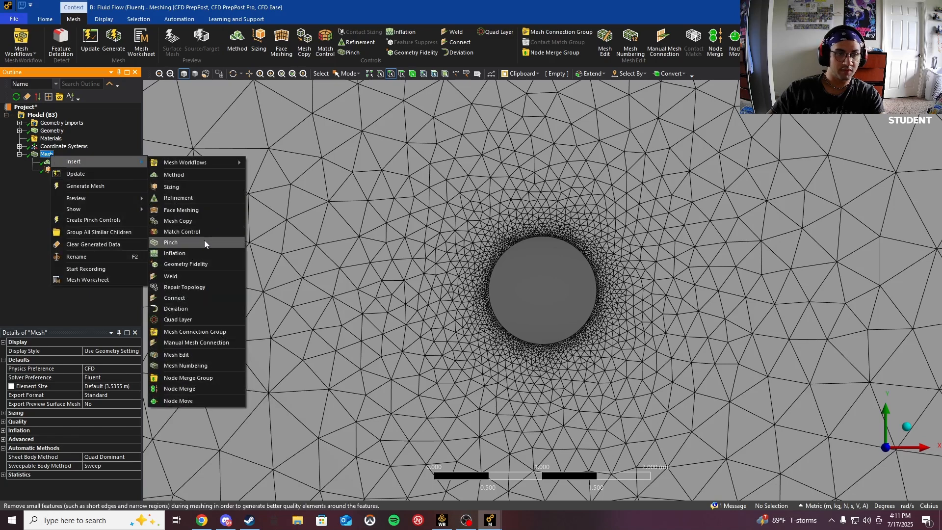
{"action": "left_click", "coordinate": [230, 253]}
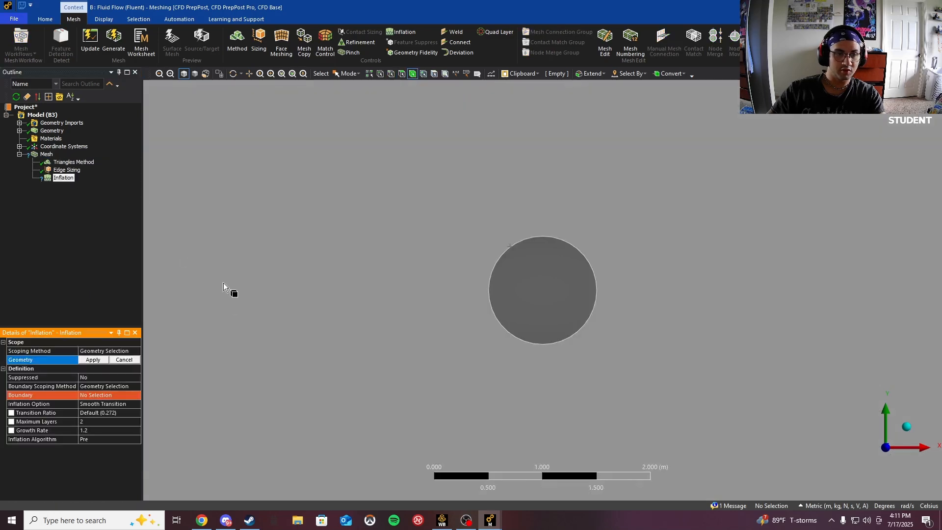
{"action": "left_click", "coordinate": [444, 192]}
{"action": "left_click", "coordinate": [98, 360]}
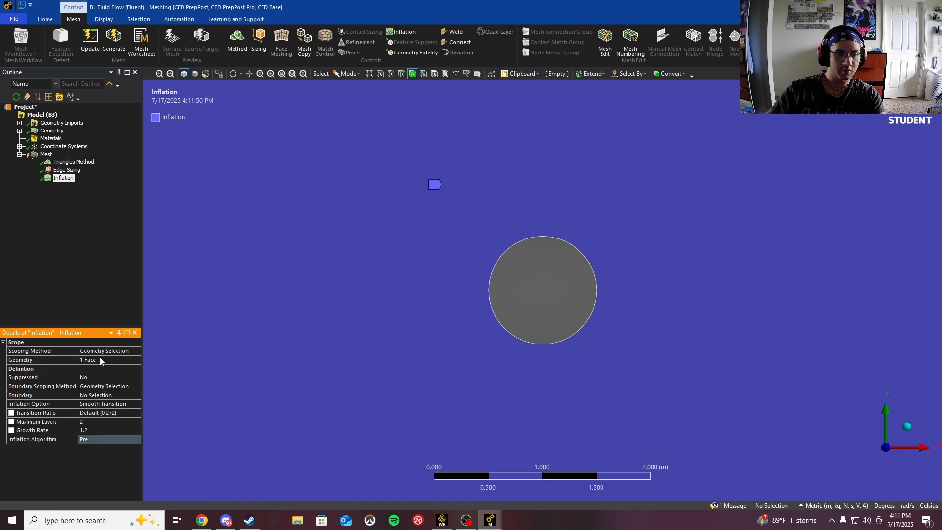
{"action": "left_click", "coordinate": [106, 395]}
{"action": "left_click", "coordinate": [516, 246]}
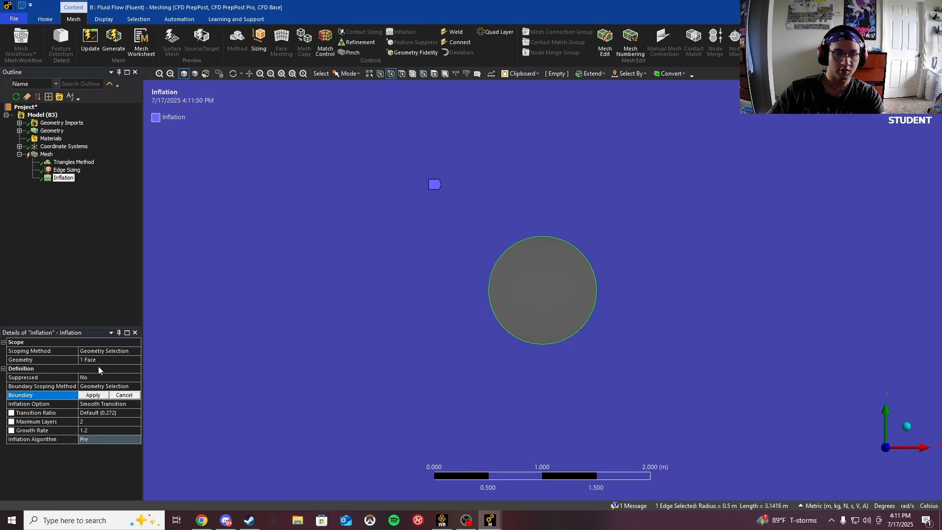
{"action": "left_click", "coordinate": [93, 395]}
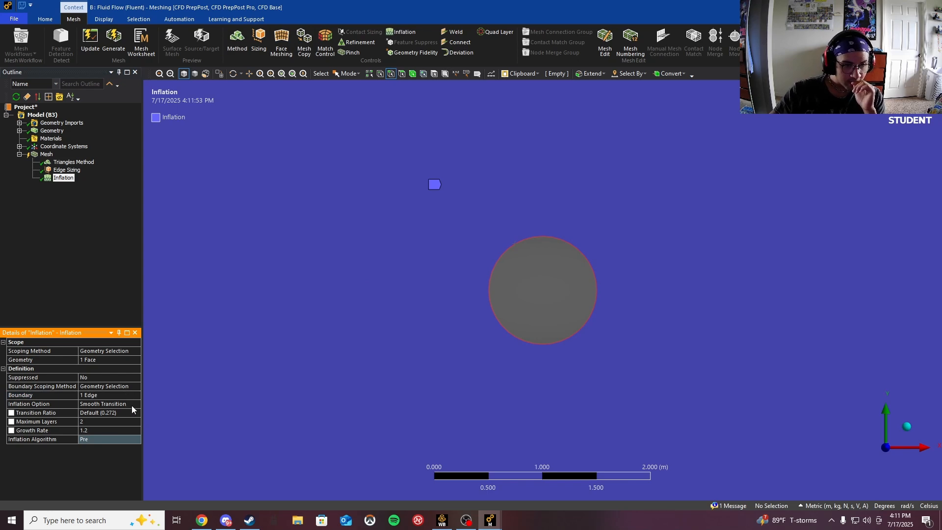
- Set the inflation option to First Layer Thickness with a 0.003 m first layer height and 65 maximum layers
{"action": "left_click", "coordinate": [132, 405]}
{"action": "left_click", "coordinate": [137, 404]}
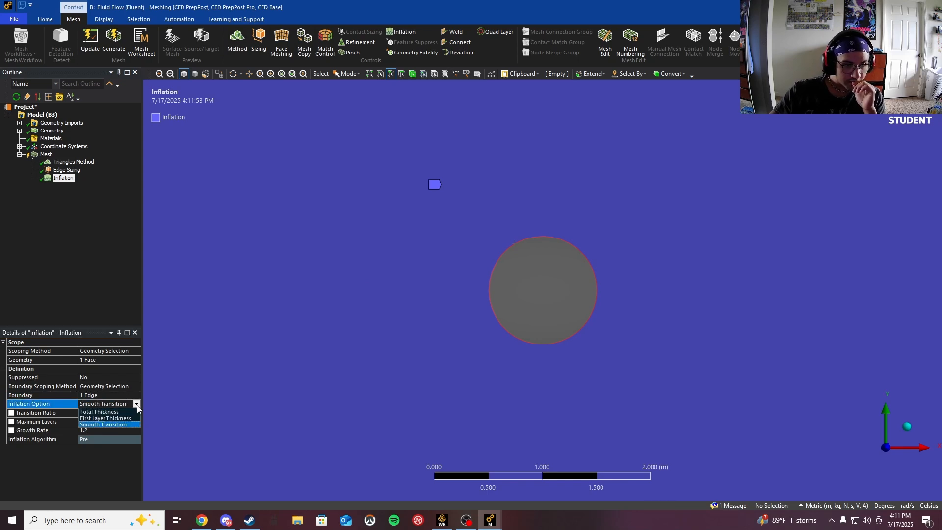
{"action": "left_click", "coordinate": [113, 418]}
{"action": "left_click", "coordinate": [115, 414]}
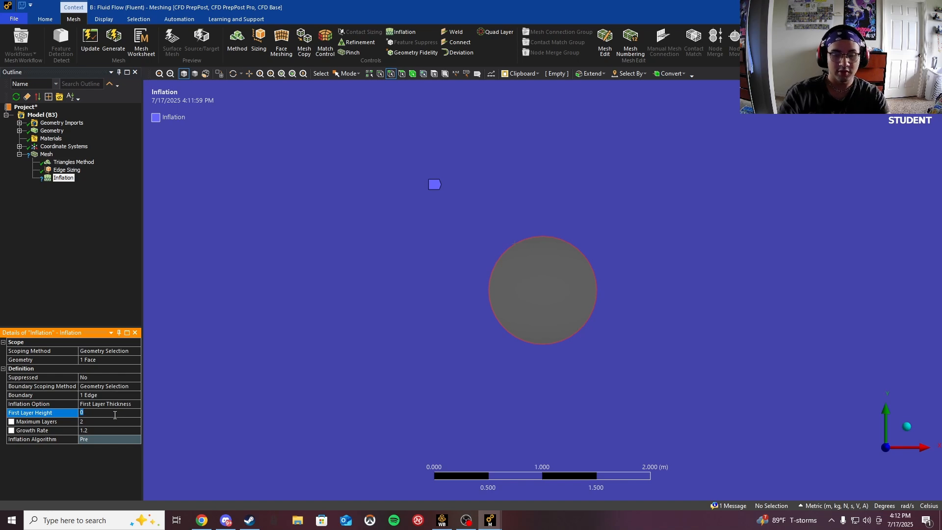
{"action": "type", "text": ".003"}
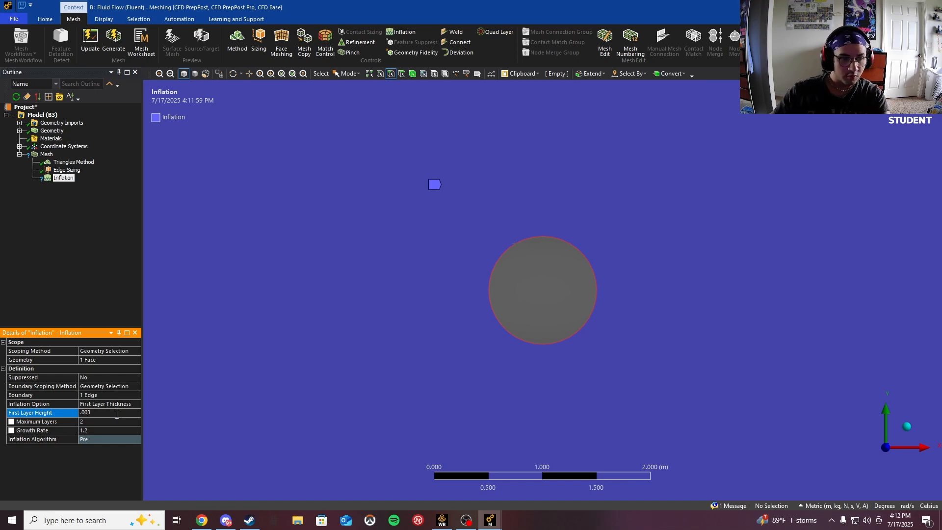
{"action": "left_click", "coordinate": [95, 422]}
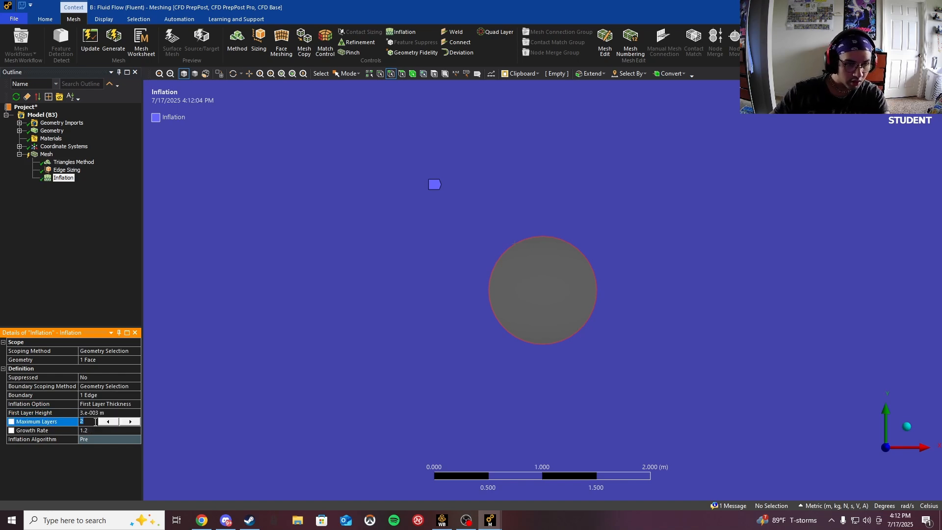
{"action": "type", "text": "65"}
{"action": "key", "text": "Return"}
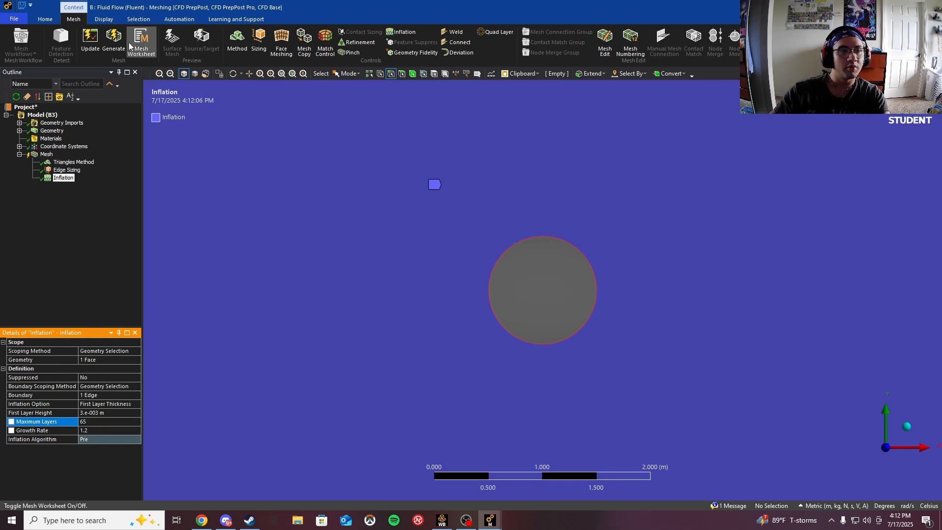
- Generate the mesh with the new inflation layers around the circle
{"action": "left_click", "coordinate": [114, 42]}
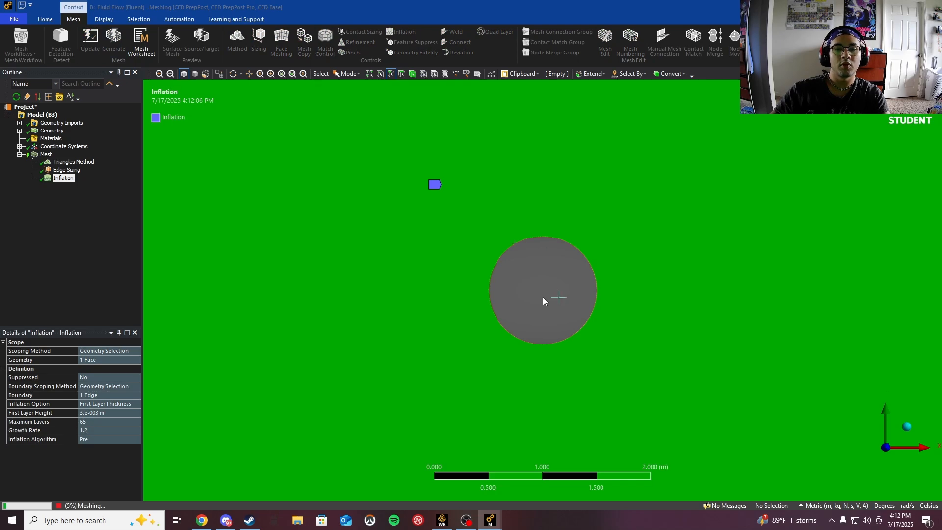
{"action": "scroll", "coordinate": [539, 297], "scroll_direction": "up", "scroll_amount": 1}
{"action": "scroll", "coordinate": [538, 295], "scroll_direction": "down", "scroll_amount": 3}
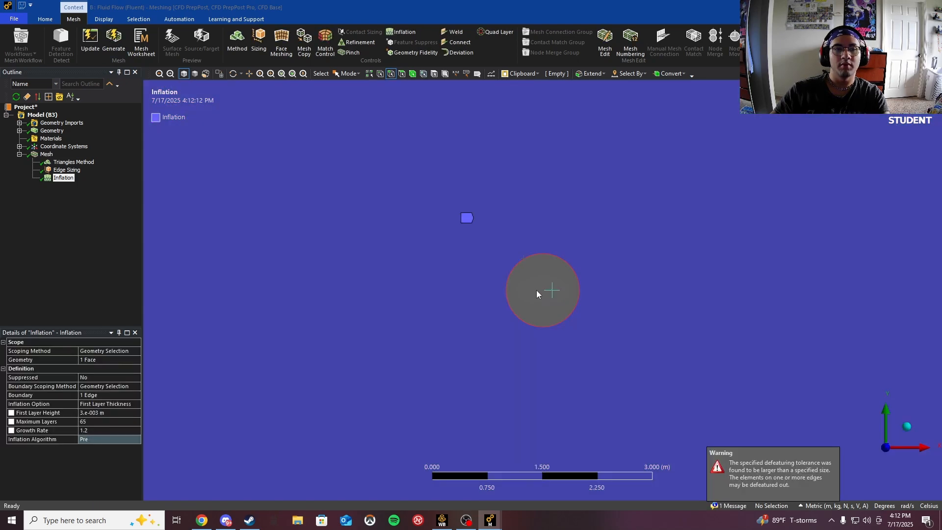
{"action": "scroll", "coordinate": [538, 294], "scroll_direction": "down", "scroll_amount": 3}
- Set the mesh's default element size to 0.2 m and regenerate the mesh
{"action": "left_click", "coordinate": [46, 154]}
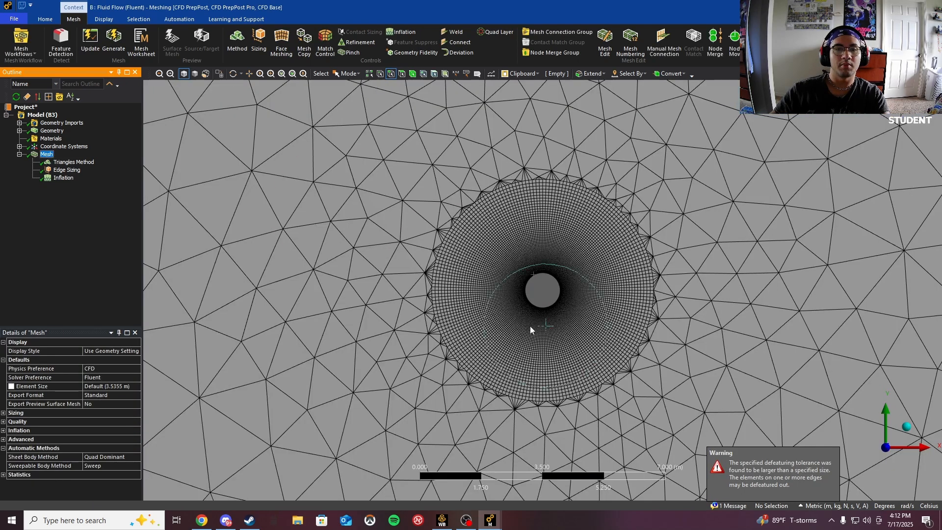
{"action": "left_click", "coordinate": [117, 387]}
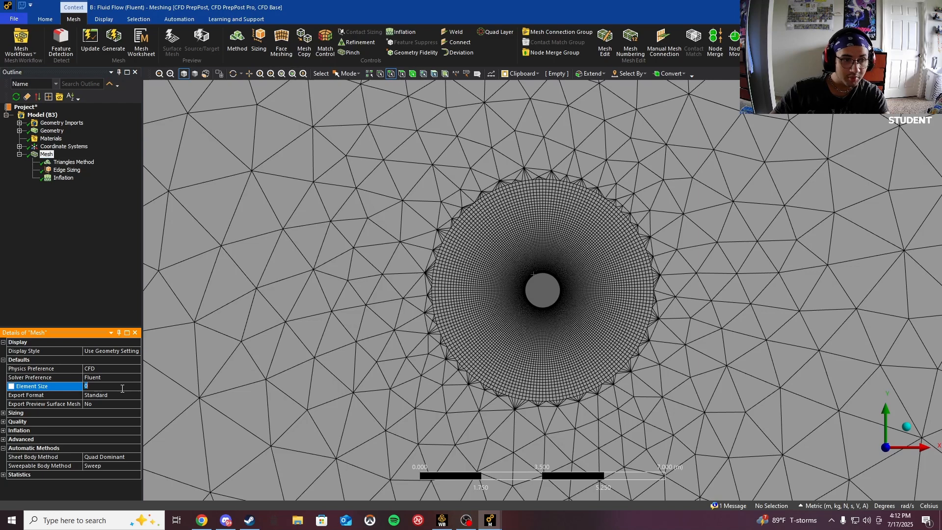
{"action": "type", "text": ".2"}
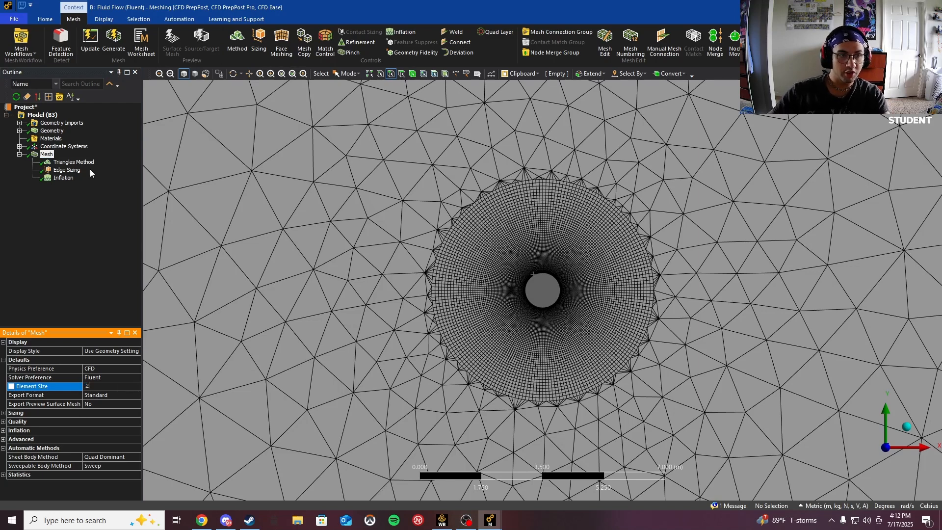
{"action": "left_click", "coordinate": [113, 43]}
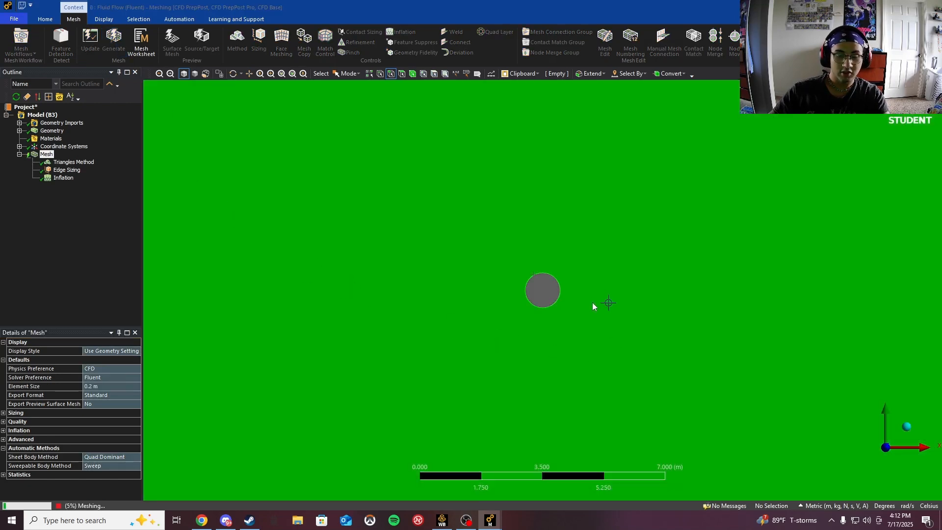
- Inspect the regenerated mesh across the whole domain and near the circle
{"action": "scroll", "coordinate": [539, 292], "scroll_direction": "down", "scroll_amount": 3}
{"action": "scroll", "coordinate": [540, 293], "scroll_direction": "down", "scroll_amount": 5}
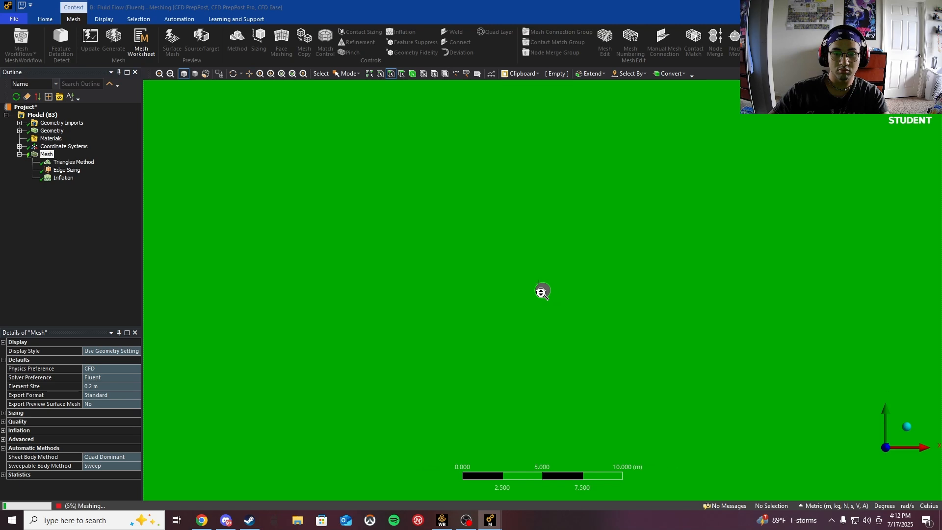
{"action": "scroll", "coordinate": [542, 291], "scroll_direction": "up", "scroll_amount": 1}
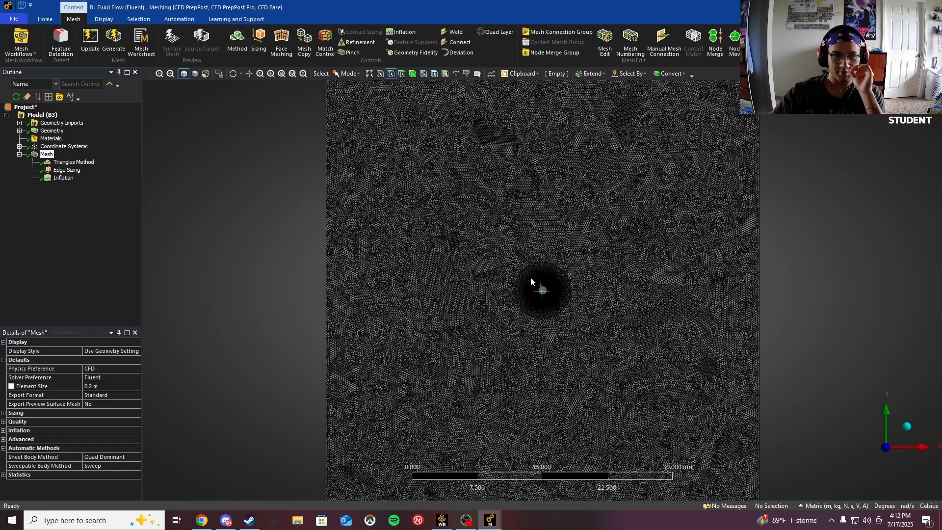
{"action": "scroll", "coordinate": [541, 292], "scroll_direction": "down", "scroll_amount": 1}
{"action": "scroll", "coordinate": [541, 289], "scroll_direction": "down", "scroll_amount": 2}
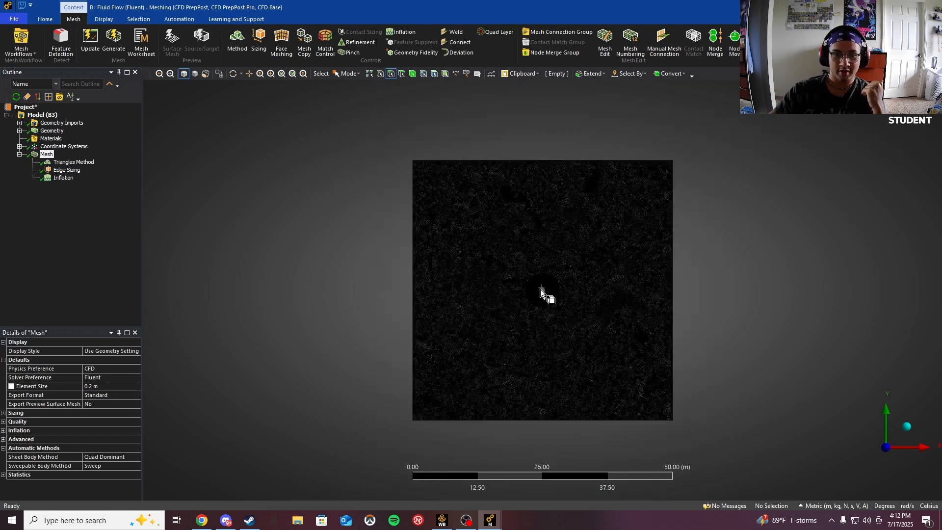
{"action": "scroll", "coordinate": [540, 290], "scroll_direction": "up", "scroll_amount": 6}
{"action": "scroll", "coordinate": [540, 289], "scroll_direction": "up", "scroll_amount": 2}
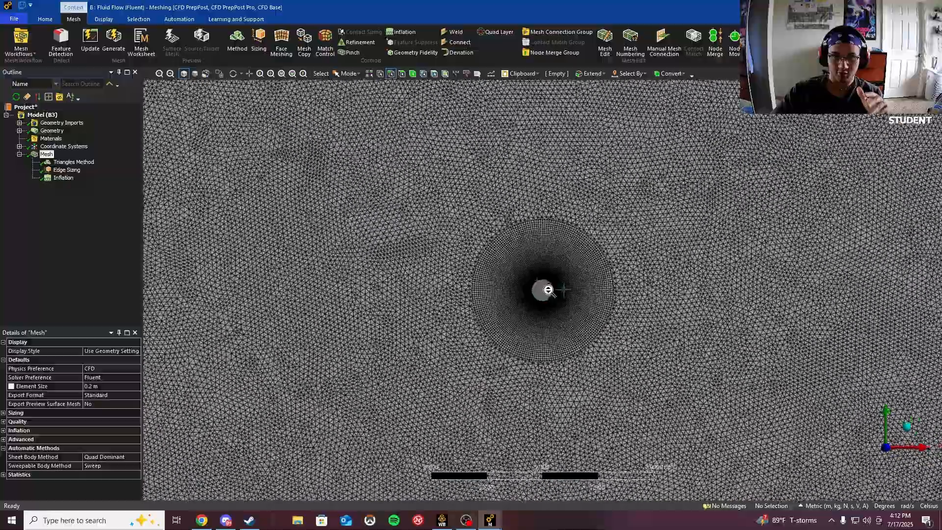
{"action": "scroll", "coordinate": [540, 290], "scroll_direction": "down", "scroll_amount": 10}
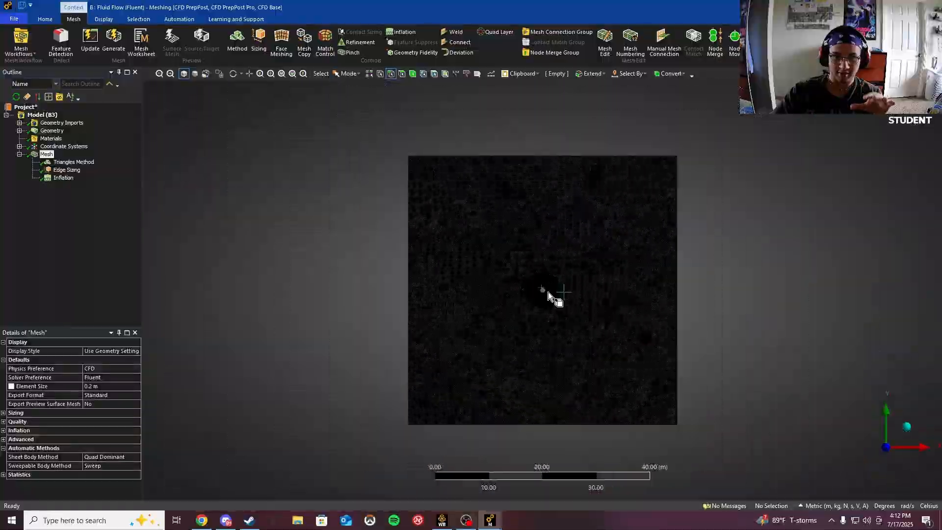
{"action": "scroll", "coordinate": [545, 293], "scroll_direction": "up", "scroll_amount": 5}
{"action": "scroll", "coordinate": [543, 296], "scroll_direction": "up", "scroll_amount": 4}
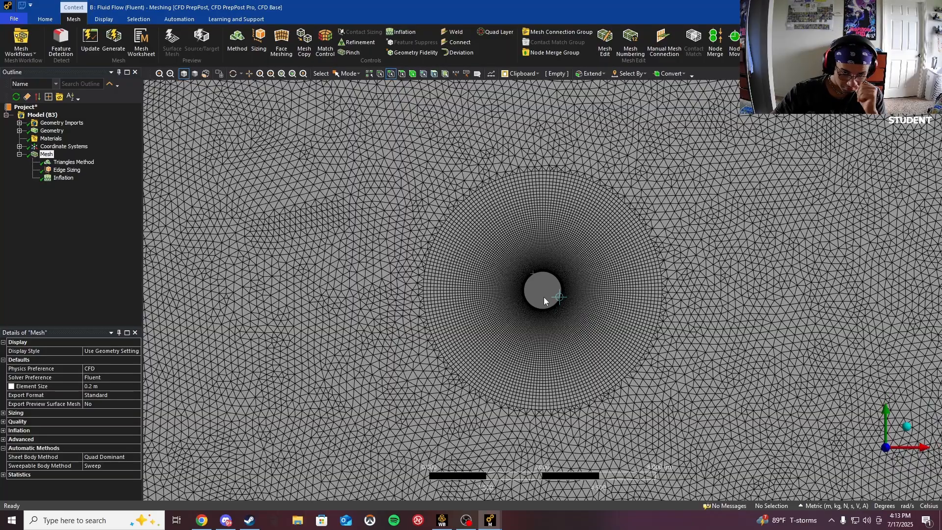
{"action": "scroll", "coordinate": [543, 297], "scroll_direction": "up", "scroll_amount": 3}
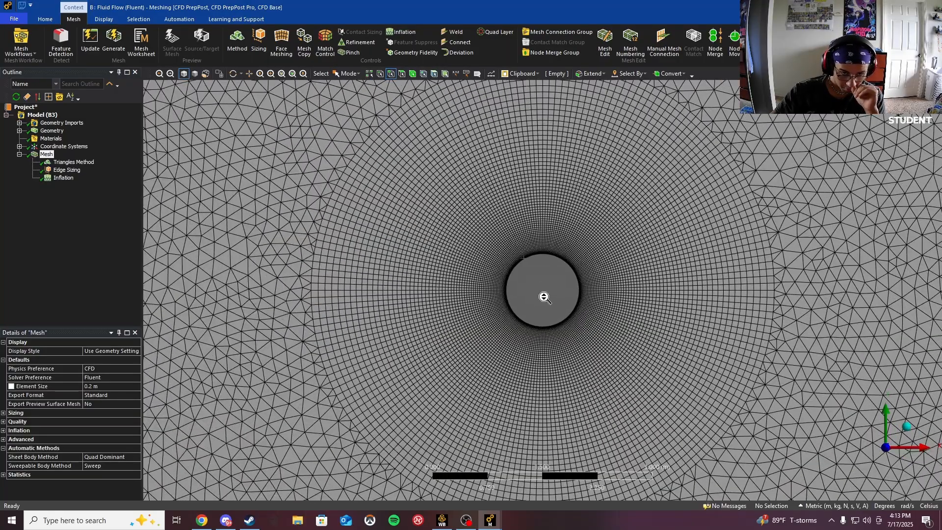
{"action": "scroll", "coordinate": [544, 298], "scroll_direction": "down", "scroll_amount": 6}
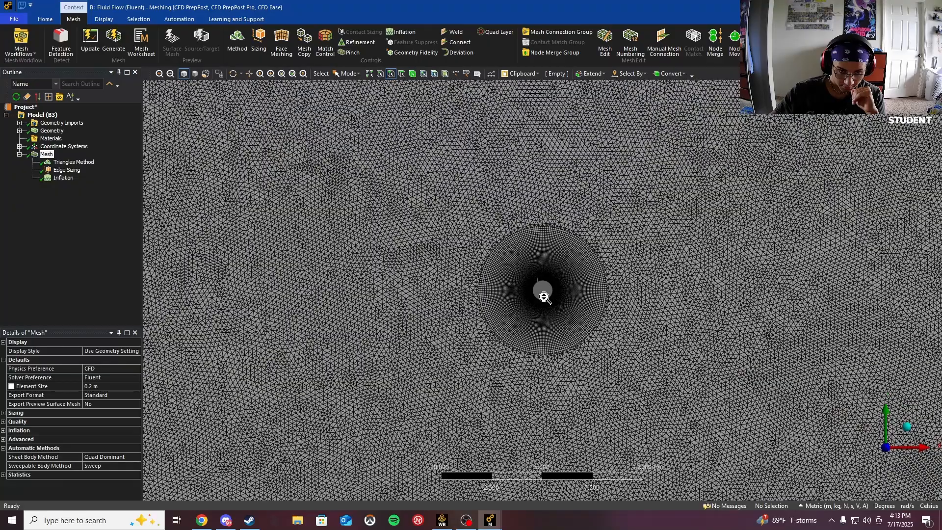
{"action": "scroll", "coordinate": [544, 297], "scroll_direction": "down", "scroll_amount": 5}
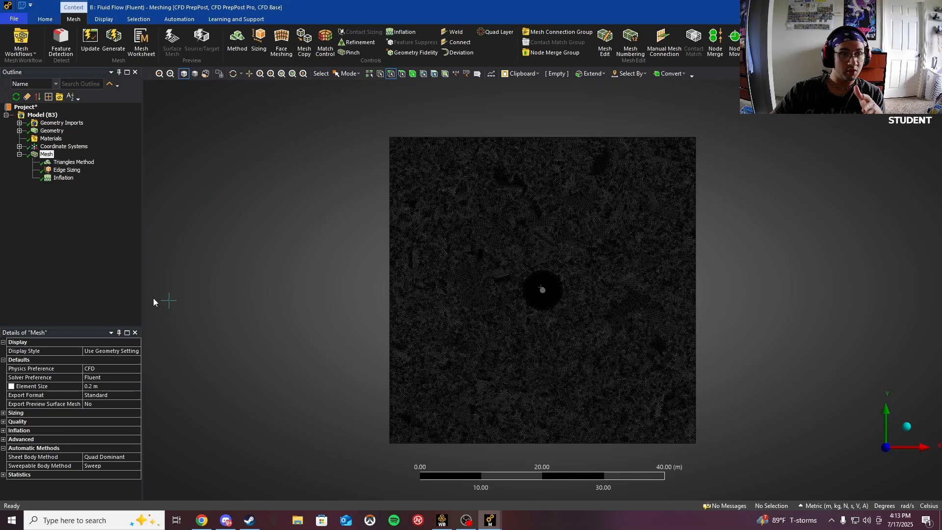
- Create a named selection called "velocity inlet" for the domain's left edge
{"action": "left_click", "coordinate": [390, 221]}
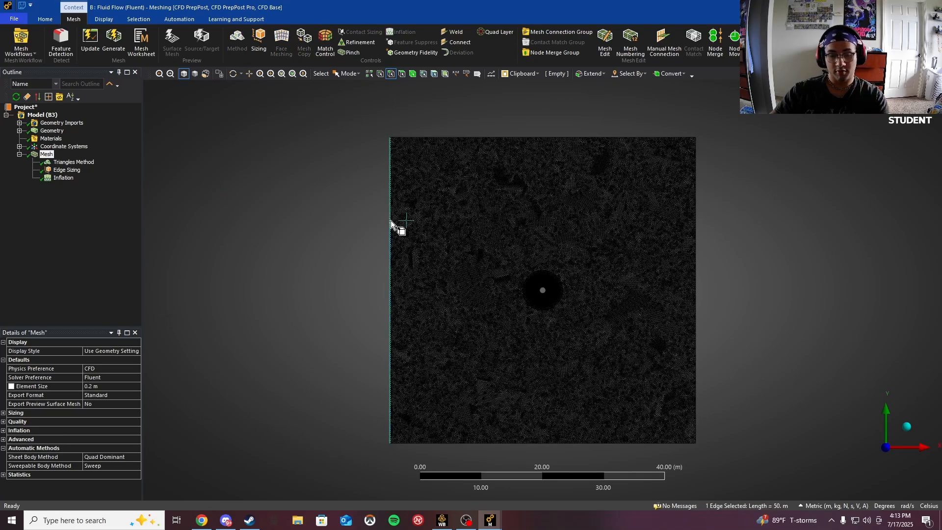
{"action": "type", "text": "n"}
{"action": "type", "text": "vel"}
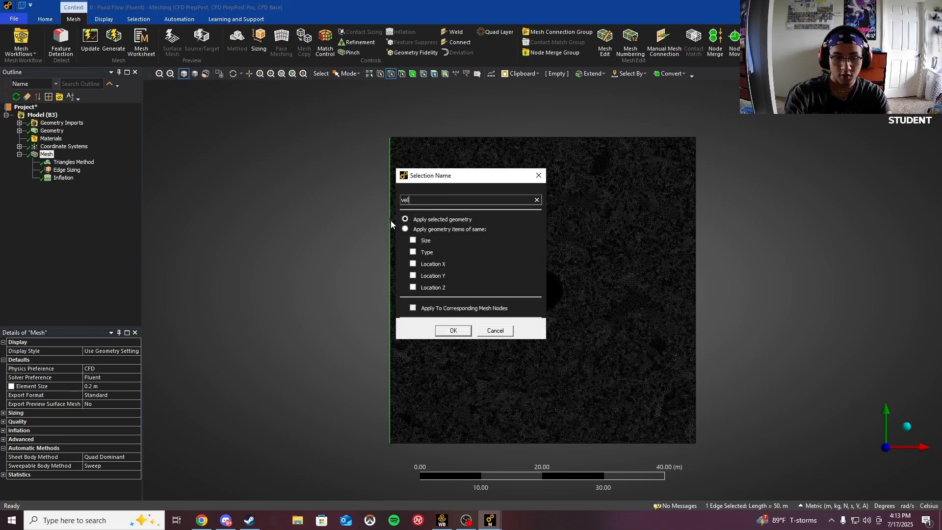
{"action": "type", "text": "ocity inlet"}
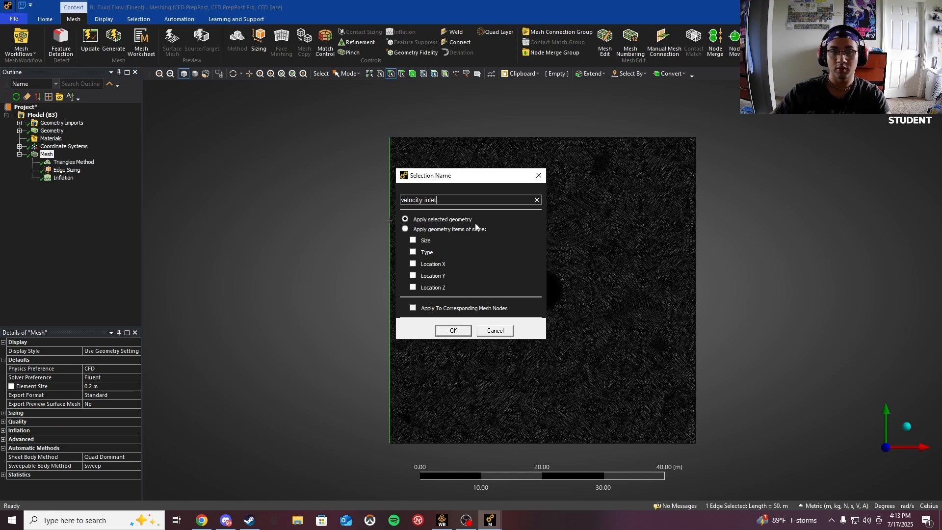
{"action": "left_click", "coordinate": [453, 331]}
- Create a named selection called "pressure outlet" for the domain's right edge
{"action": "left_click", "coordinate": [695, 219]}
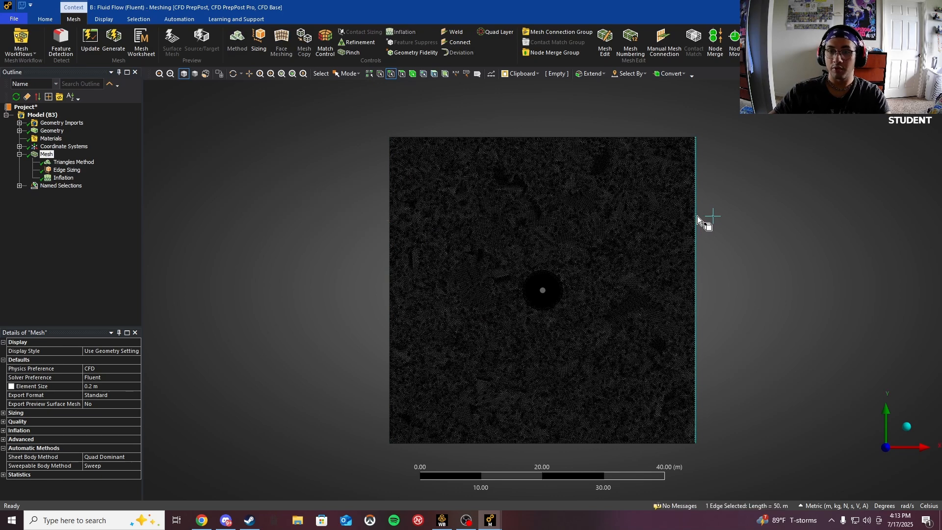
{"action": "type", "text": "npr"}
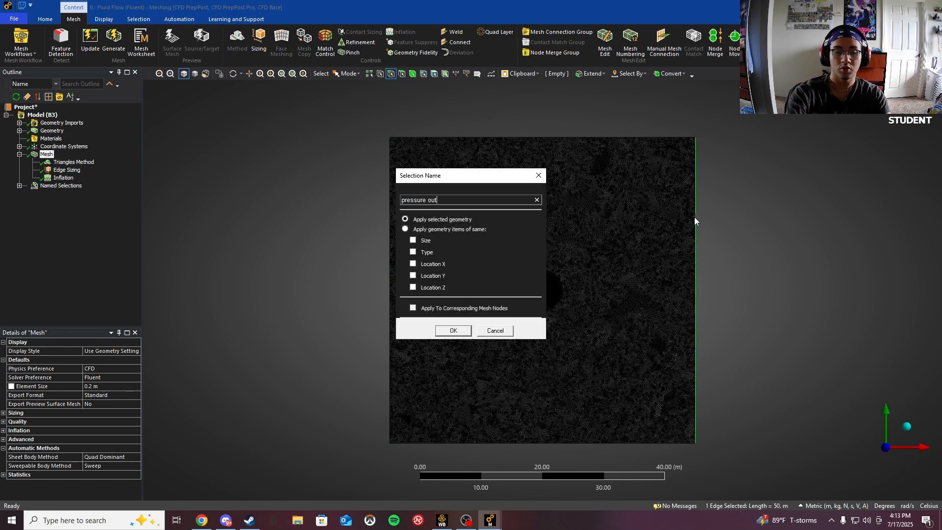
{"action": "type", "text": "essure outlet"}
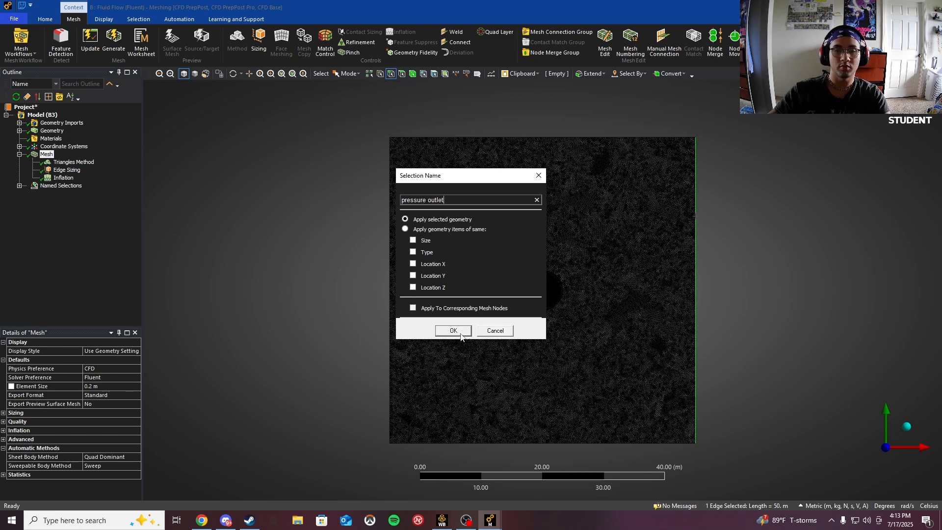
{"action": "left_click", "coordinate": [460, 333]}
- Select the domain's top and bottom edges and name them "symmetry"
{"action": "left_click", "coordinate": [574, 138]}
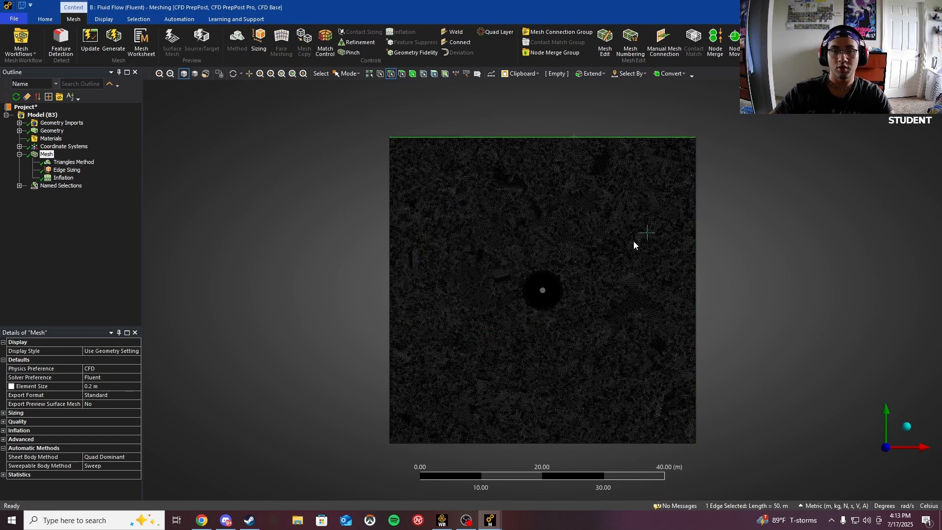
{"action": "left_click", "coordinate": [600, 444], "text": "ctrl"}
{"action": "type", "text": "n"}
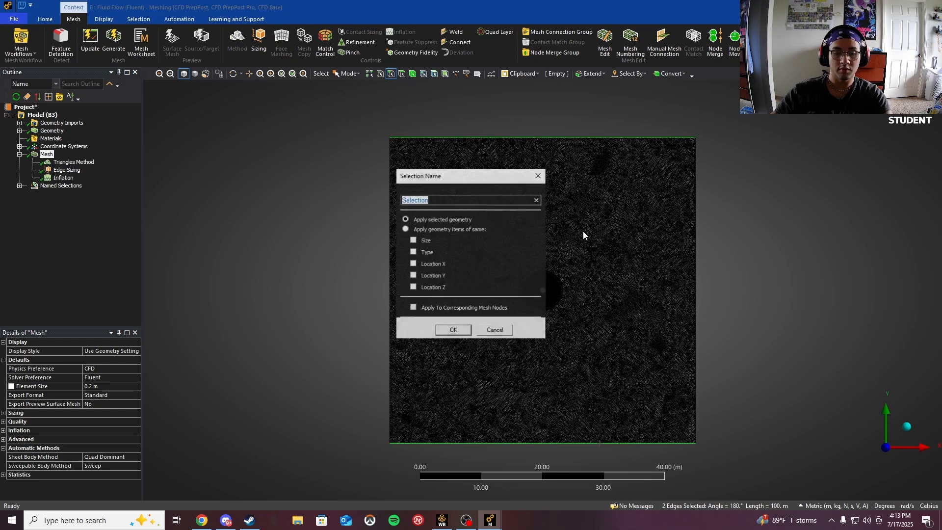
{"action": "type", "text": "symmetry"}
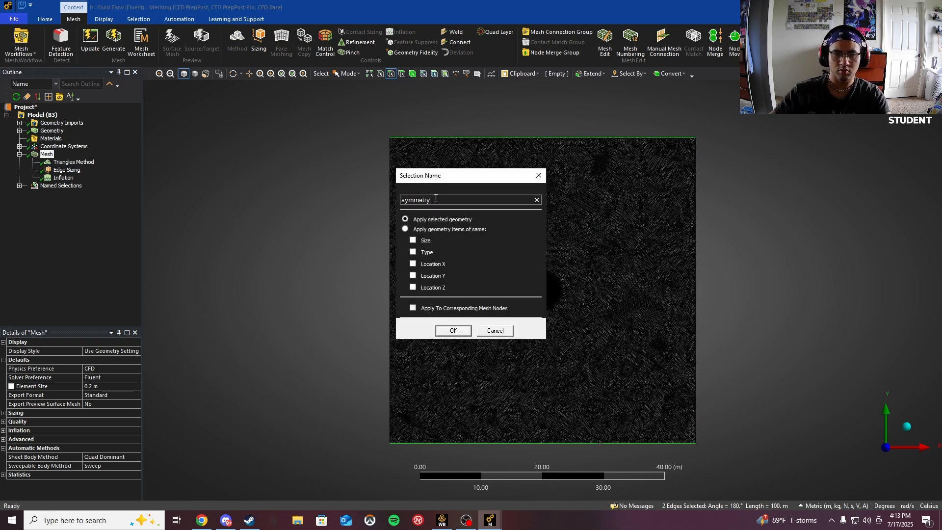
{"action": "left_click", "coordinate": [444, 331]}
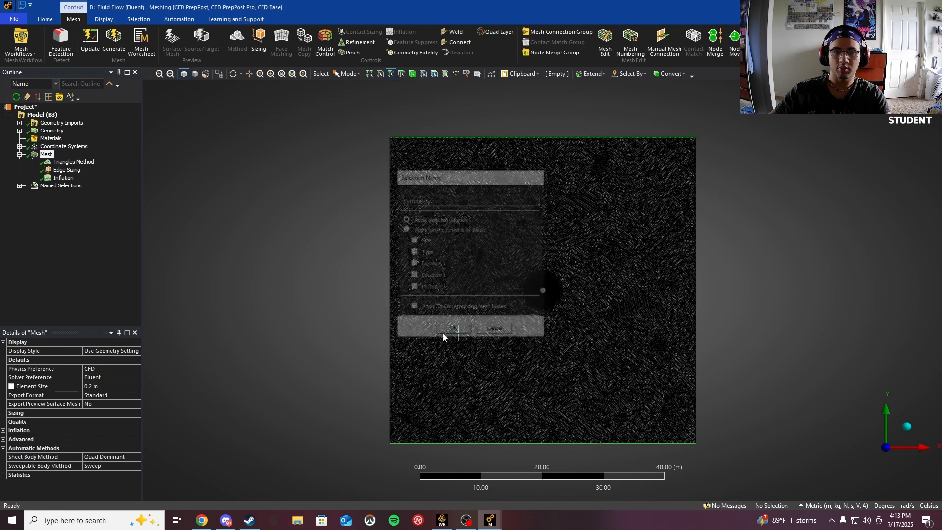
- Create a named selection called "wall" for the circle's edge
{"action": "left_click", "coordinate": [540, 291]}
{"action": "type", "text": "nw"}
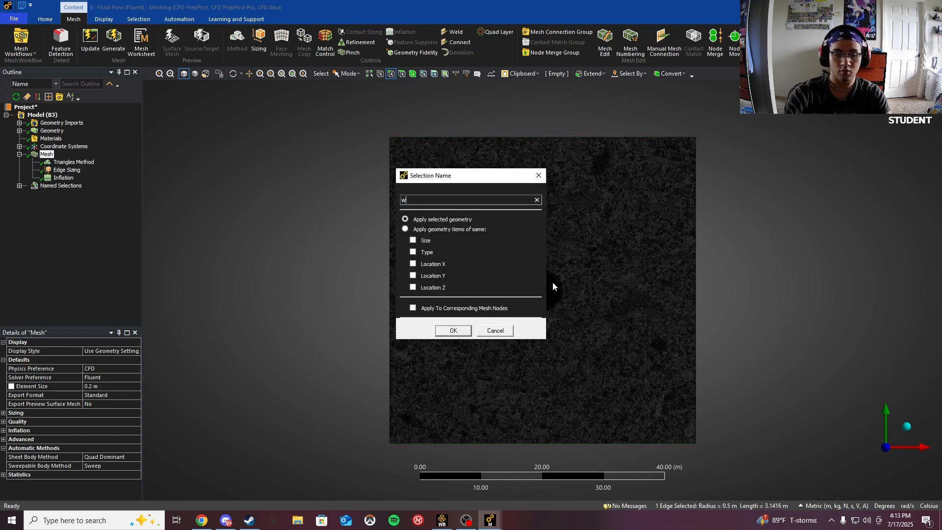
{"action": "type", "text": "all"}
{"action": "left_click", "coordinate": [460, 329]}
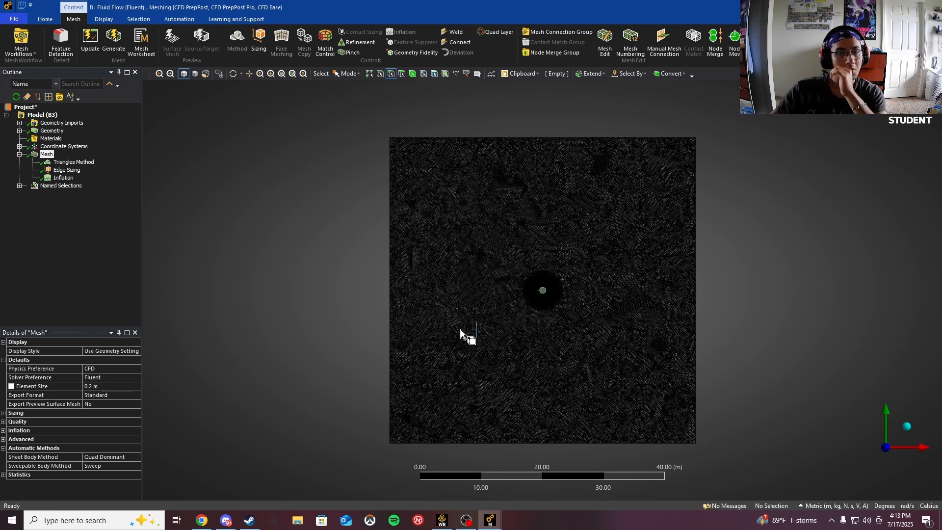
{"action": "left_click", "coordinate": [19, 186]}
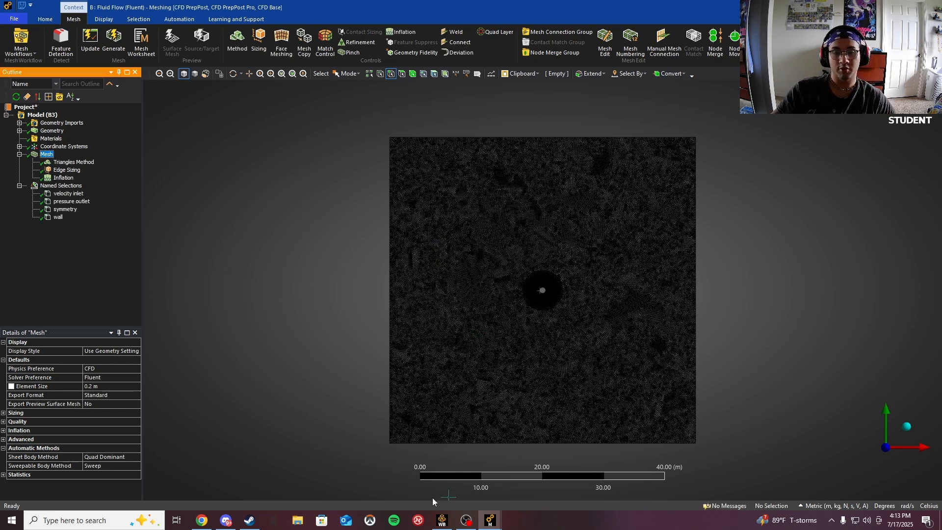
- Switch to Workbench, refresh the project and update the Mesh cell of system B
{"action": "left_click", "coordinate": [443, 521]}
{"action": "double_click", "coordinate": [306, 137]}
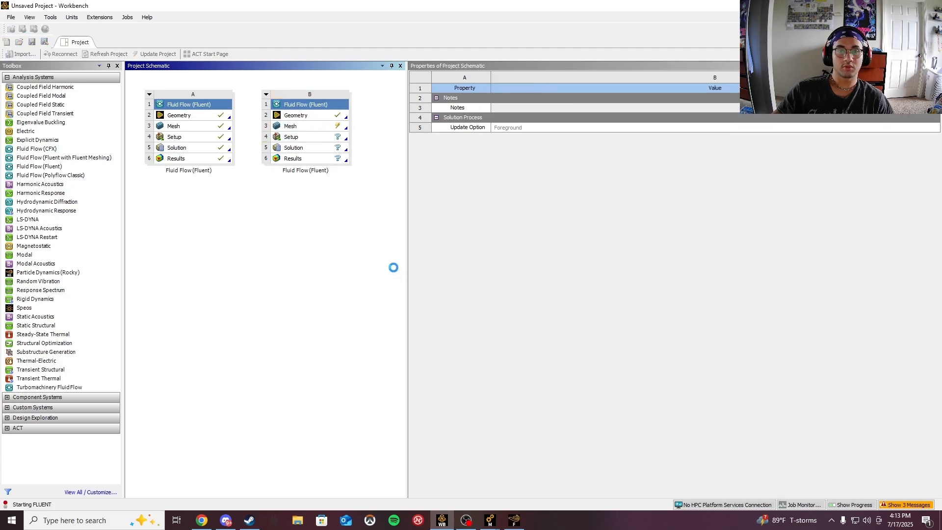
{"action": "left_click", "coordinate": [519, 526]}
{"action": "left_click", "coordinate": [654, 123]}
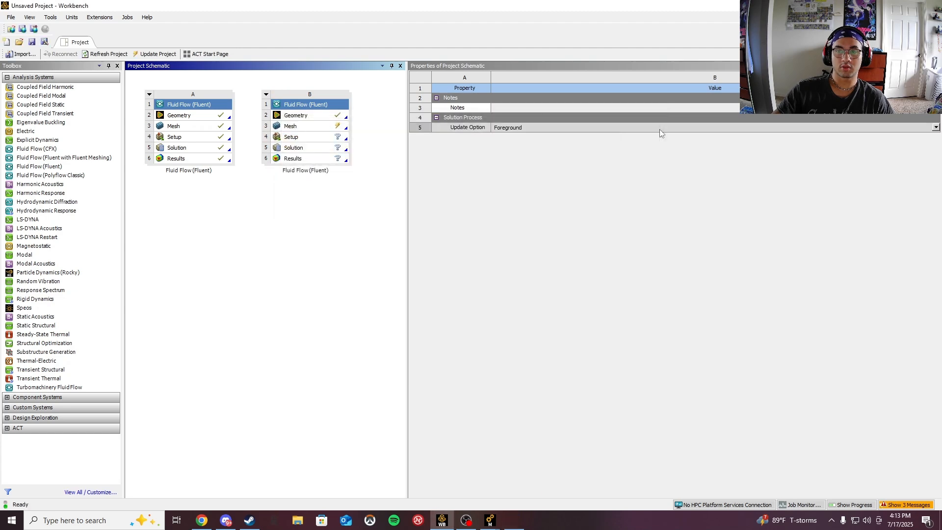
{"action": "right_click", "coordinate": [311, 130]}
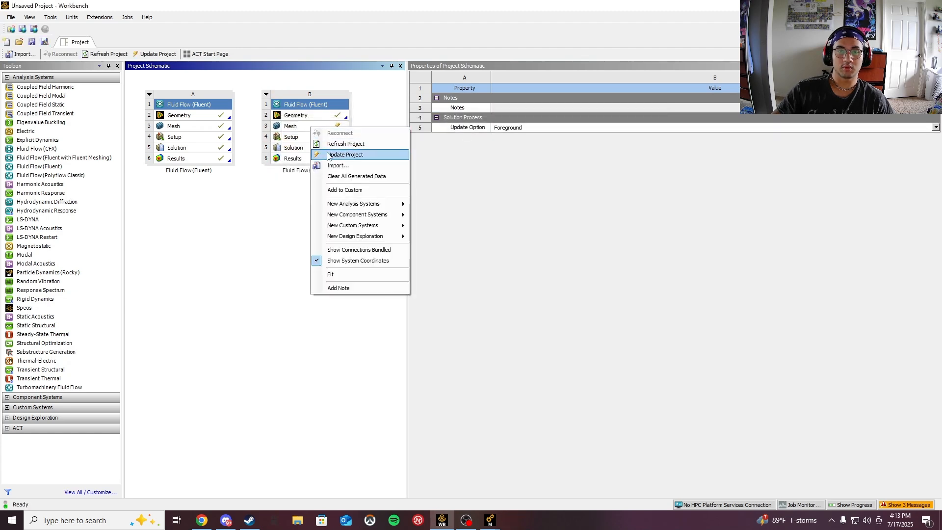
{"action": "left_click", "coordinate": [305, 142]}
{"action": "left_click", "coordinate": [304, 130]}
{"action": "right_click", "coordinate": [305, 130]}
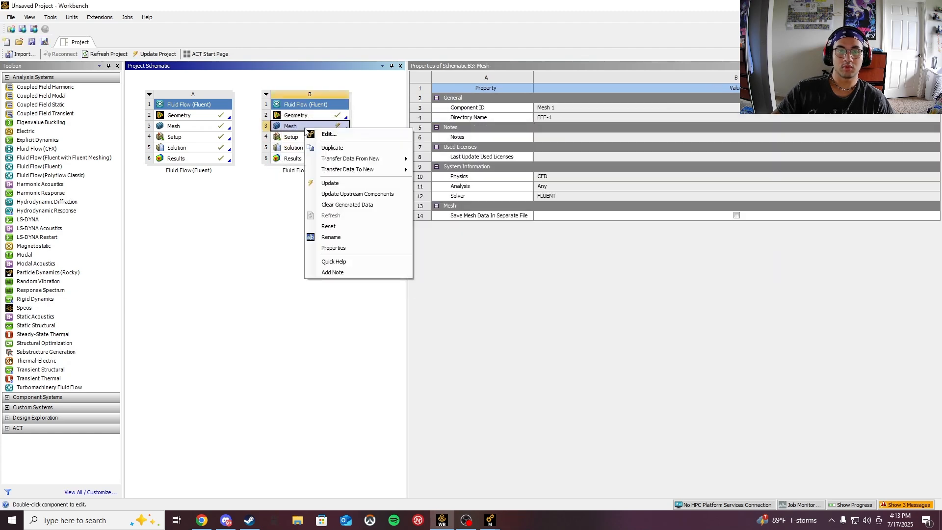
{"action": "left_click", "coordinate": [329, 190]}
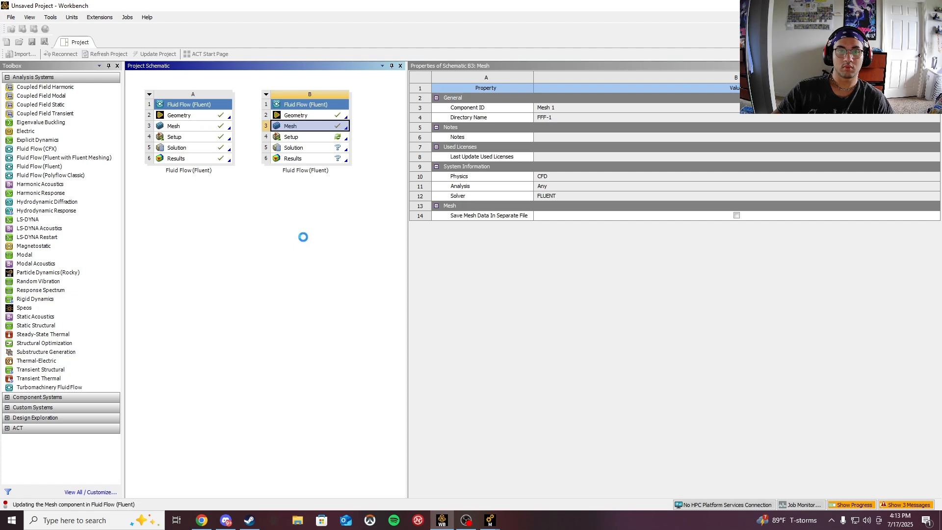
- Launch Fluent from the Setup cell with Double Precision and 4 solver processes
{"action": "double_click", "coordinate": [310, 139]}
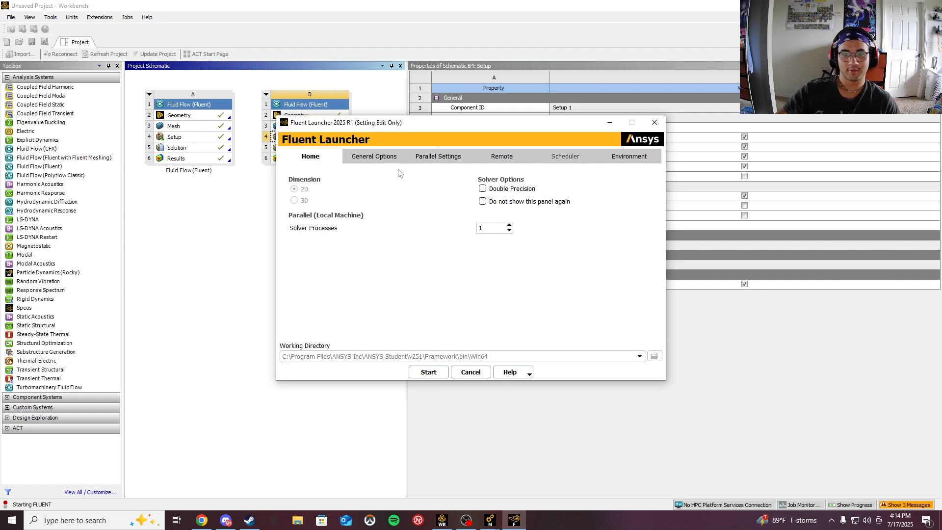
{"action": "left_click", "coordinate": [483, 190]}
{"action": "left_click", "coordinate": [495, 227]}
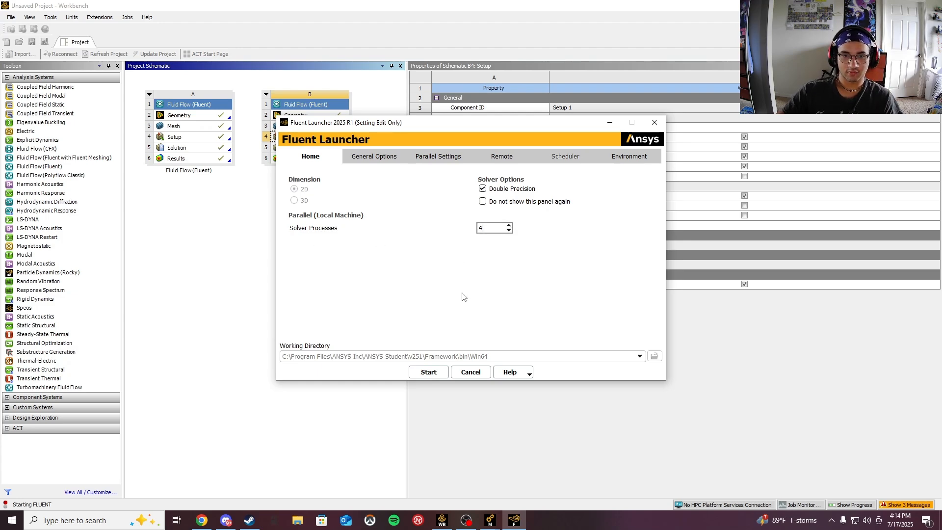
{"action": "left_click", "coordinate": [429, 372]}
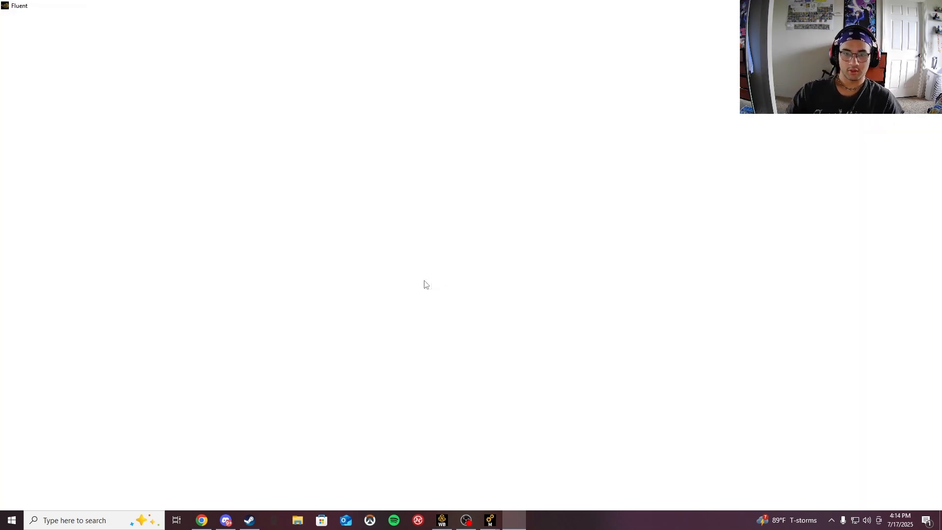
{"action": "mouse_move", "coordinate": [490, 519]}
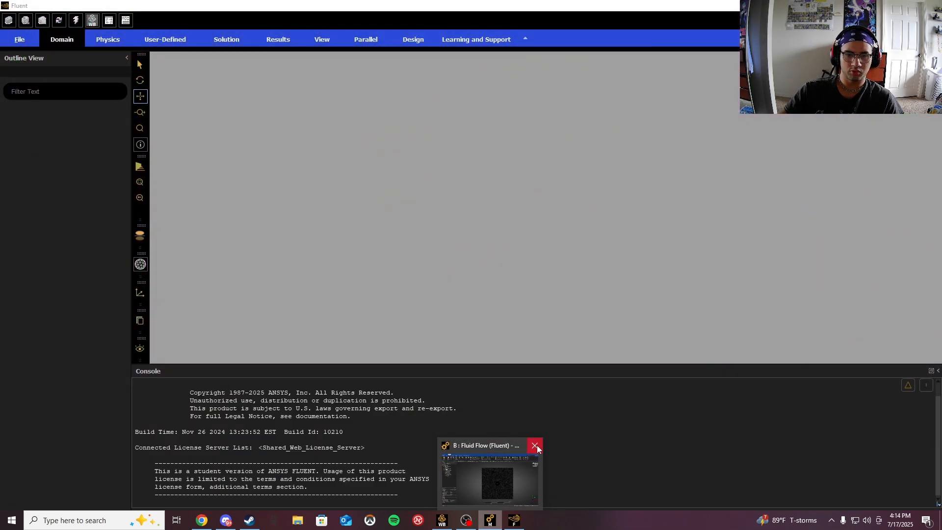
{"action": "left_click", "coordinate": [537, 445]}
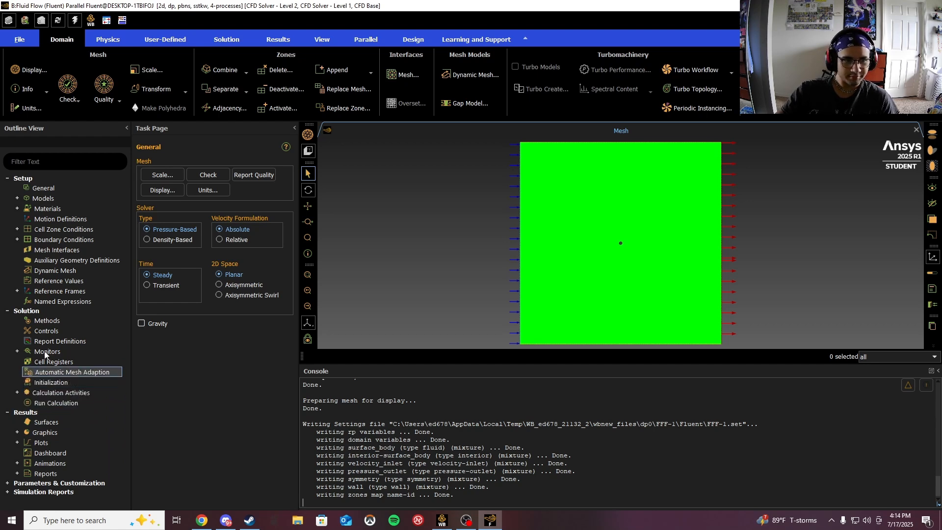
- Set the viscous model to Inviscid
{"action": "left_click", "coordinate": [17, 199]}
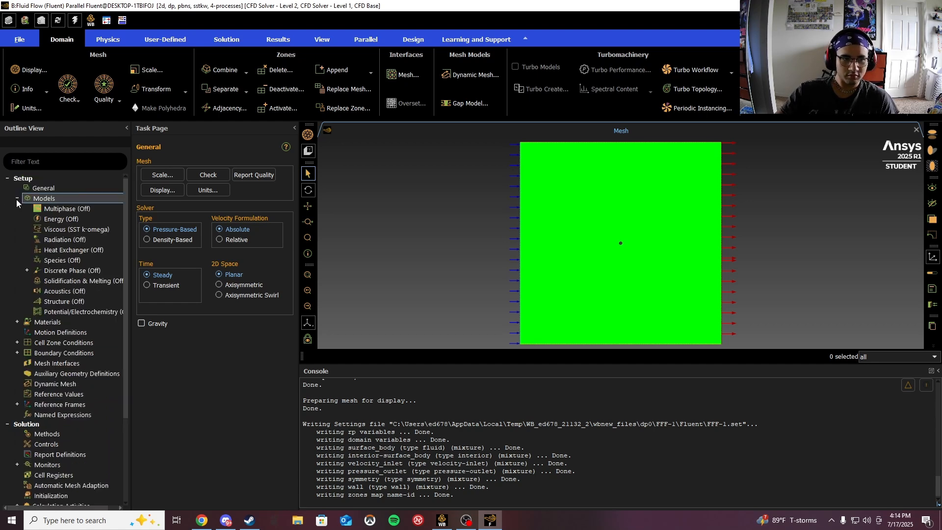
{"action": "double_click", "coordinate": [57, 229]}
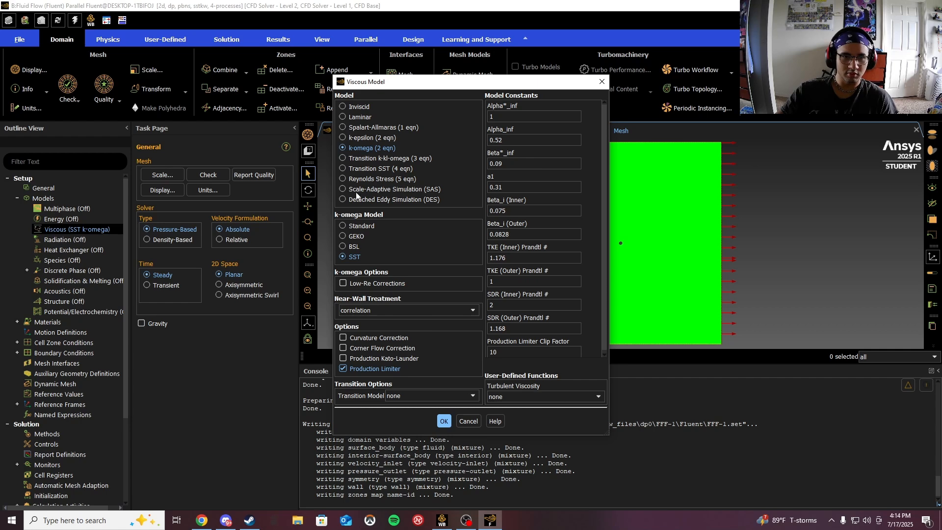
{"action": "left_click", "coordinate": [343, 105]}
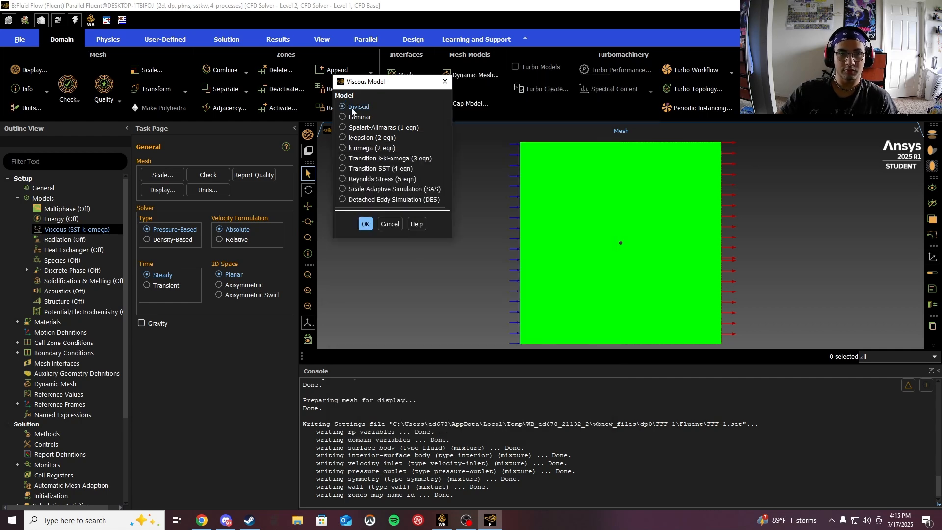
{"action": "left_click", "coordinate": [366, 223]}
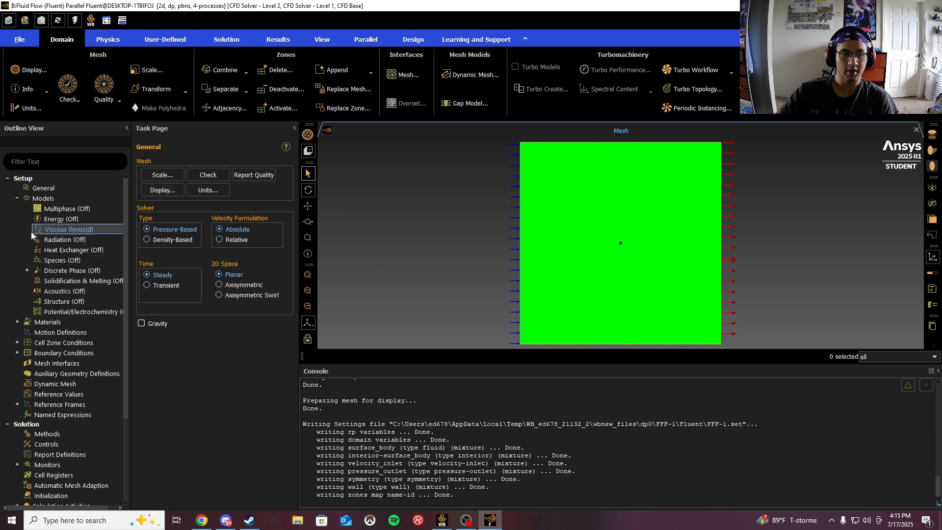
- Expand the materials list to examine the fluid material
{"action": "left_click", "coordinate": [18, 199]}
{"action": "left_click", "coordinate": [18, 209]}
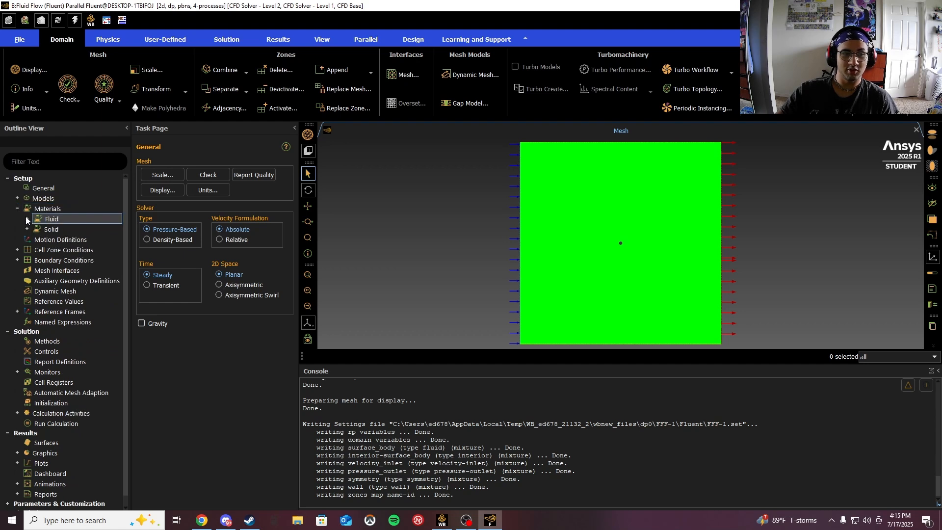
{"action": "left_click", "coordinate": [27, 218]}
{"action": "left_click", "coordinate": [17, 208]}
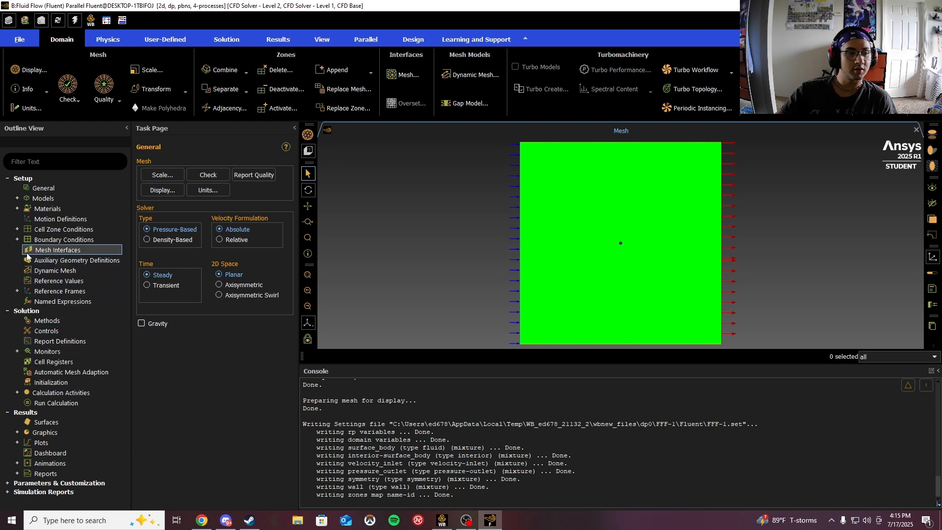
- Set the velocity inlet boundary's velocity magnitude to 5 m/s
{"action": "double_click", "coordinate": [47, 239]}
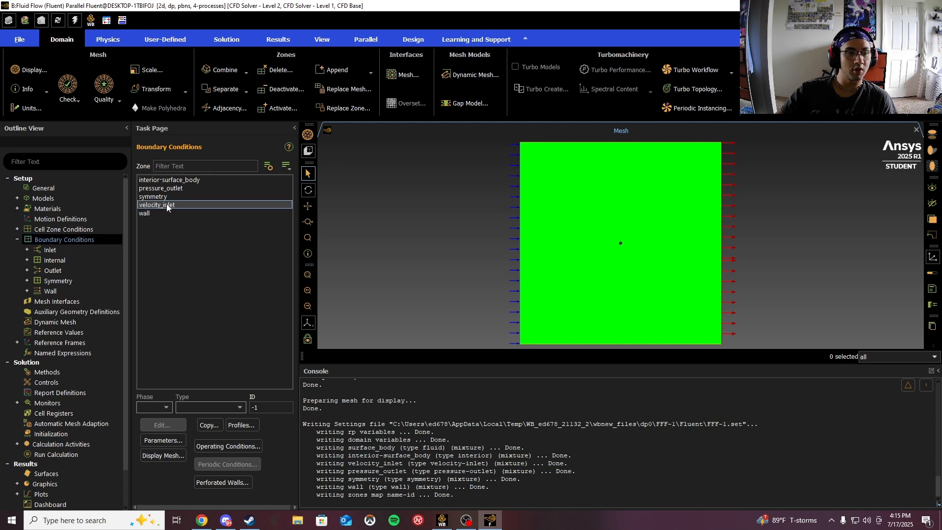
{"action": "left_click", "coordinate": [166, 204]}
{"action": "left_click", "coordinate": [173, 423]}
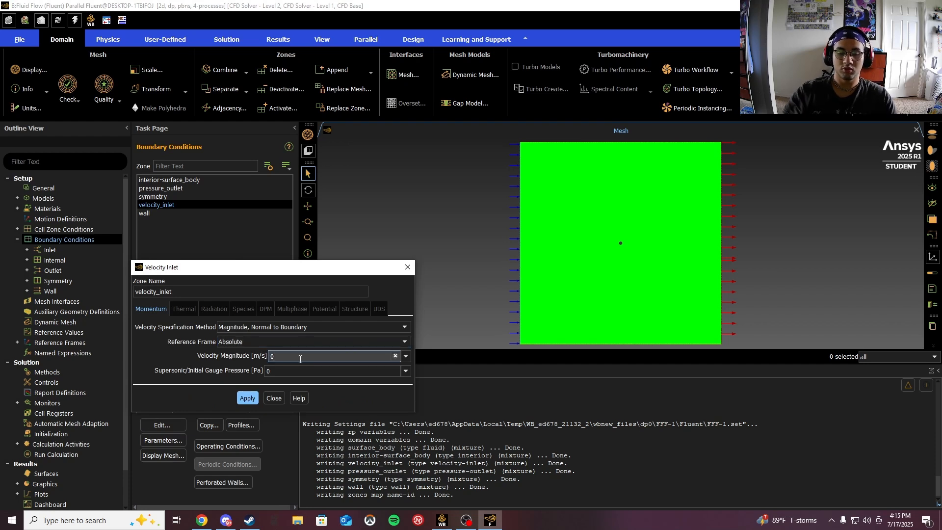
{"action": "double_click", "coordinate": [300, 358]}
{"action": "type", "text": "5"}
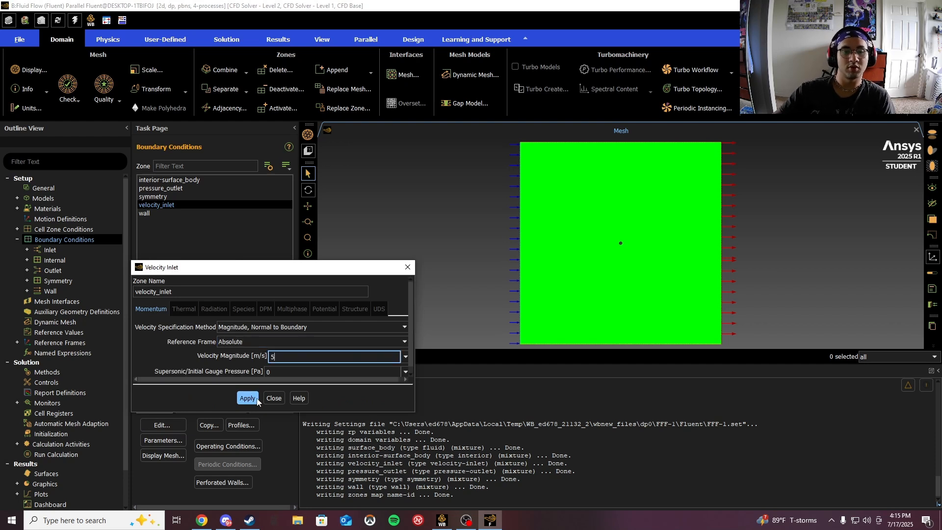
{"action": "left_click", "coordinate": [248, 398]}
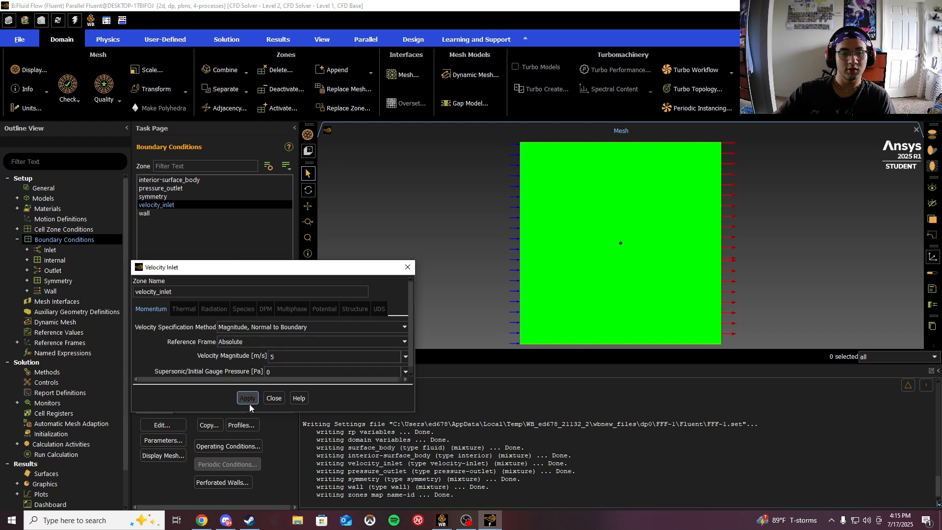
{"action": "left_click", "coordinate": [275, 397]}
- Open the wall boundary's settings for review
{"action": "left_click", "coordinate": [152, 214]}
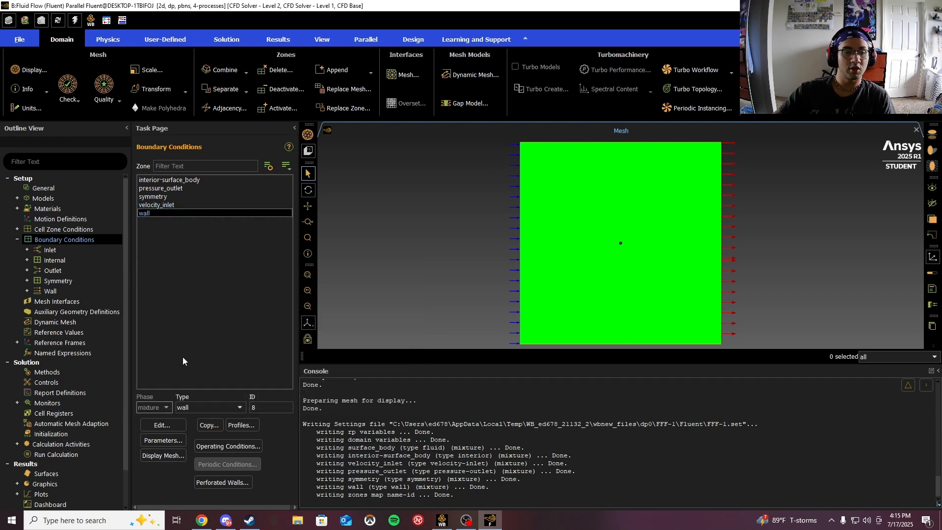
{"action": "left_click", "coordinate": [168, 423]}
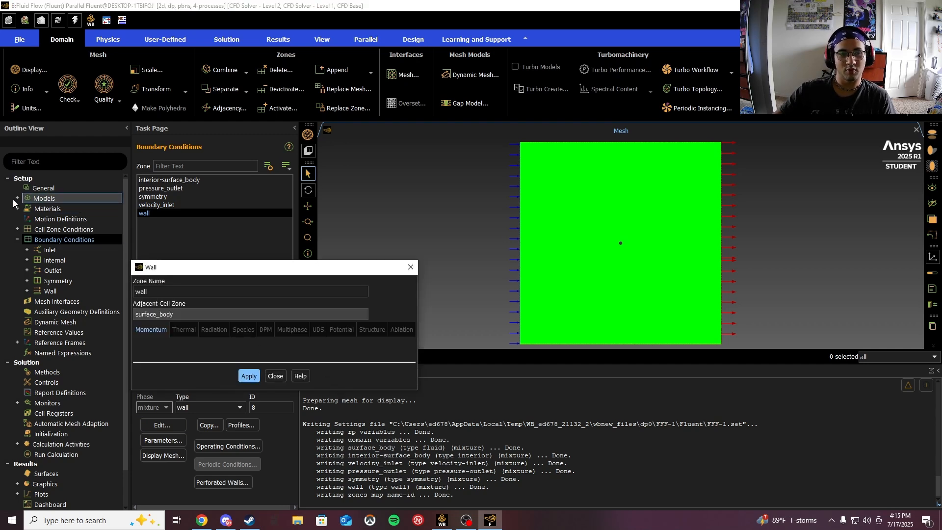
{"action": "left_click", "coordinate": [281, 376]}
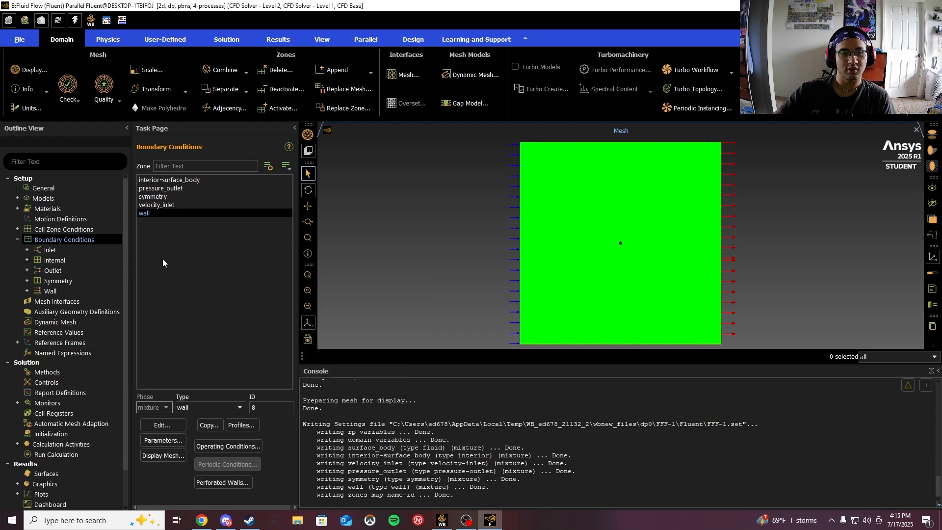
- Run hybrid initialization with the number of iterations set to 25
{"action": "scroll", "coordinate": [57, 351], "scroll_direction": "down", "scroll_amount": 2}
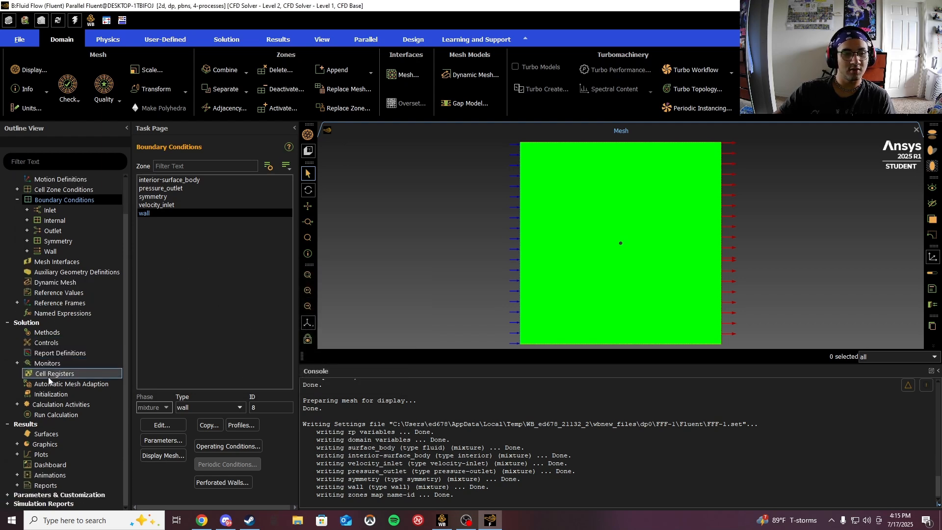
{"action": "left_click", "coordinate": [52, 394]}
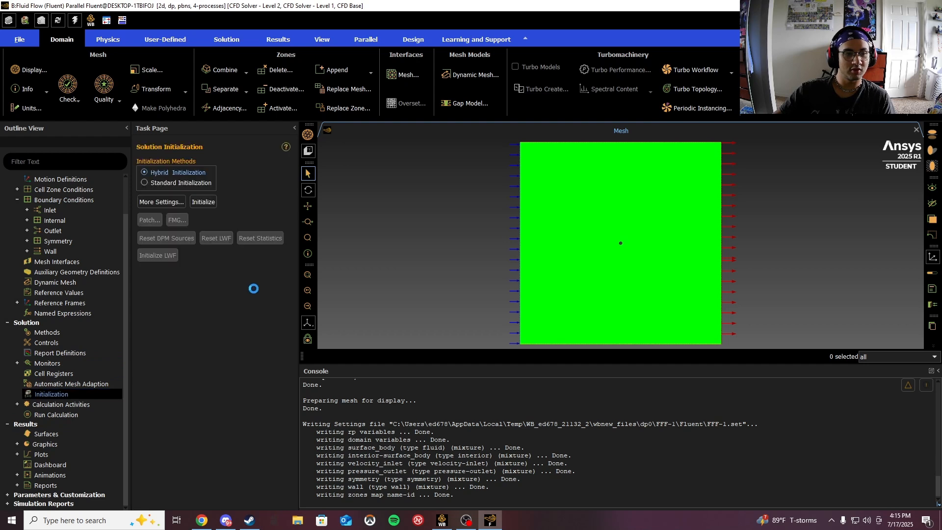
{"action": "left_click", "coordinate": [160, 202]}
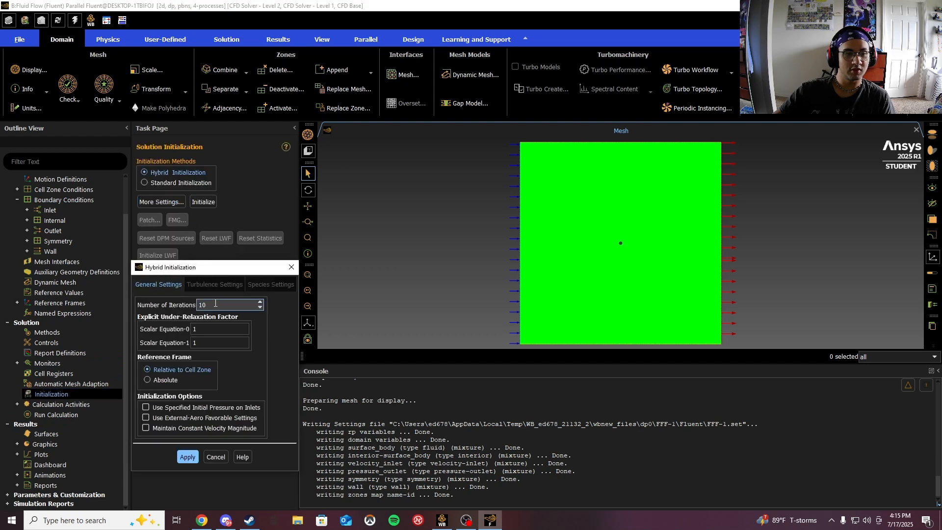
{"action": "key", "text": "BackSpace"}
{"action": "key", "text": "BackSpace"}
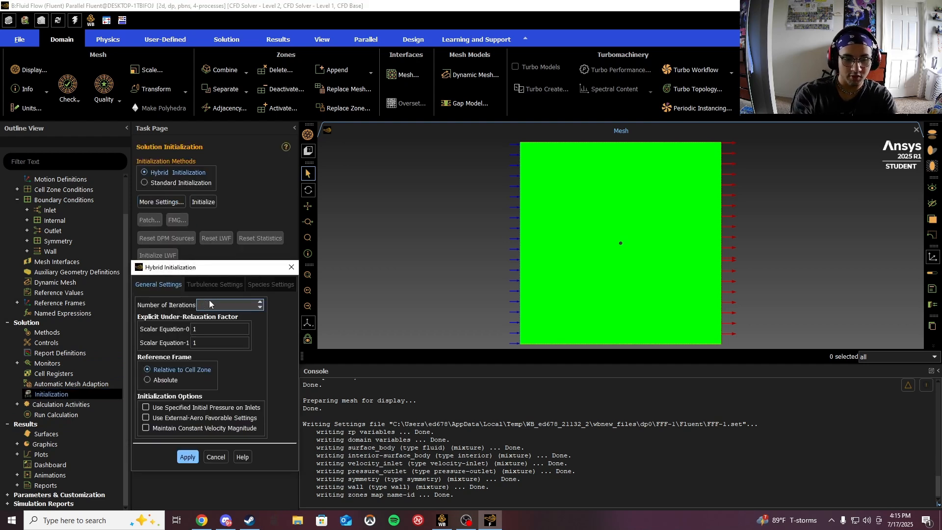
{"action": "type", "text": "25"}
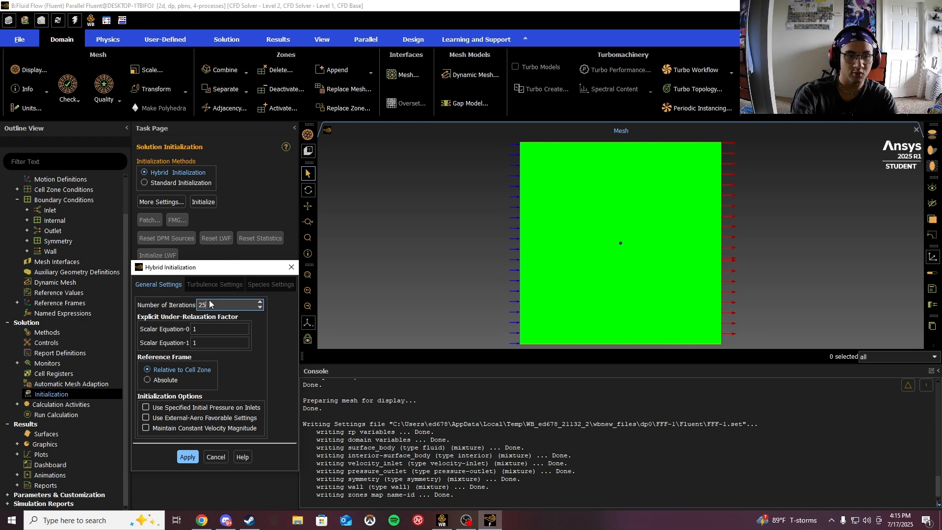
{"action": "left_click", "coordinate": [199, 456]}
{"action": "left_click", "coordinate": [216, 457]}
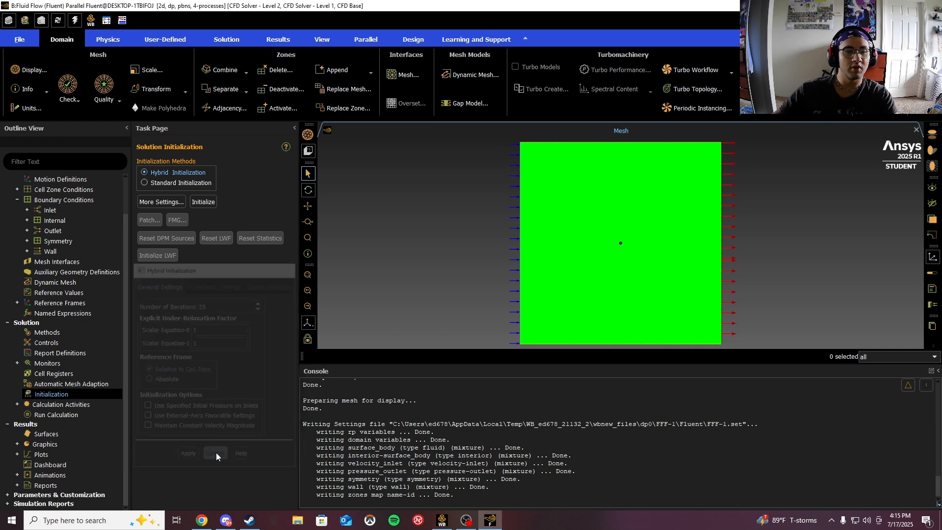
{"action": "left_click", "coordinate": [204, 203]}
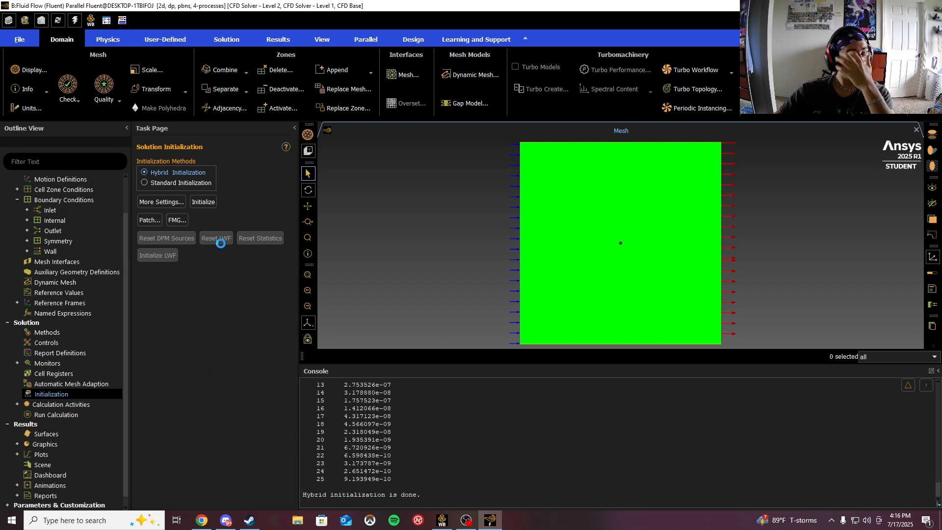
- Set the calculation's number of iterations to 500
{"action": "left_click", "coordinate": [76, 416]}
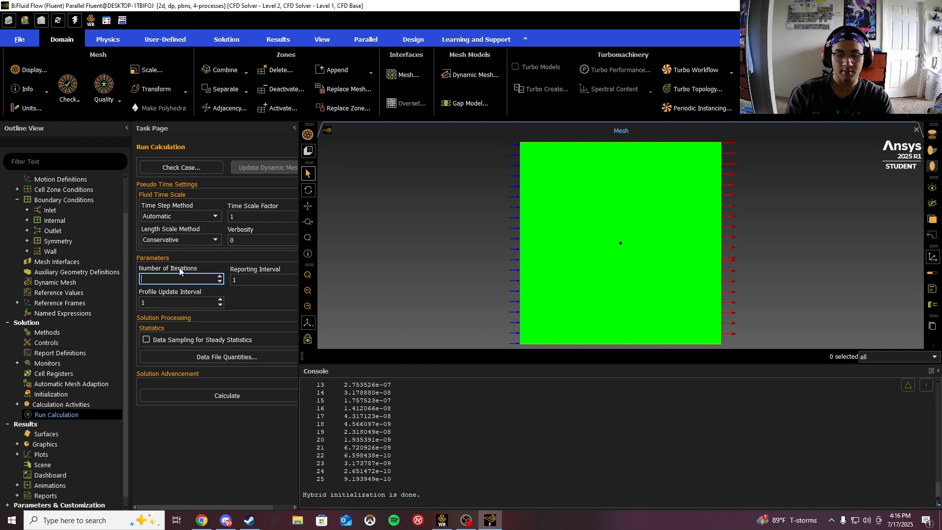
{"action": "type", "text": "500"}
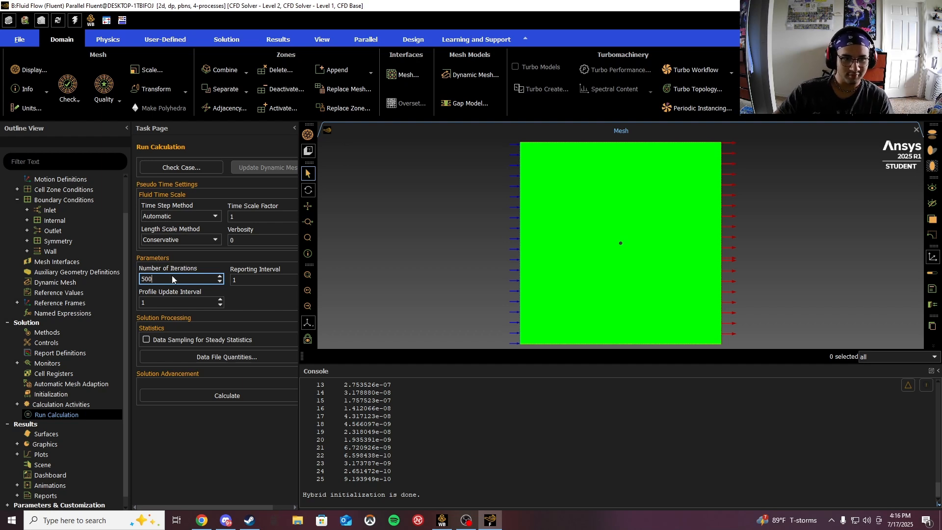
- Run the calculation and acknowledge its completion
{"action": "left_click", "coordinate": [227, 400]}
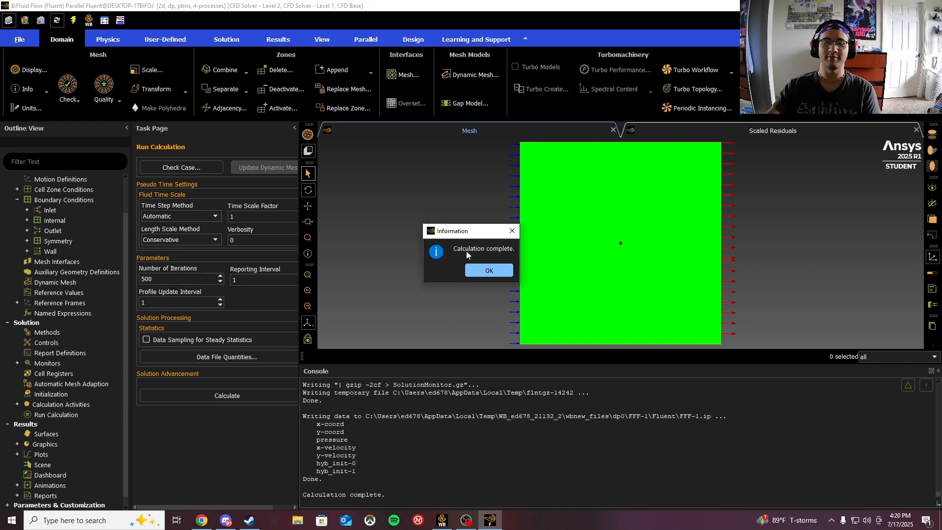
{"action": "left_click", "coordinate": [487, 270]}
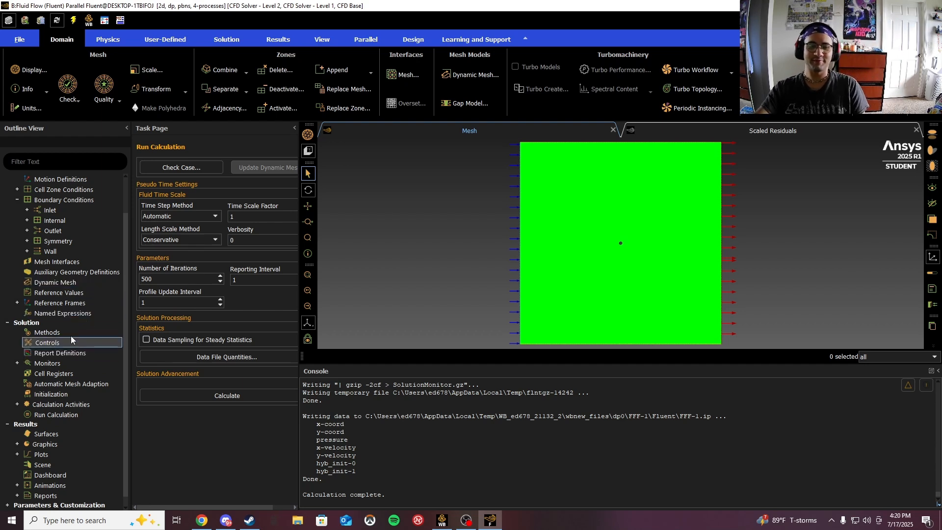
- Display a banded velocity magnitude contour on the interior surface body with node values turned off
{"action": "scroll", "coordinate": [71, 335], "scroll_direction": "down", "scroll_amount": 1}
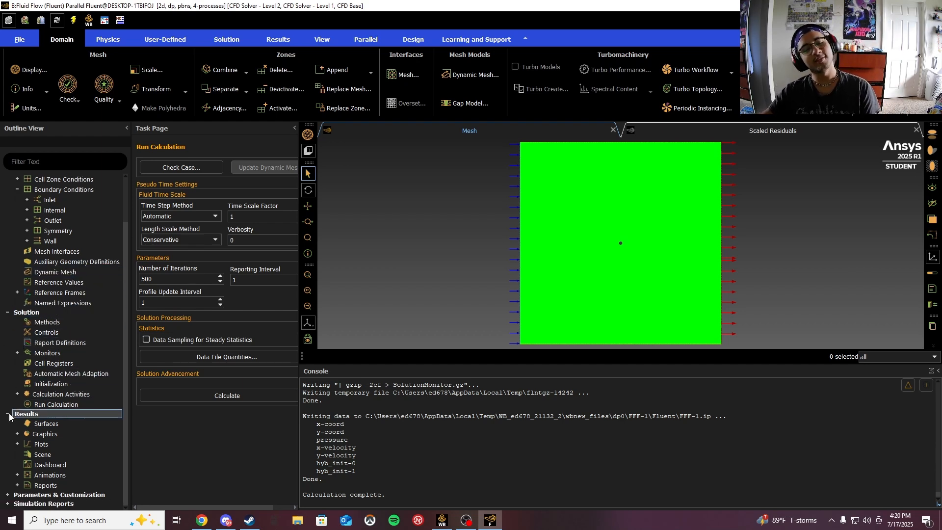
{"action": "left_click", "coordinate": [17, 434]}
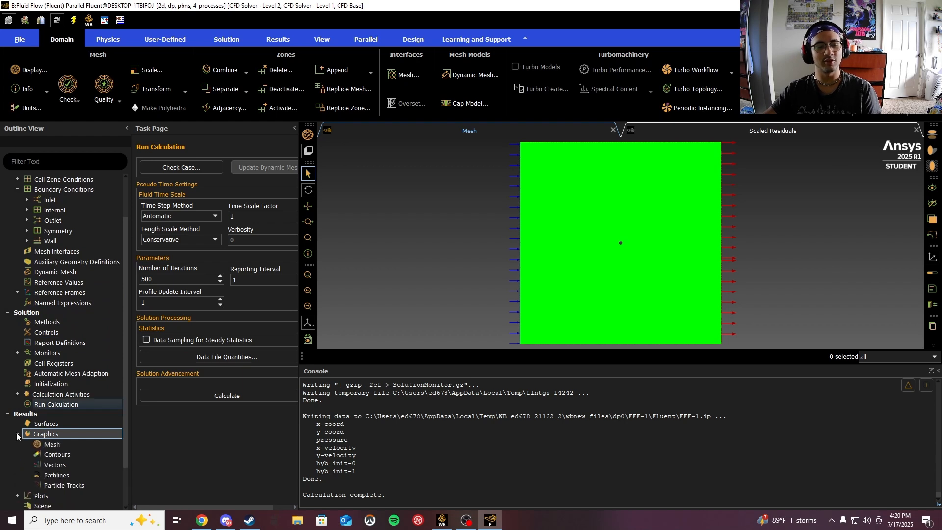
{"action": "double_click", "coordinate": [58, 456]}
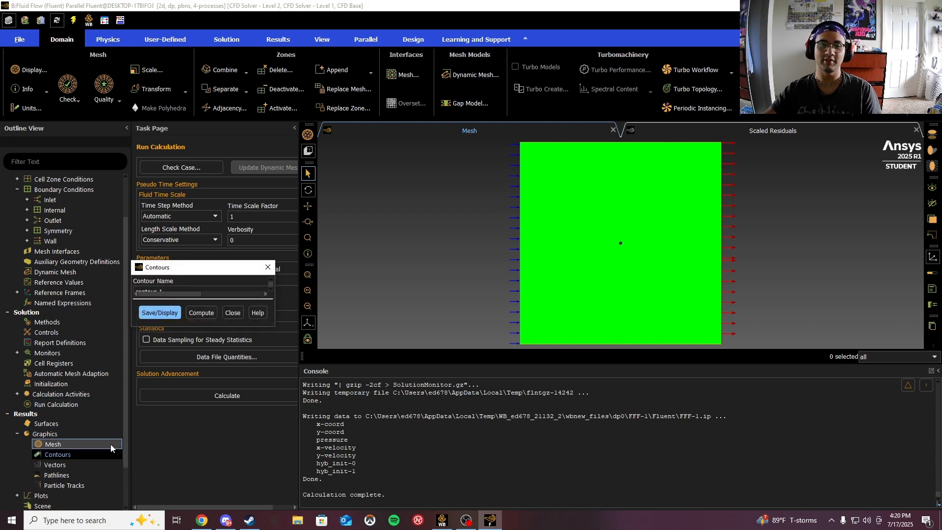
{"action": "left_click", "coordinate": [395, 316]}
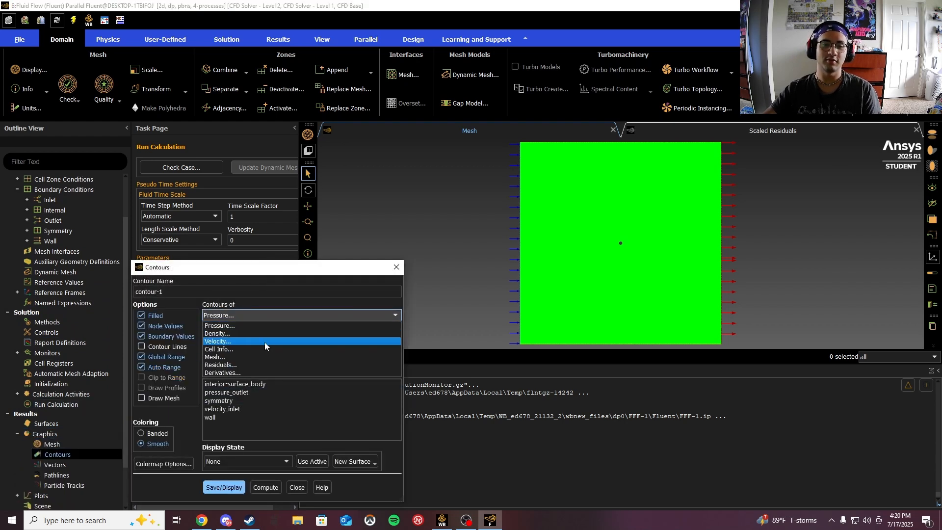
{"action": "left_click", "coordinate": [239, 343]}
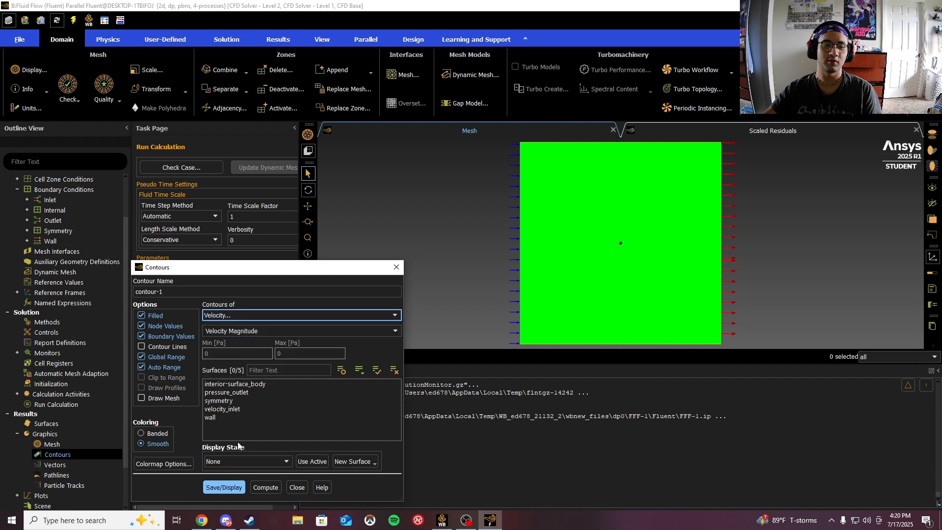
{"action": "left_click", "coordinate": [234, 384]}
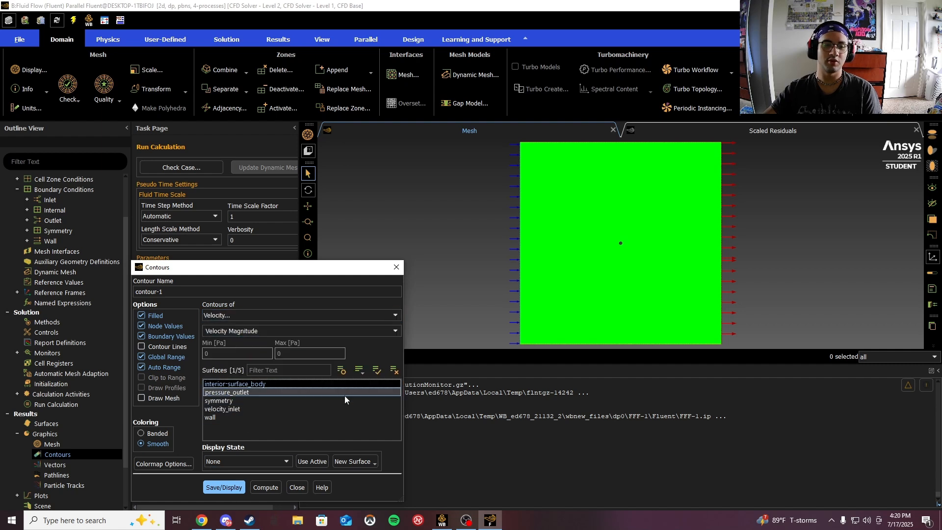
{"action": "left_click", "coordinate": [145, 326]}
{"action": "left_click", "coordinate": [157, 433]}
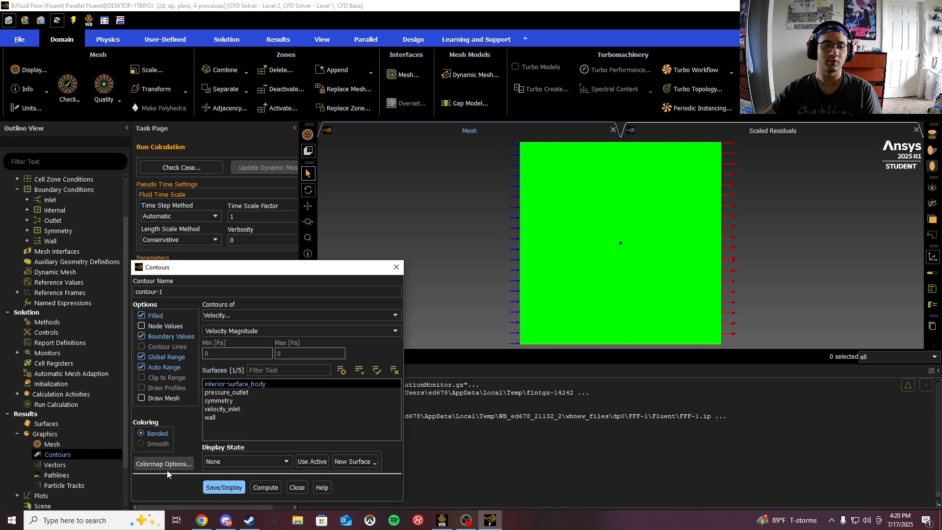
{"action": "left_click", "coordinate": [228, 490]}
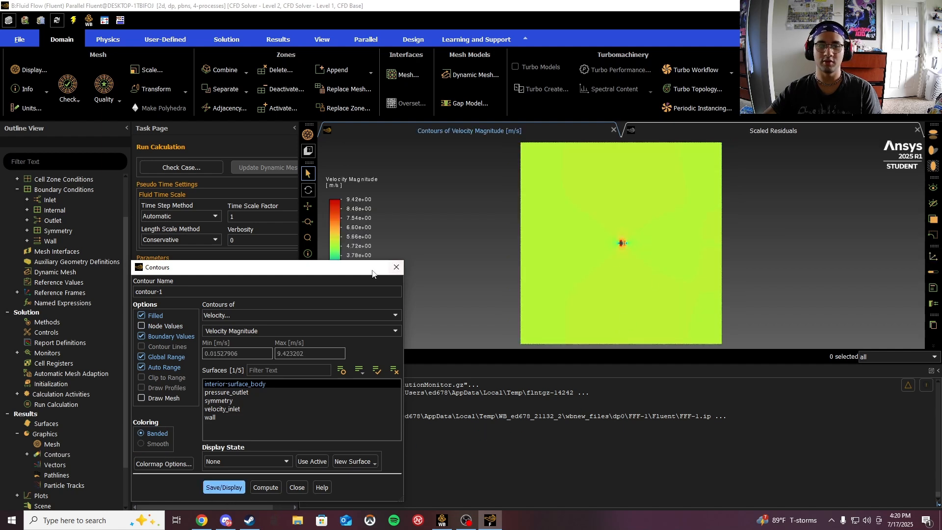
- Zoom in and out to examine the velocity contour around the cylinder
{"action": "left_click_drag", "start_coordinate": [354, 267], "coordinate": [323, 158]}
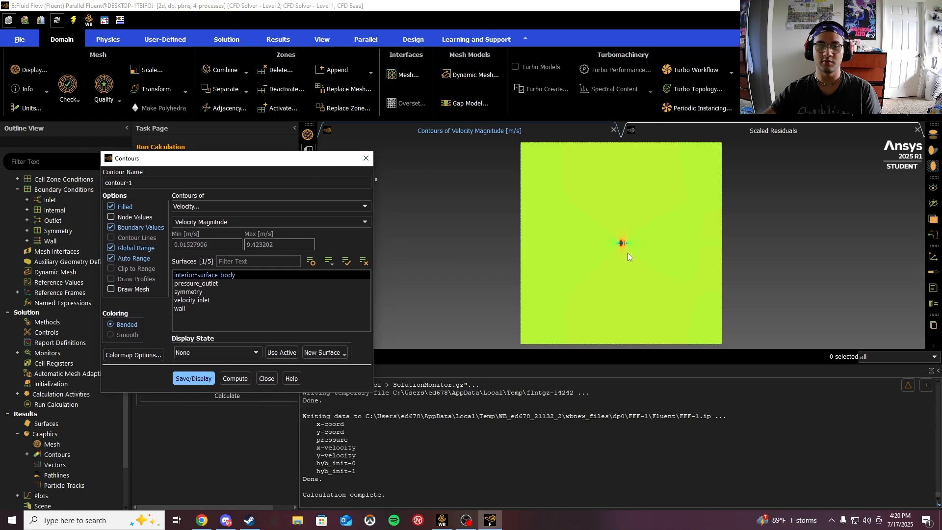
{"action": "scroll", "coordinate": [623, 238], "scroll_direction": "up", "scroll_amount": 5}
{"action": "scroll", "coordinate": [594, 241], "scroll_direction": "up", "scroll_amount": 5}
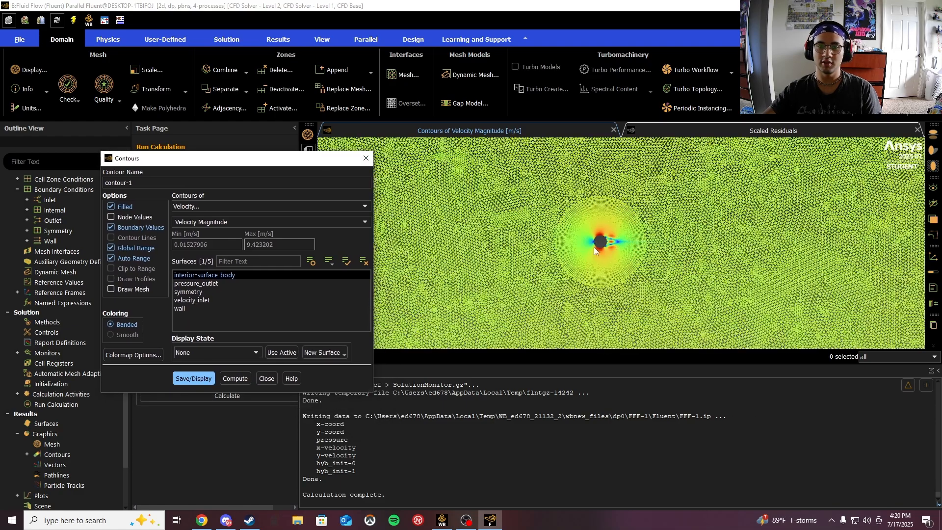
{"action": "scroll", "coordinate": [569, 246], "scroll_direction": "down", "scroll_amount": 3}
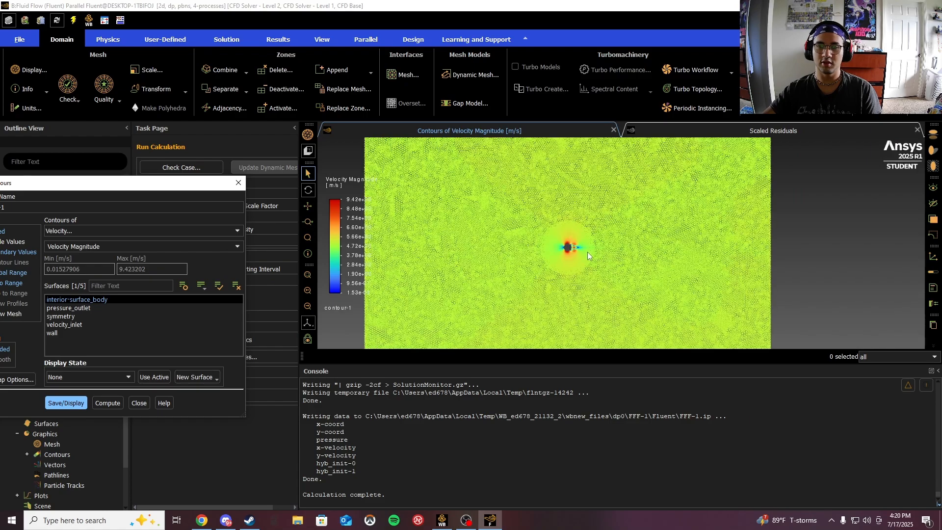
{"action": "scroll", "coordinate": [552, 252], "scroll_direction": "down", "scroll_amount": 5}
{"action": "scroll", "coordinate": [514, 253], "scroll_direction": "up", "scroll_amount": 5}
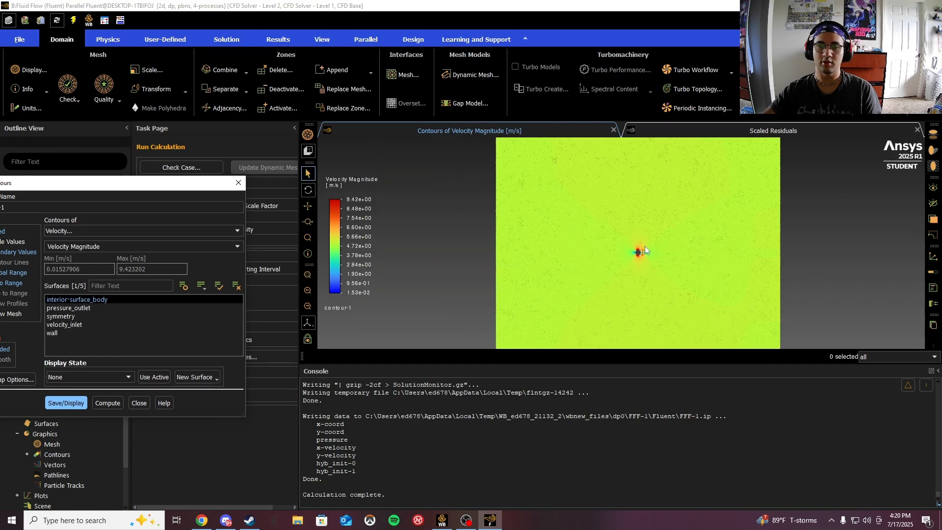
{"action": "scroll", "coordinate": [645, 246], "scroll_direction": "down", "scroll_amount": 2}
{"action": "scroll", "coordinate": [637, 255], "scroll_direction": "up", "scroll_amount": 5}
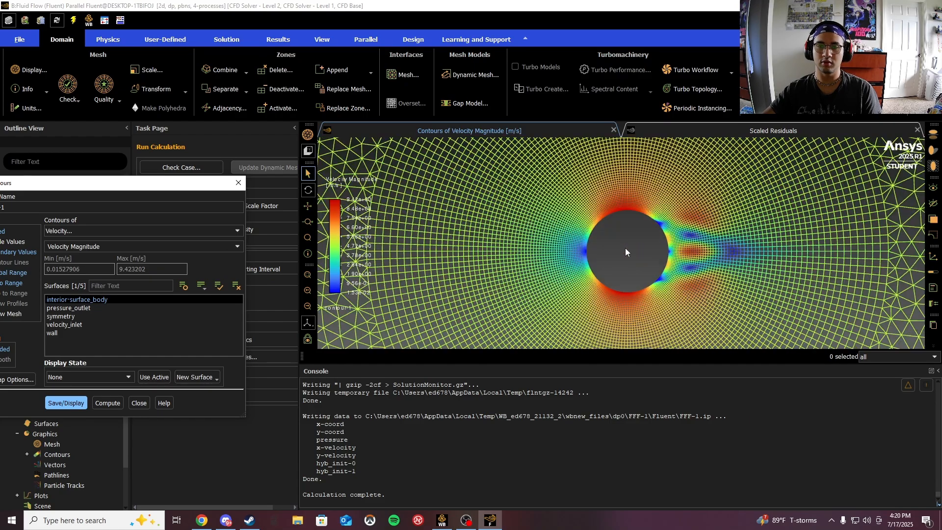
{"action": "scroll", "coordinate": [625, 250], "scroll_direction": "up", "scroll_amount": 2}
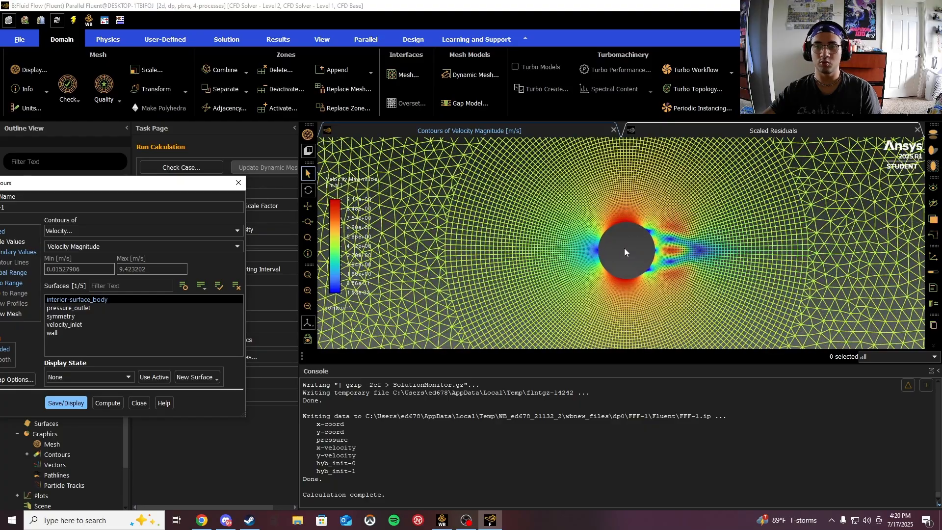
{"action": "scroll", "coordinate": [624, 248], "scroll_direction": "down", "scroll_amount": 2}
{"action": "scroll", "coordinate": [624, 249], "scroll_direction": "up", "scroll_amount": 3}
{"action": "scroll", "coordinate": [630, 253], "scroll_direction": "down", "scroll_amount": 3}
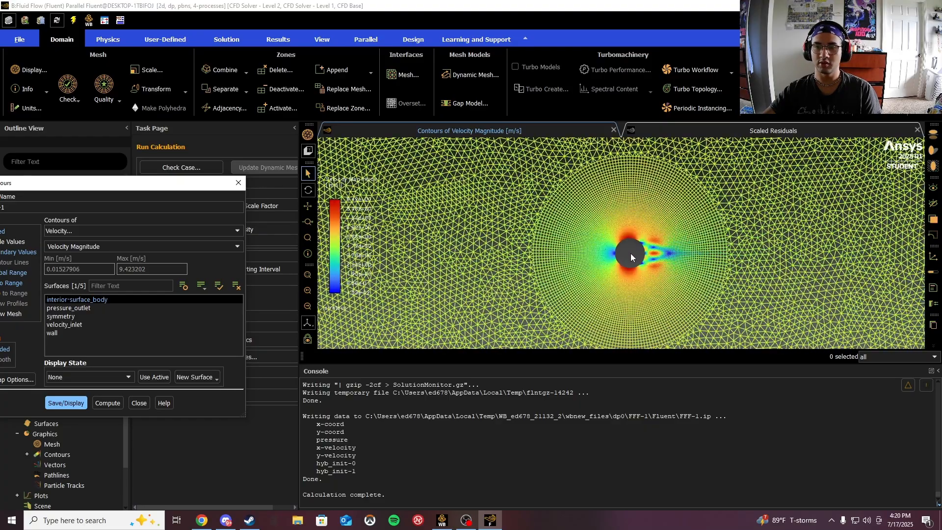
{"action": "scroll", "coordinate": [629, 256], "scroll_direction": "down", "scroll_amount": 6}
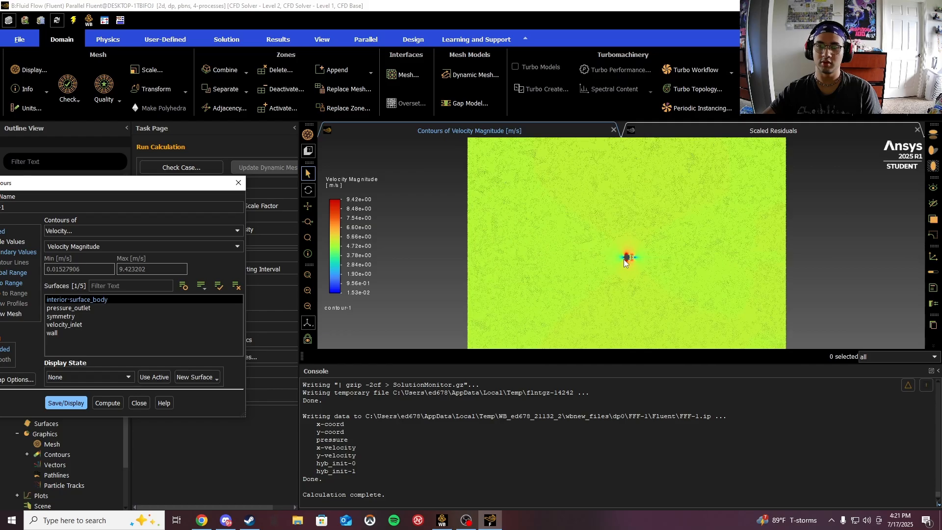
{"action": "scroll", "coordinate": [625, 261], "scroll_direction": "up", "scroll_amount": 6}
{"action": "scroll", "coordinate": [632, 258], "scroll_direction": "down", "scroll_amount": 6}
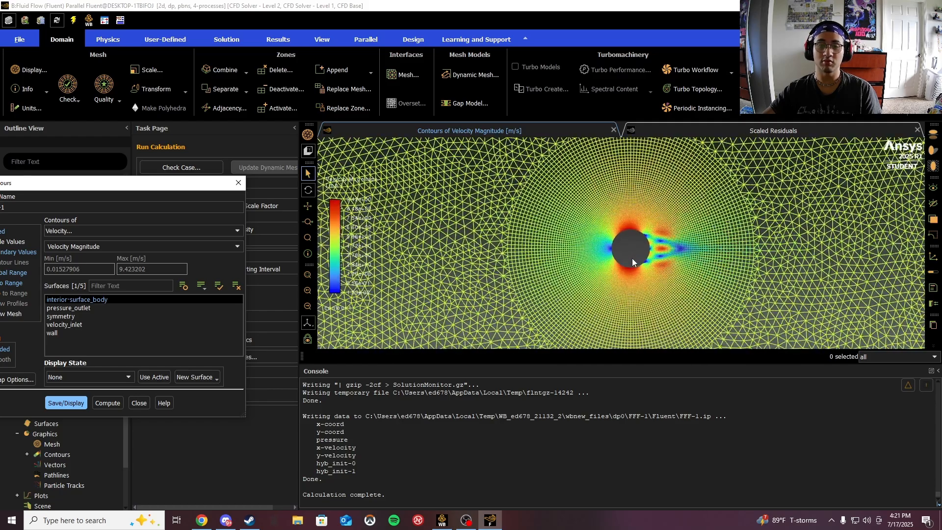
{"action": "scroll", "coordinate": [633, 259], "scroll_direction": "down", "scroll_amount": 5}
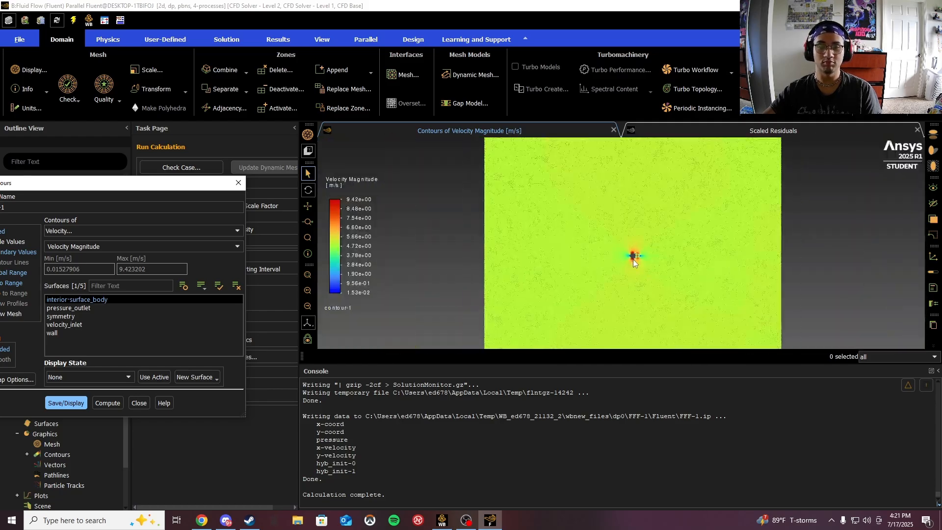
- Switch the contour to pressure and display the static pressure contour
{"action": "left_click_drag", "start_coordinate": [141, 185], "coordinate": [272, 151]}
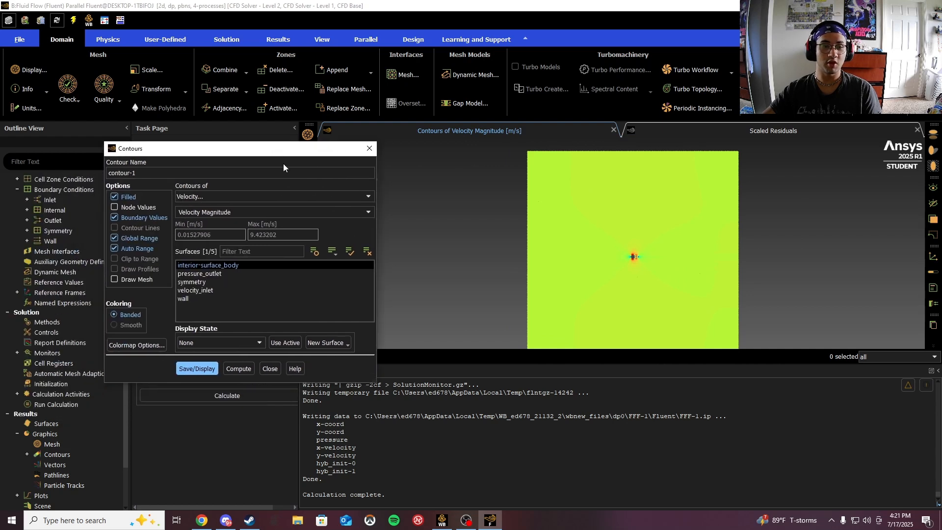
{"action": "left_click", "coordinate": [285, 197]}
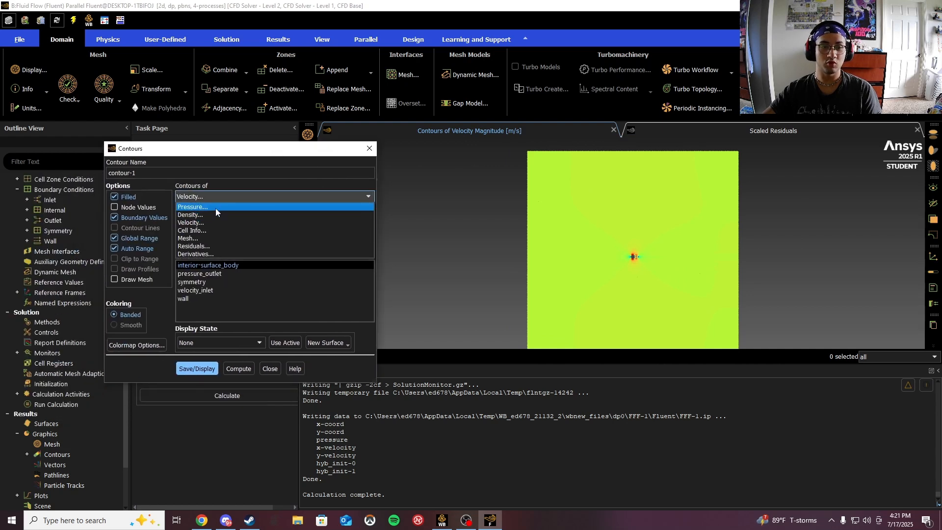
{"action": "left_click", "coordinate": [216, 208]}
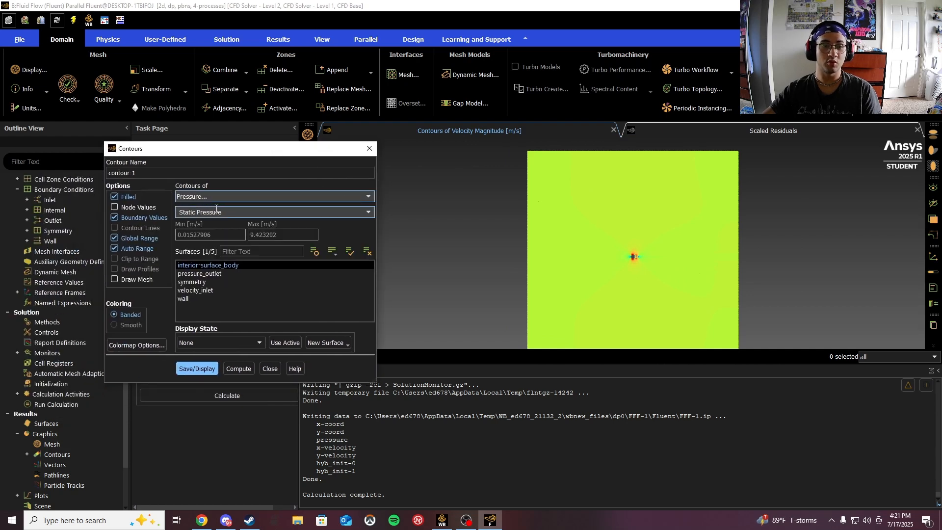
{"action": "left_click", "coordinate": [188, 369]}
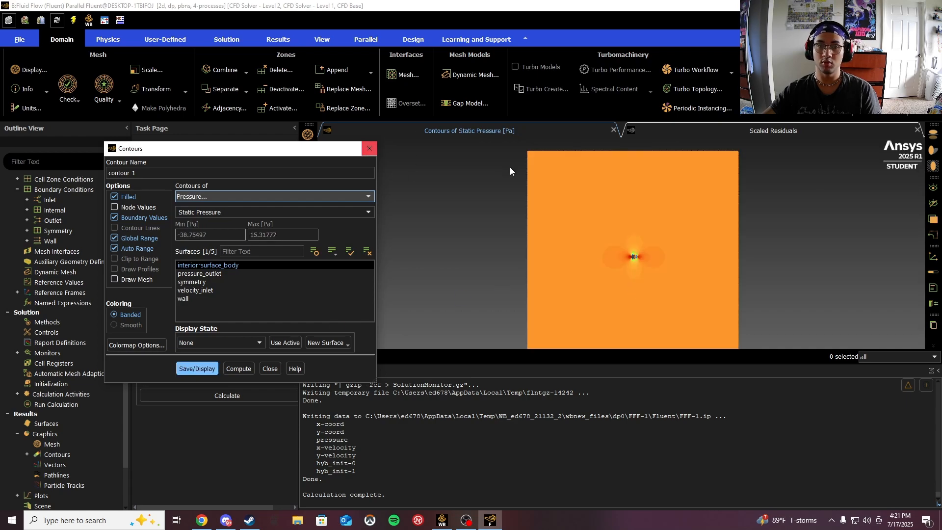
- Zoom around to examine the static pressure contour near the cylinder, then close the contours dialog
{"action": "scroll", "coordinate": [635, 254], "scroll_direction": "up", "scroll_amount": 3}
{"action": "scroll", "coordinate": [635, 256], "scroll_direction": "down", "scroll_amount": 3}
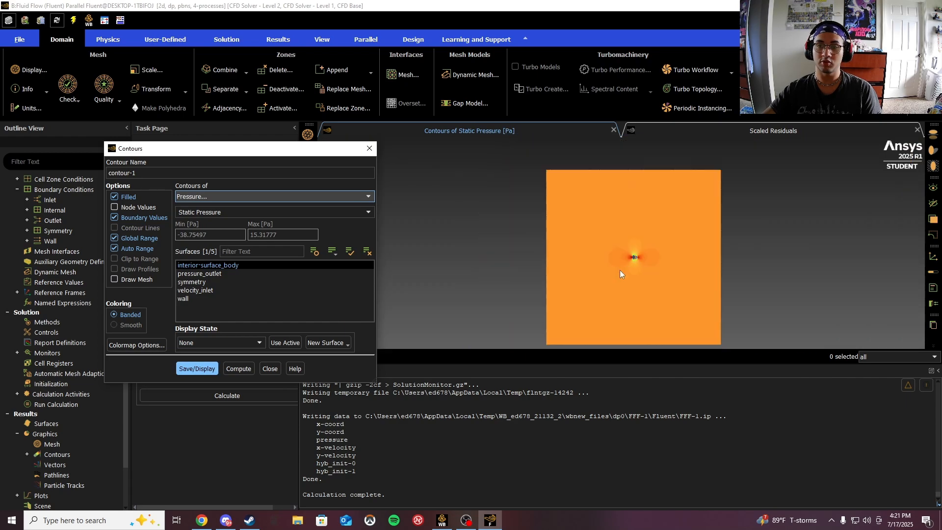
{"action": "scroll", "coordinate": [627, 264], "scroll_direction": "up", "scroll_amount": 2}
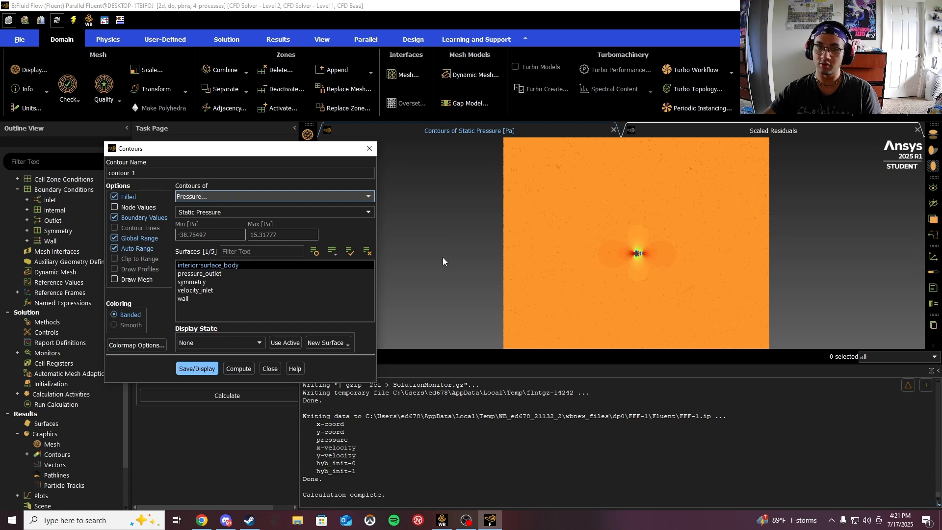
{"action": "left_click_drag", "start_coordinate": [236, 148], "coordinate": [145, 129]}
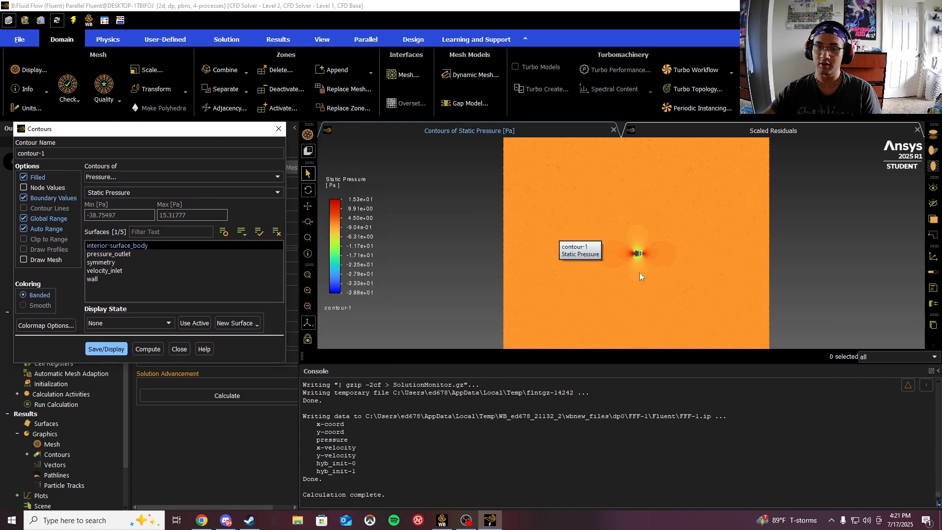
{"action": "scroll", "coordinate": [661, 286], "scroll_direction": "up", "scroll_amount": 1}
{"action": "scroll", "coordinate": [649, 270], "scroll_direction": "down", "scroll_amount": 2}
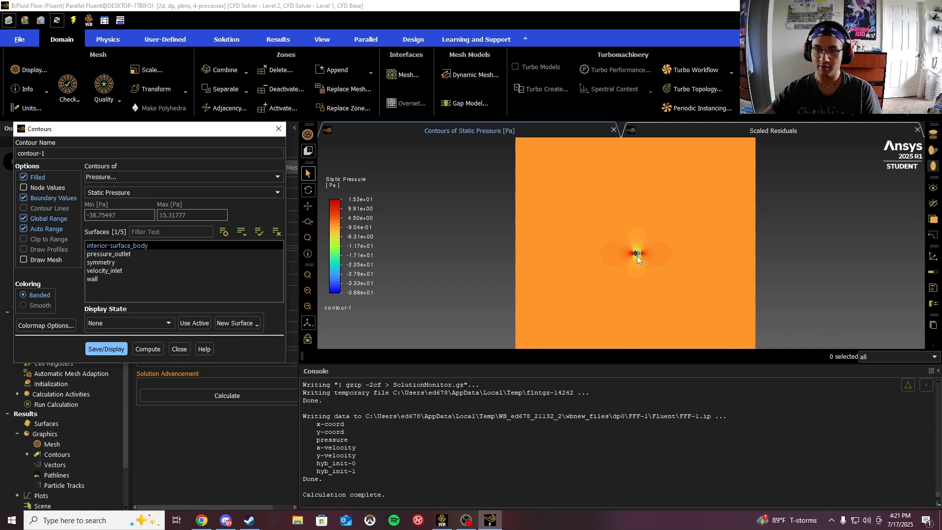
{"action": "scroll", "coordinate": [640, 256], "scroll_direction": "up", "scroll_amount": 8}
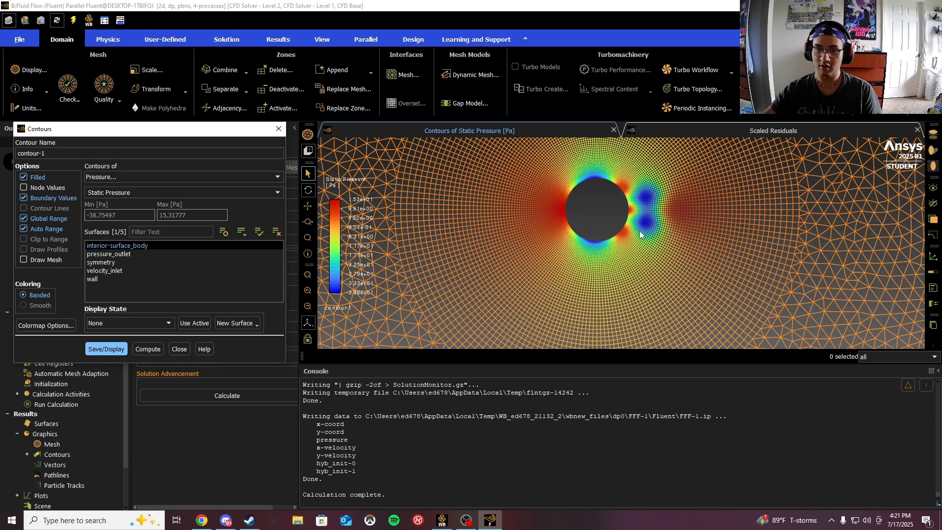
{"action": "scroll", "coordinate": [605, 284], "scroll_direction": "down", "scroll_amount": 10}
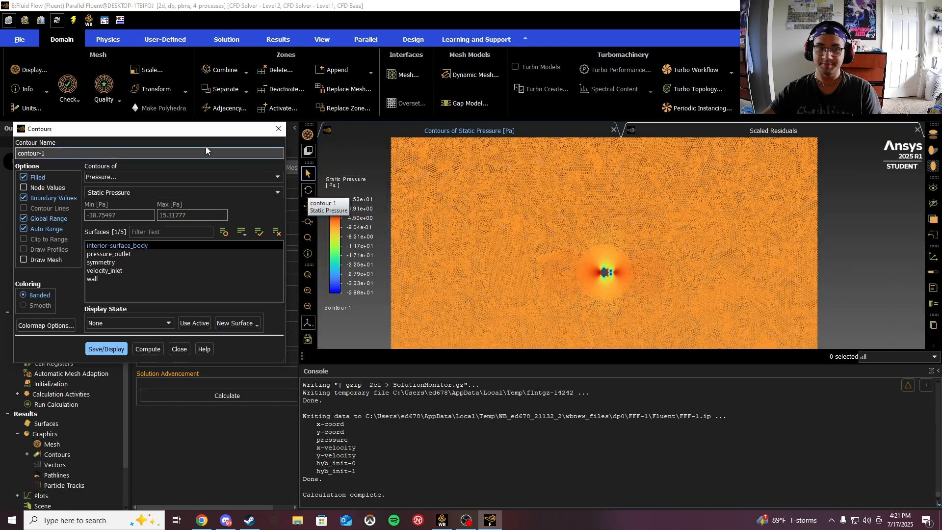
{"action": "left_click_drag", "start_coordinate": [204, 135], "coordinate": [364, 118]}
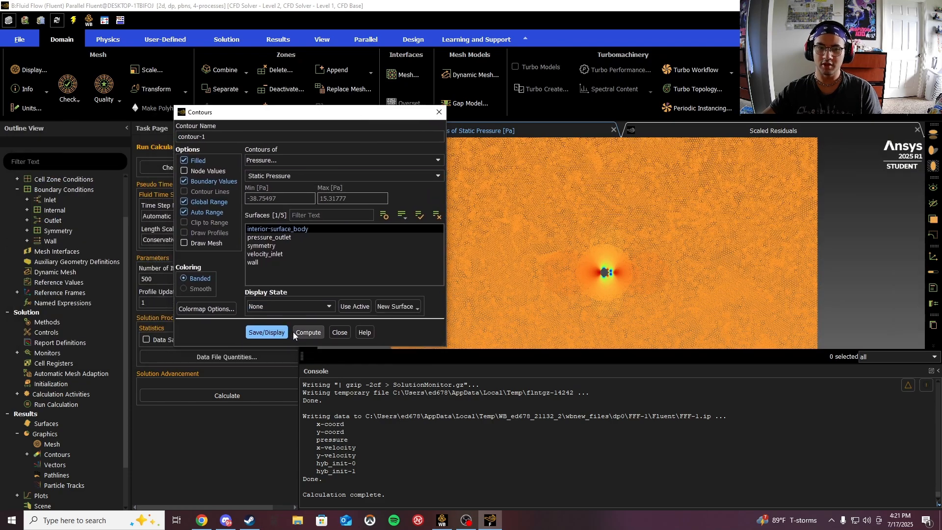
{"action": "left_click", "coordinate": [439, 112]}
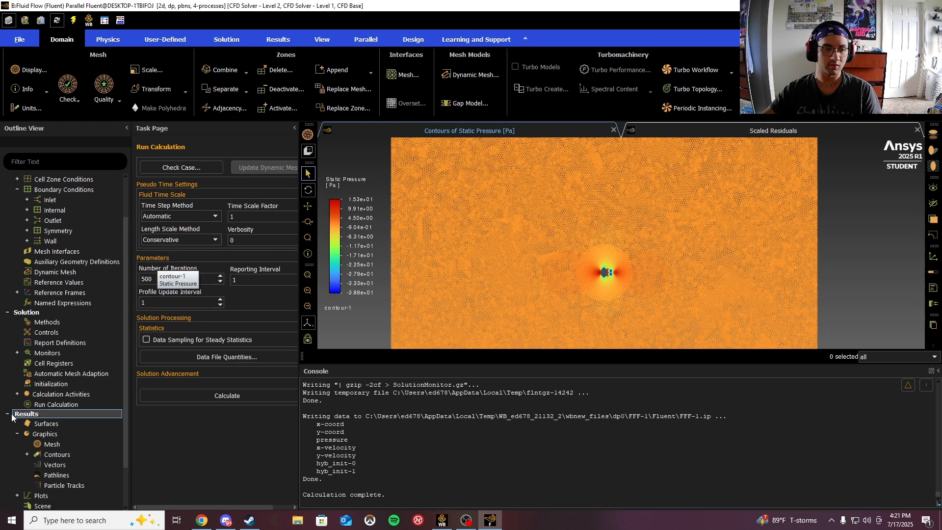
- Display pathlines released from the velocity inlet, colored by velocity magnitude
{"action": "scroll", "coordinate": [44, 461], "scroll_direction": "down", "scroll_amount": 1}
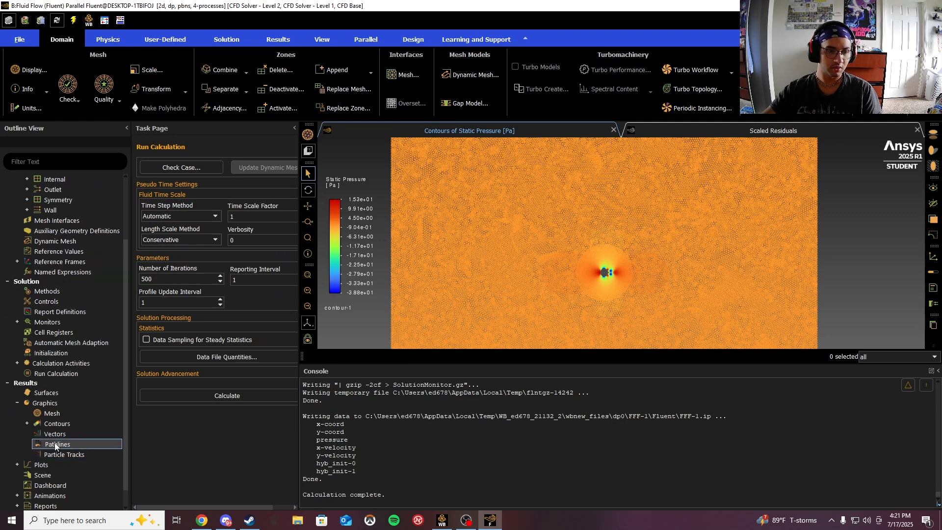
{"action": "double_click", "coordinate": [56, 445]}
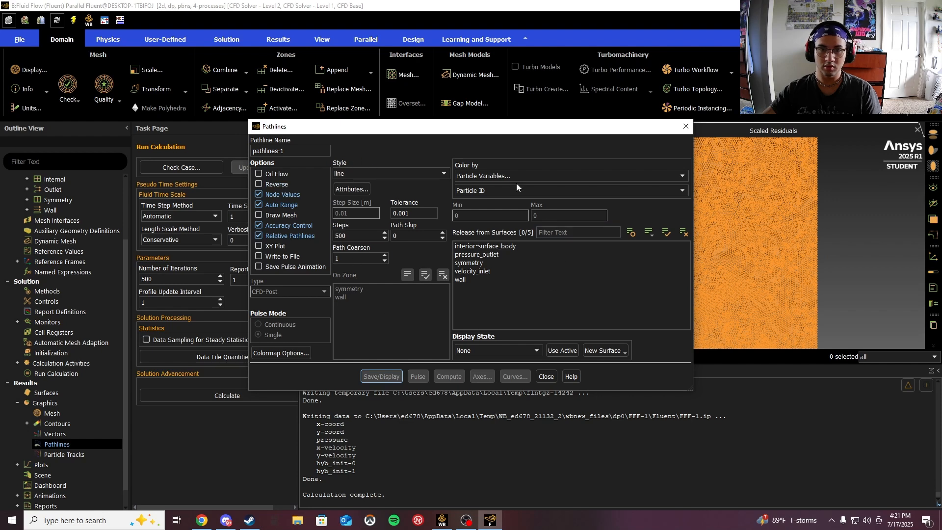
{"action": "left_click", "coordinate": [481, 275]}
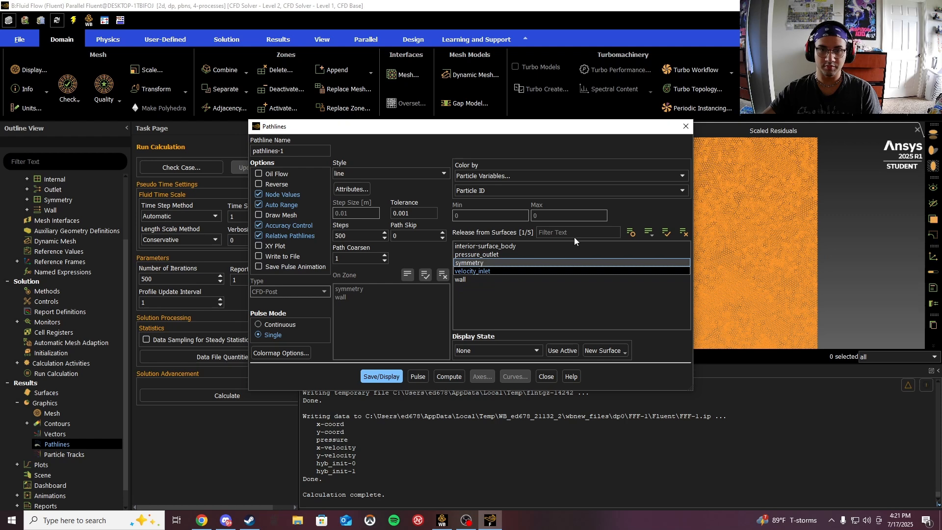
{"action": "left_click", "coordinate": [682, 175]}
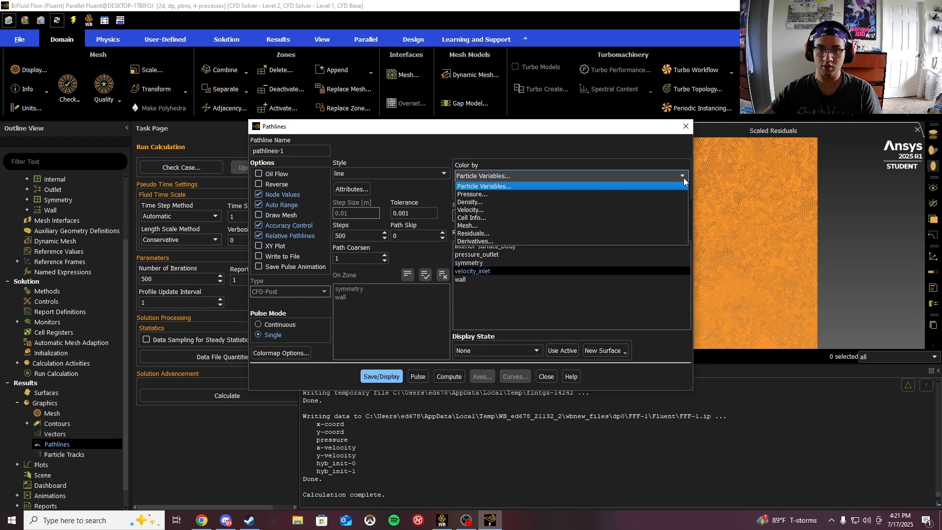
{"action": "left_click", "coordinate": [483, 214]}
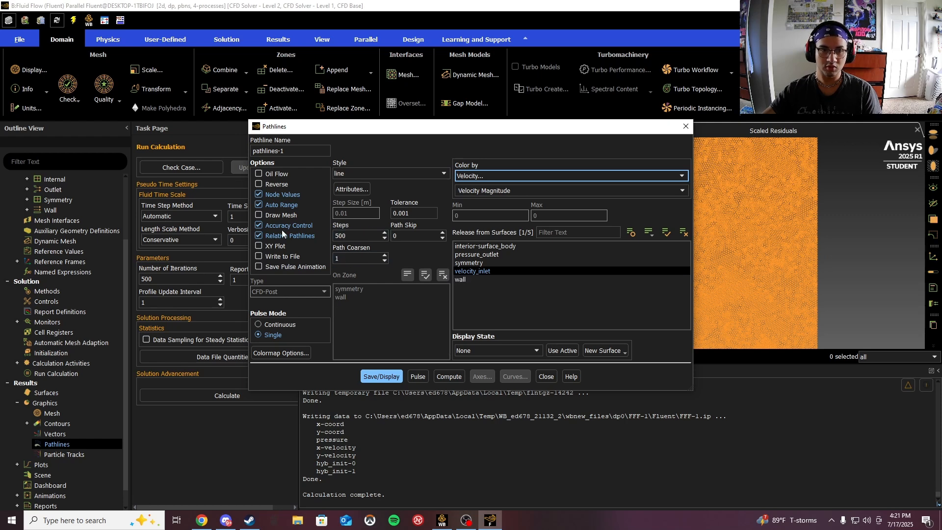
{"action": "left_click", "coordinate": [374, 376]}
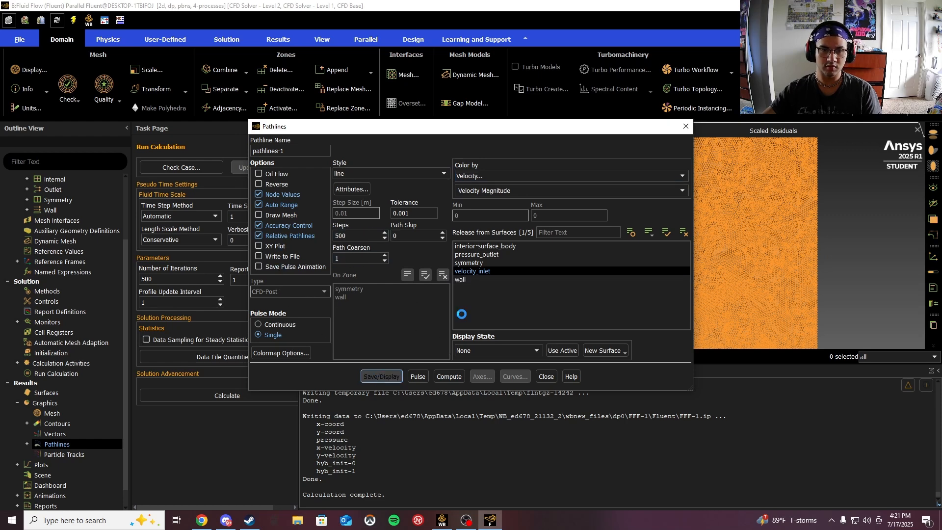
{"action": "left_click_drag", "start_coordinate": [641, 129], "coordinate": [398, 134]}
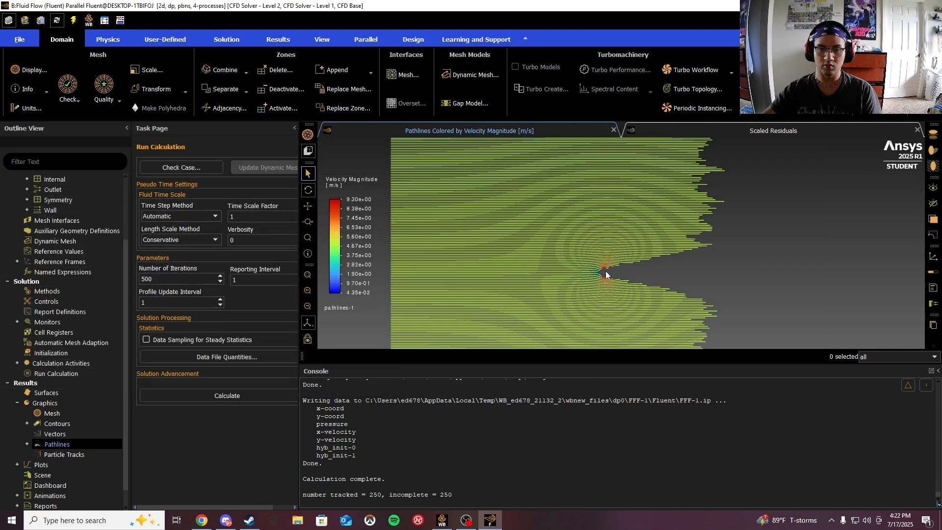
- Zoom in and out to examine the velocity-colored pathlines around the cylinder
{"action": "scroll", "coordinate": [606, 274], "scroll_direction": "down", "scroll_amount": 5}
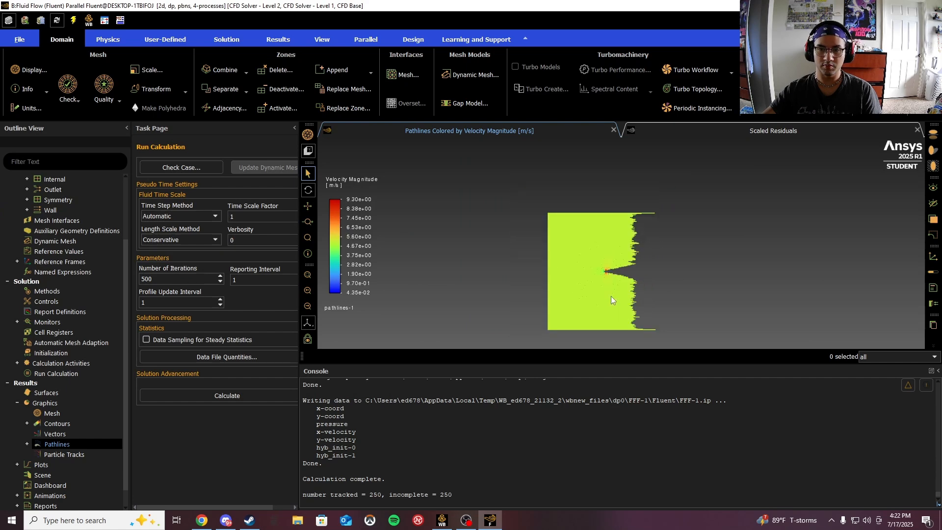
{"action": "scroll", "coordinate": [608, 287], "scroll_direction": "up", "scroll_amount": 5}
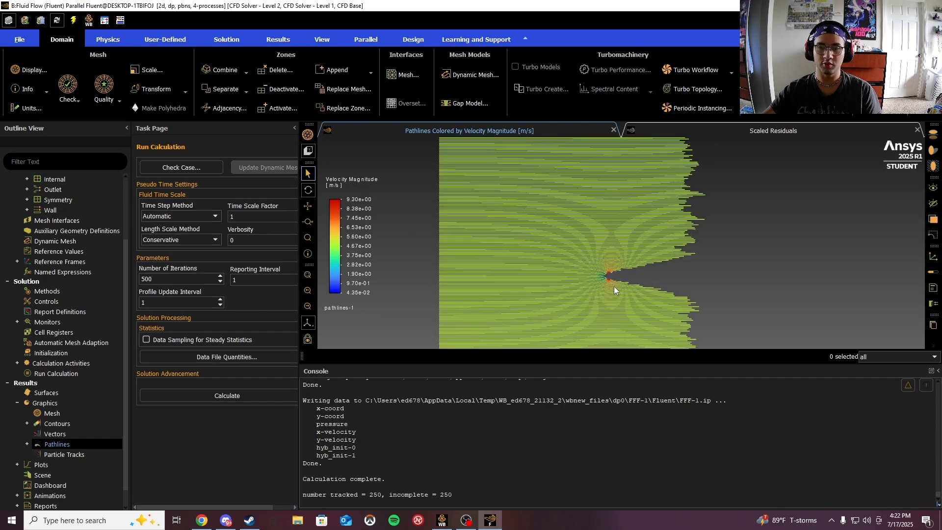
{"action": "scroll", "coordinate": [610, 277], "scroll_direction": "up", "scroll_amount": 3}
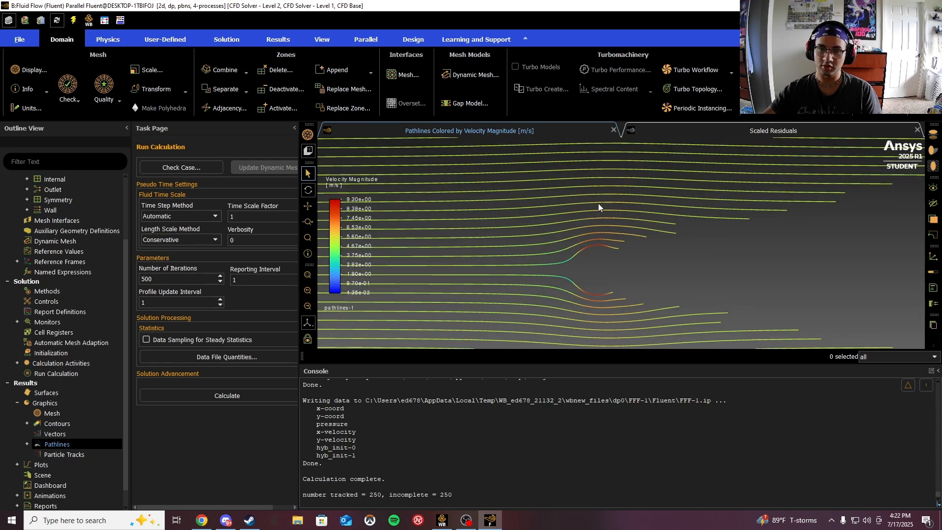
{"action": "scroll", "coordinate": [602, 149], "scroll_direction": "up", "scroll_amount": 3}
{"action": "scroll", "coordinate": [608, 217], "scroll_direction": "down", "scroll_amount": 3}
{"action": "scroll", "coordinate": [597, 284], "scroll_direction": "up", "scroll_amount": 3}
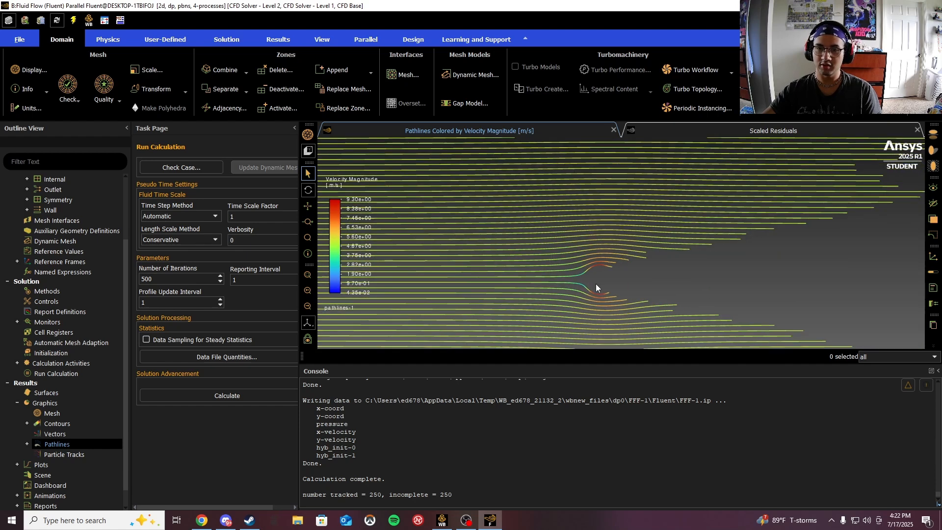
{"action": "scroll", "coordinate": [603, 277], "scroll_direction": "up", "scroll_amount": 1}
{"action": "scroll", "coordinate": [602, 273], "scroll_direction": "up", "scroll_amount": 1}
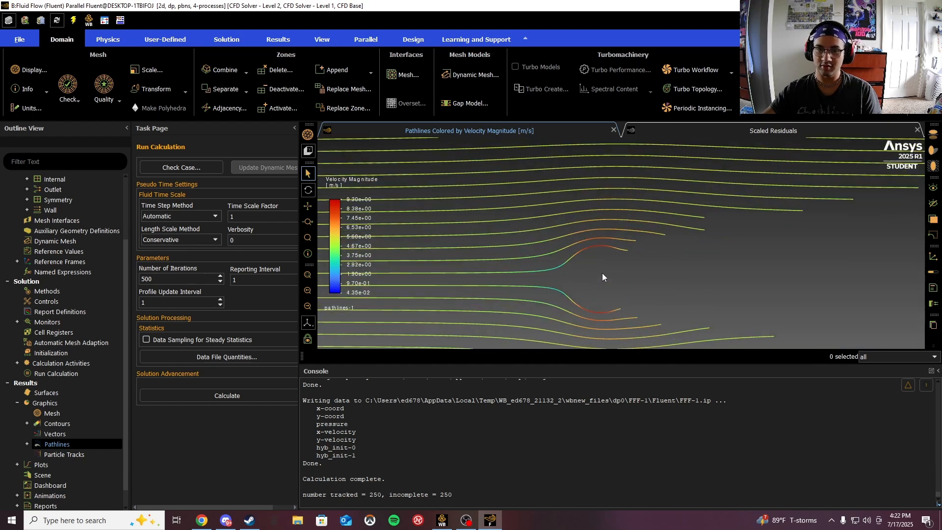
{"action": "scroll", "coordinate": [597, 272], "scroll_direction": "up", "scroll_amount": 2}
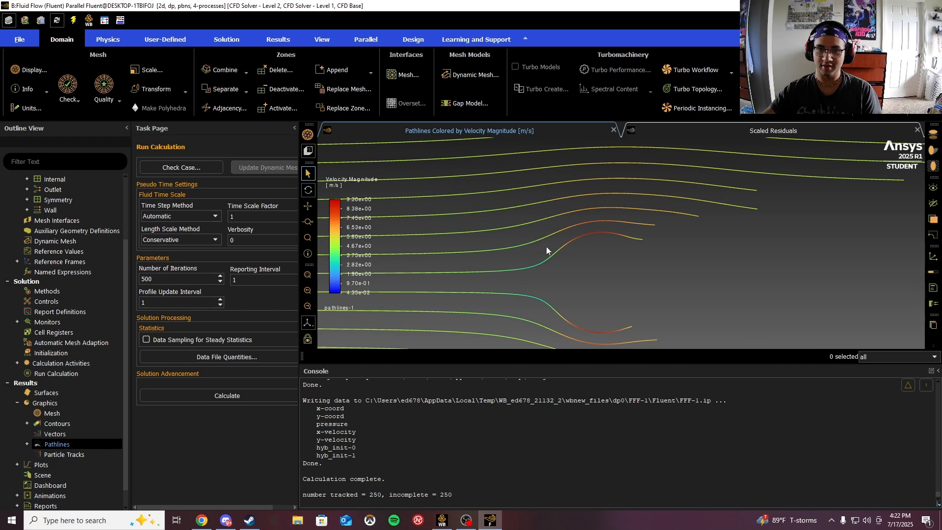
{"action": "scroll", "coordinate": [597, 291], "scroll_direction": "down", "scroll_amount": 5}
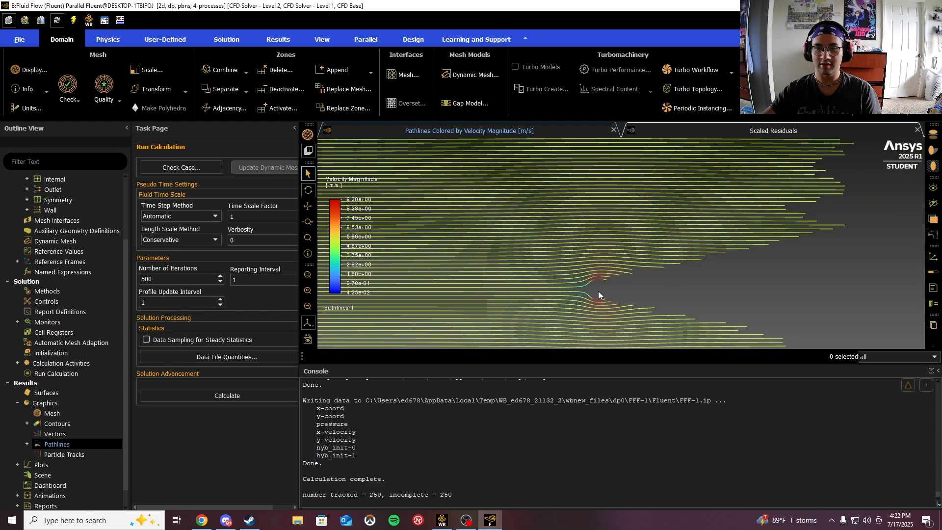
{"action": "scroll", "coordinate": [599, 289], "scroll_direction": "down", "scroll_amount": 6}
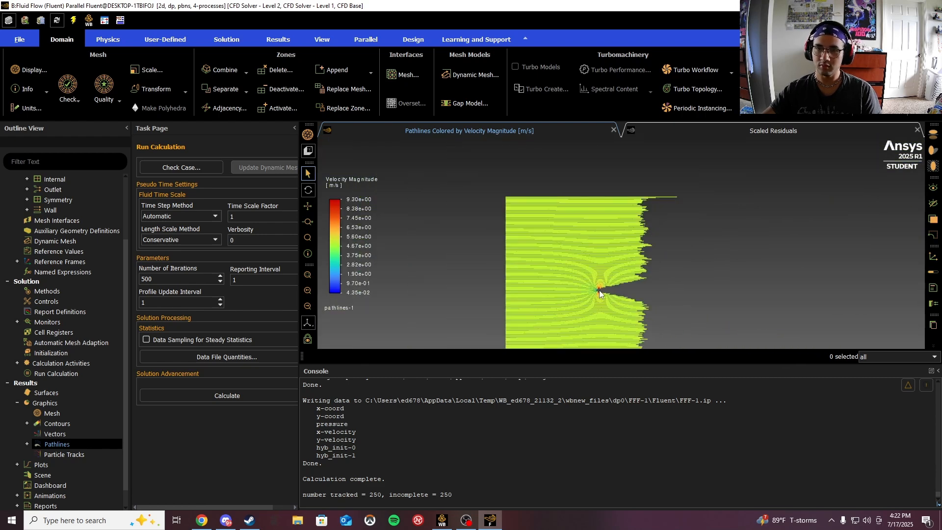
{"action": "scroll", "coordinate": [600, 290], "scroll_direction": "up", "scroll_amount": 8}
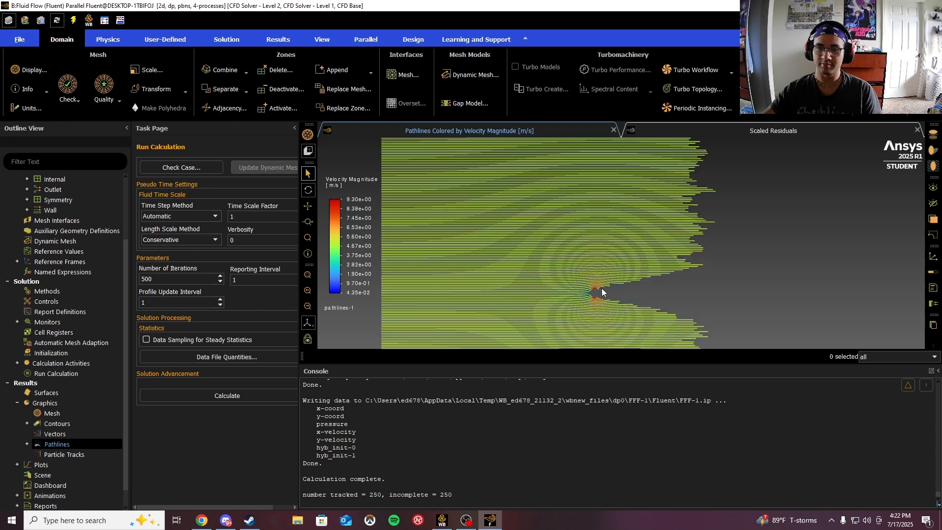
{"action": "scroll", "coordinate": [575, 278], "scroll_direction": "up", "scroll_amount": 3}
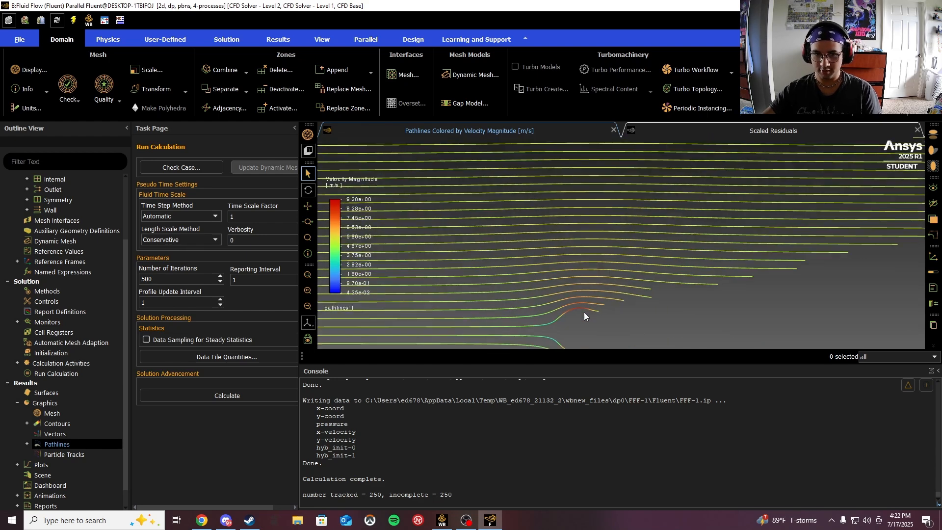
{"action": "scroll", "coordinate": [585, 257], "scroll_direction": "down", "scroll_amount": 10}
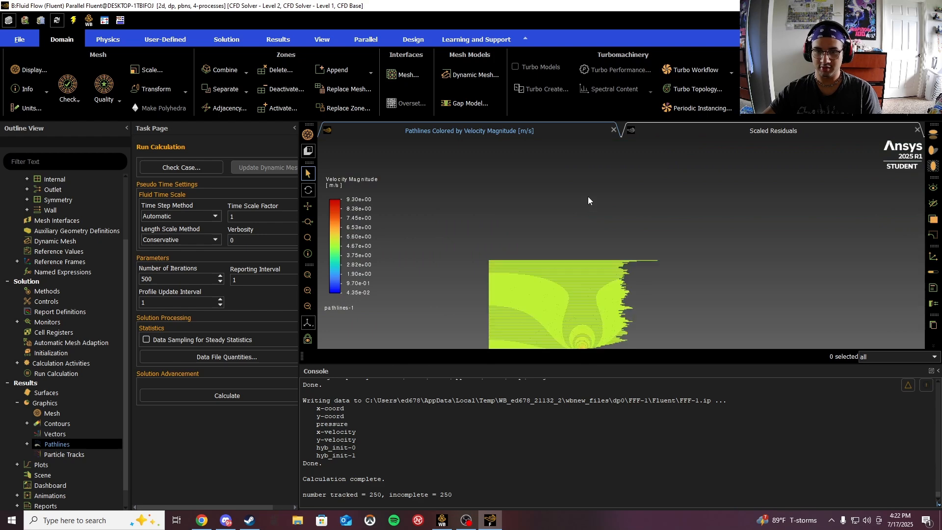
{"action": "scroll", "coordinate": [578, 322], "scroll_direction": "up", "scroll_amount": 3}
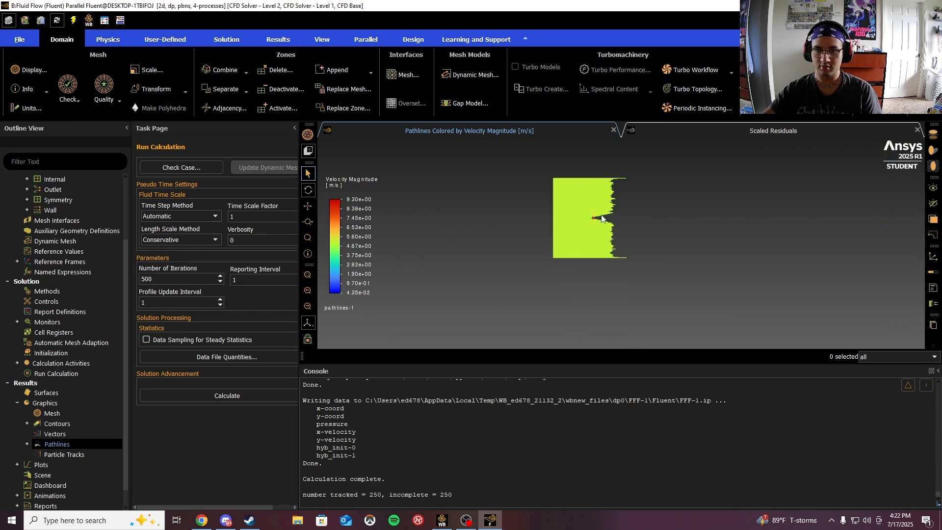
{"action": "scroll", "coordinate": [602, 218], "scroll_direction": "up", "scroll_amount": 5}
{"action": "scroll", "coordinate": [591, 208], "scroll_direction": "up", "scroll_amount": 3}
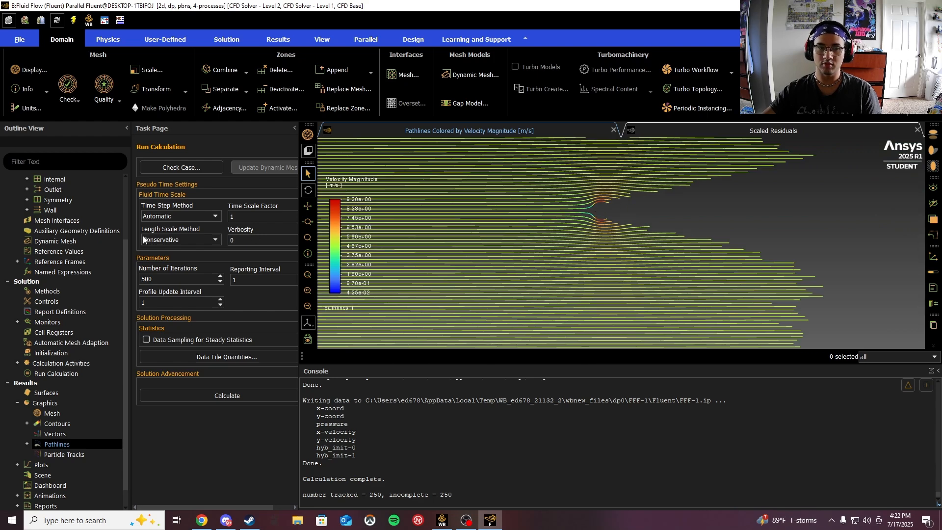
{"action": "scroll", "coordinate": [54, 456], "scroll_direction": "down", "scroll_amount": 1}
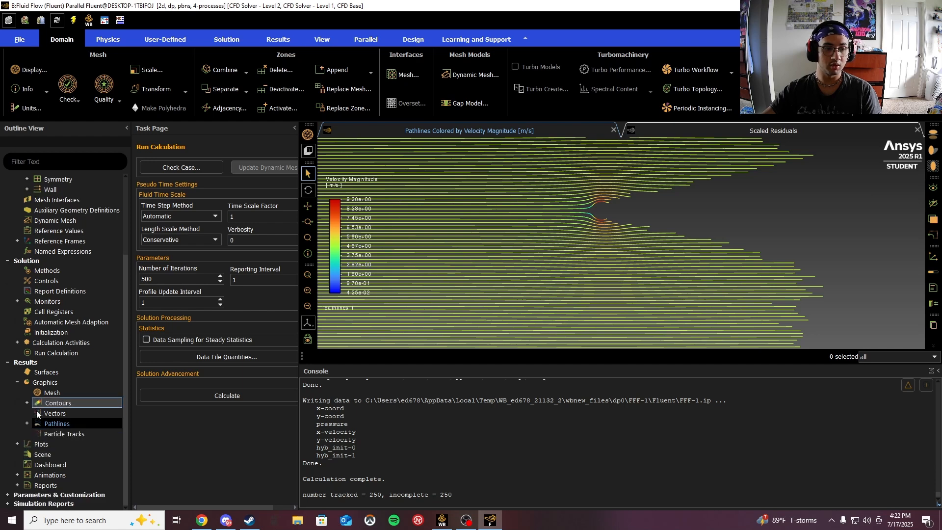
- Open a new solution XY plot and enable writing the plot to file
{"action": "left_click", "coordinate": [17, 444]}
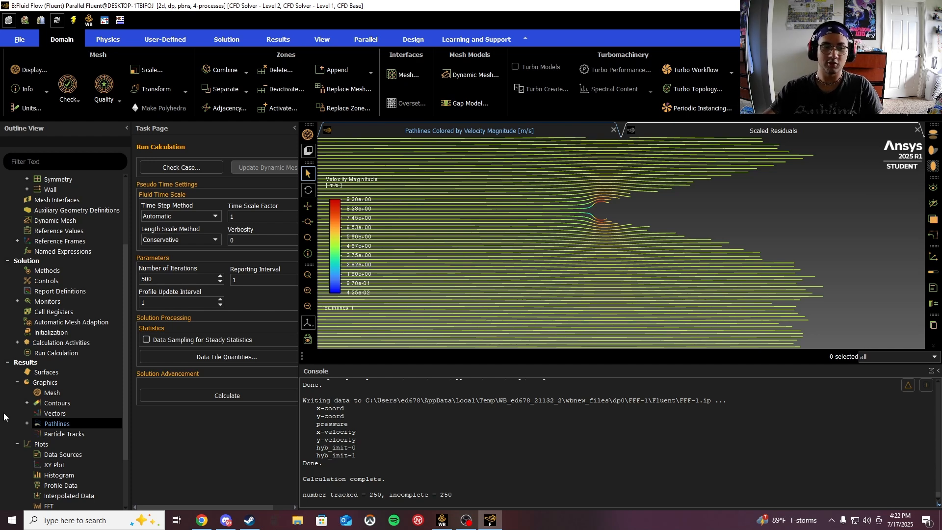
{"action": "left_click", "coordinate": [61, 465]}
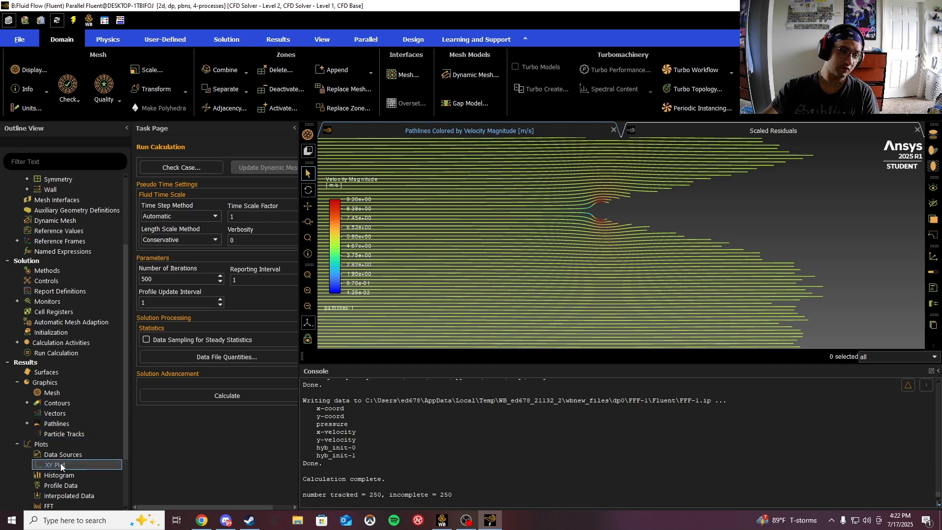
{"action": "double_click", "coordinate": [61, 465]}
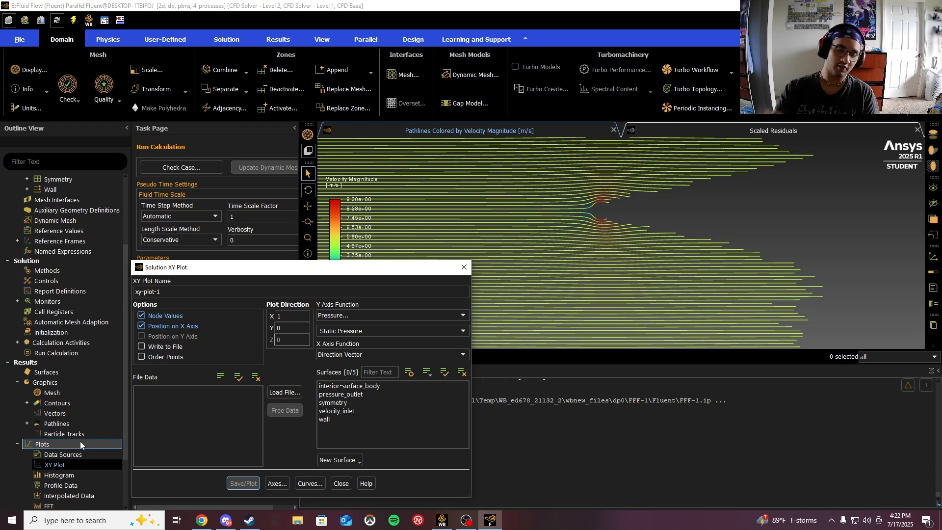
{"action": "left_click", "coordinate": [155, 348]}
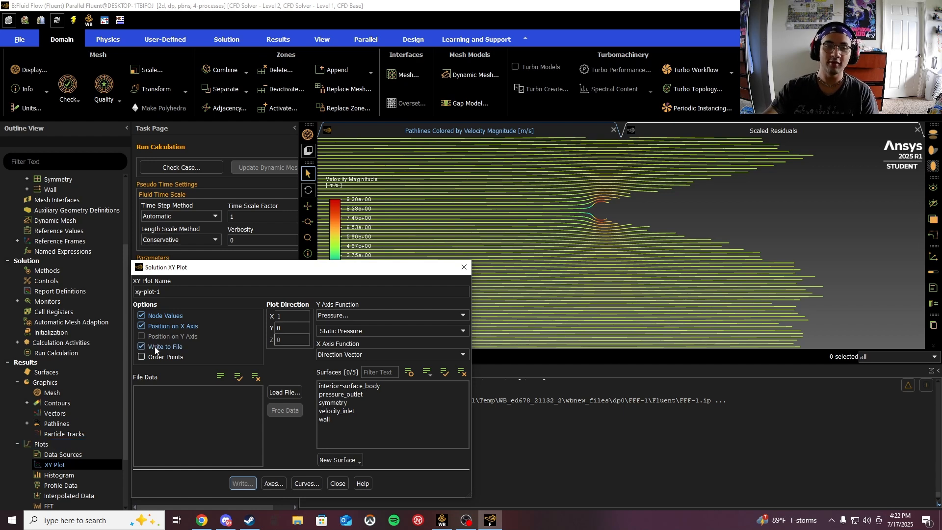
- Set the XY plot to velocity magnitude versus curve length on the wall surface
{"action": "left_click", "coordinate": [463, 315]}
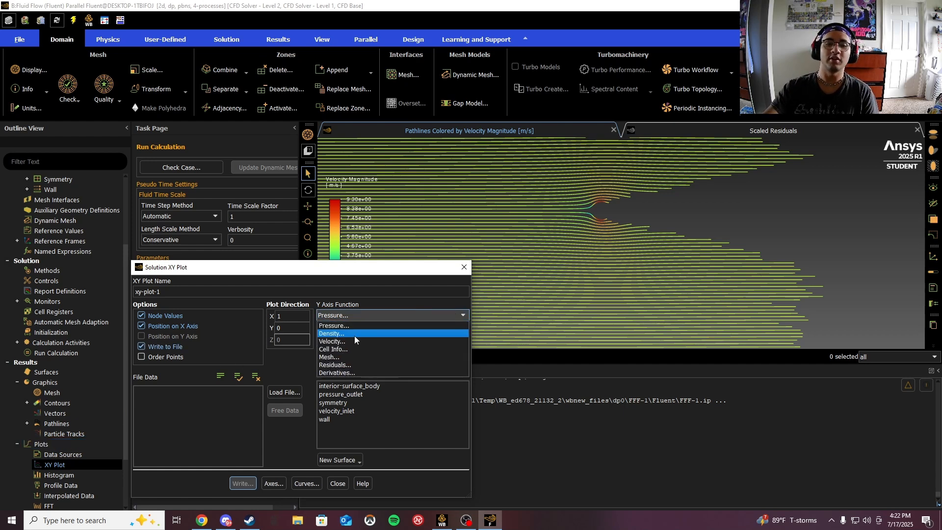
{"action": "left_click", "coordinate": [339, 341]}
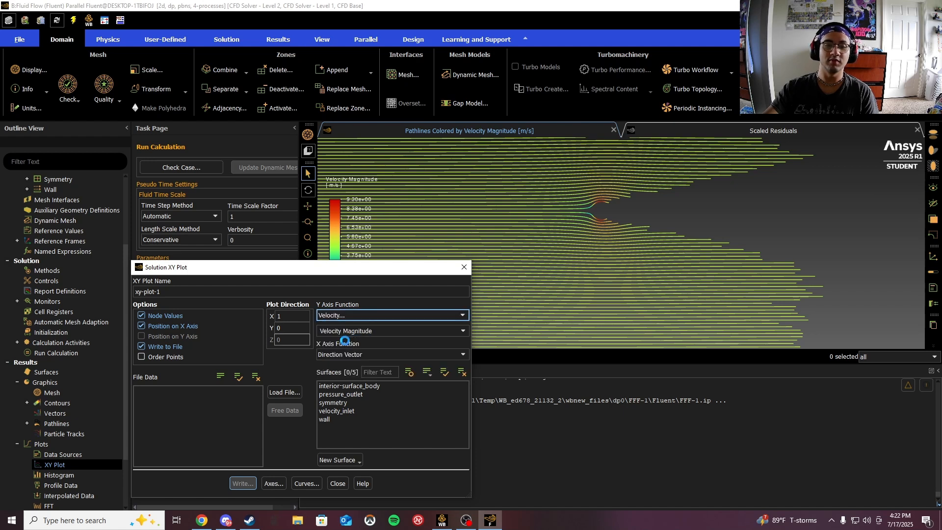
{"action": "left_click", "coordinate": [455, 356]}
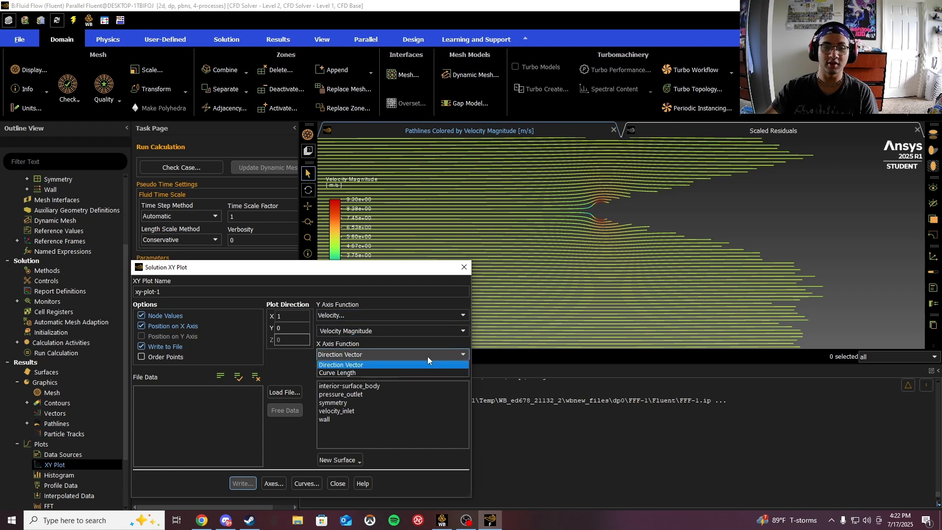
{"action": "left_click", "coordinate": [343, 369]}
{"action": "left_click", "coordinate": [319, 420]}
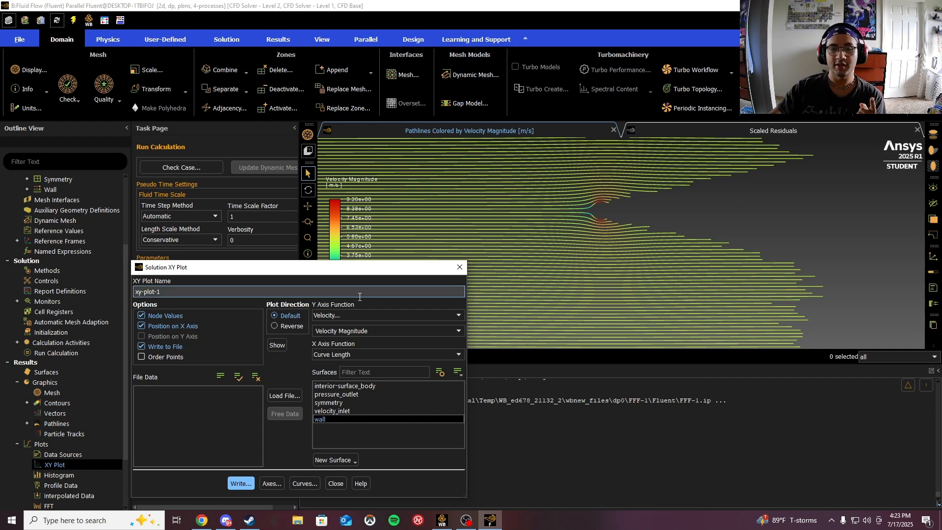
- Change the XY plot's Y-axis function to Pressure Coefficient and close the XY plot dialog
{"action": "left_click", "coordinate": [458, 314]}
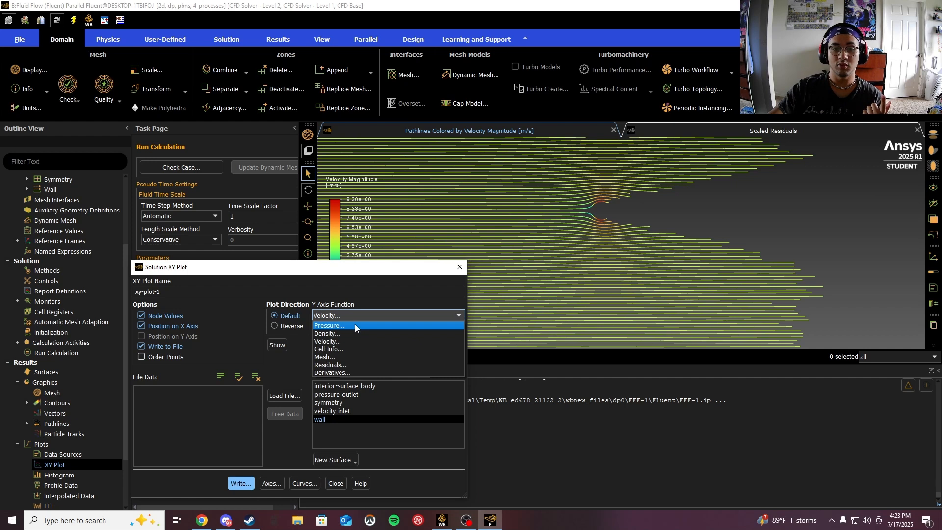
{"action": "left_click", "coordinate": [355, 324]}
{"action": "left_click", "coordinate": [454, 332]}
{"action": "left_click", "coordinate": [376, 350]}
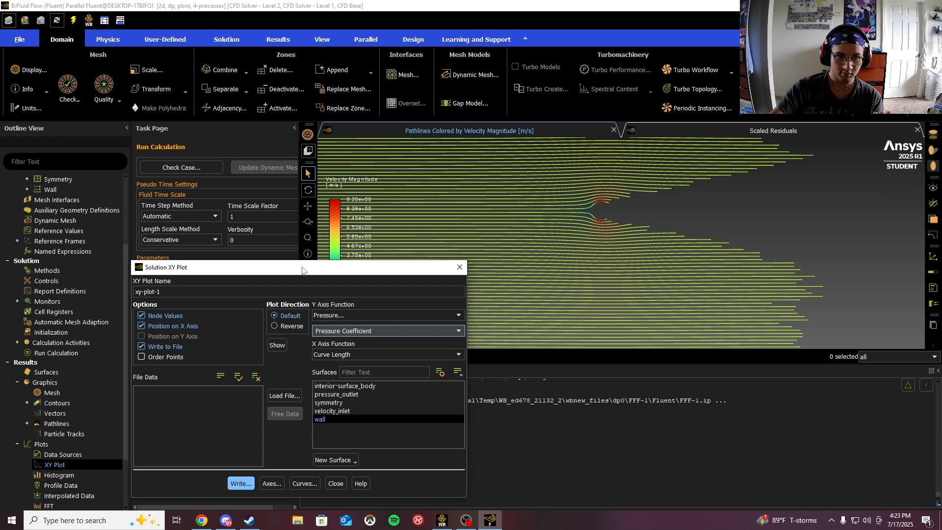
{"action": "left_click_drag", "start_coordinate": [302, 270], "coordinate": [474, 134]}
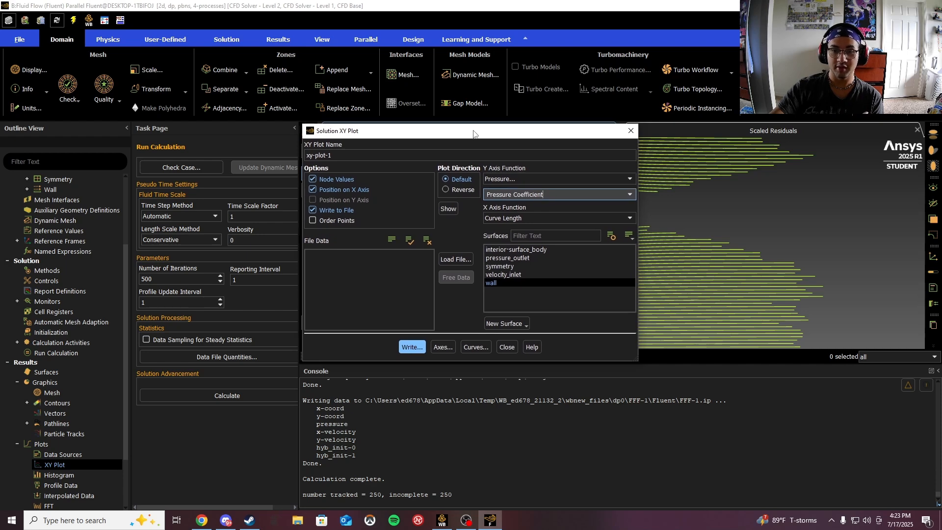
{"action": "left_click", "coordinate": [506, 347]}
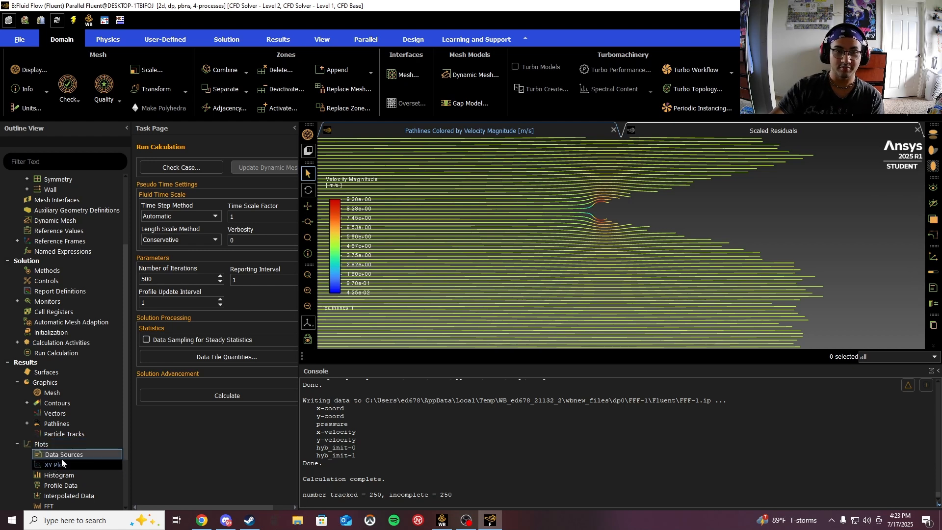
- Print the X-direction force report for the wall zone and close the force report dialog
{"action": "scroll", "coordinate": [57, 463], "scroll_direction": "down", "scroll_amount": 1}
{"action": "scroll", "coordinate": [58, 459], "scroll_direction": "down", "scroll_amount": 1}
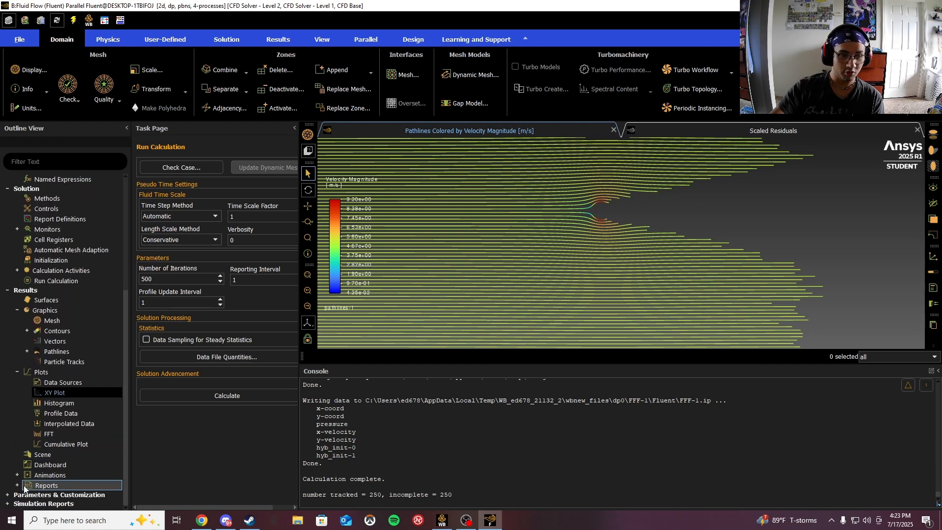
{"action": "scroll", "coordinate": [39, 466], "scroll_direction": "down", "scroll_amount": 2}
{"action": "double_click", "coordinate": [40, 465]}
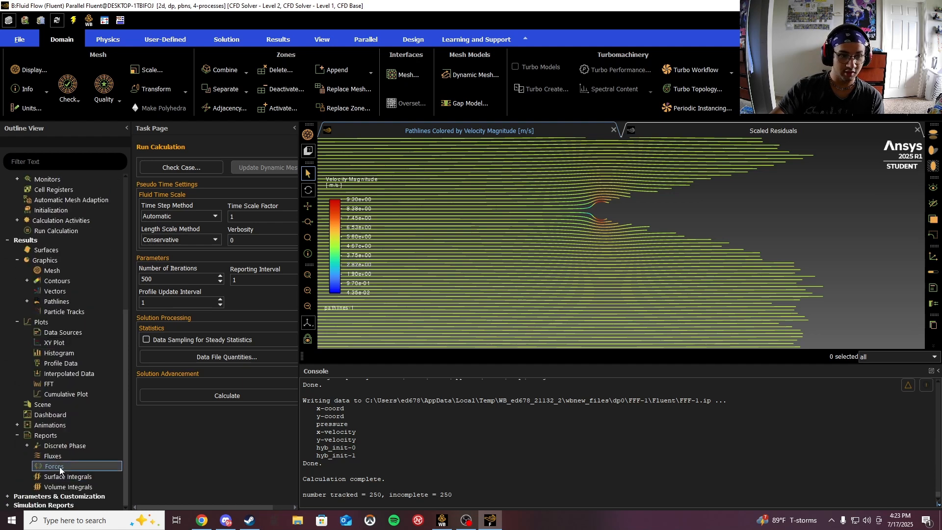
{"action": "left_click", "coordinate": [278, 298]}
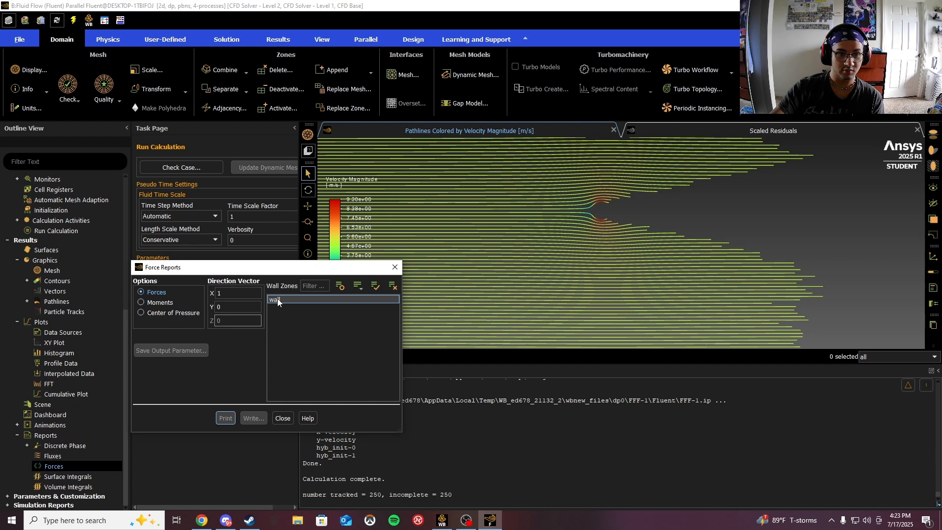
{"action": "left_click", "coordinate": [226, 416]}
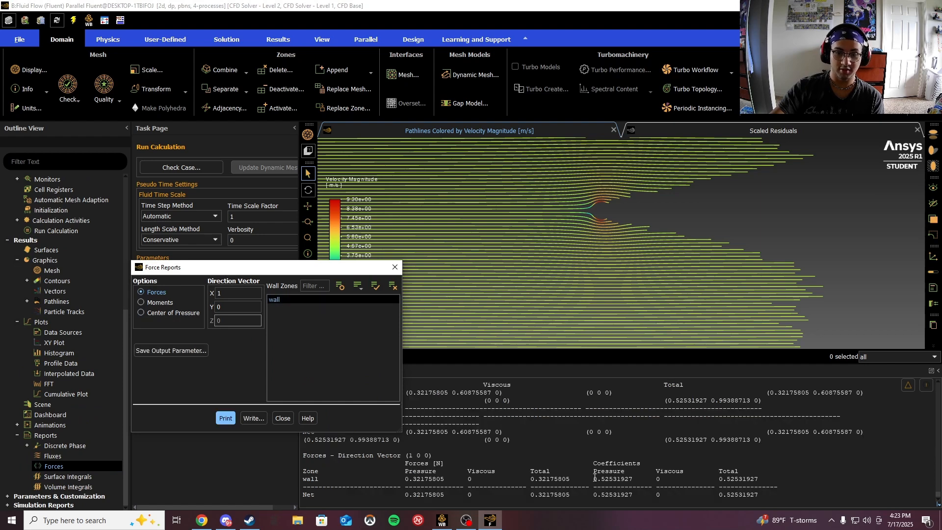
{"action": "left_click_drag", "start_coordinate": [718, 479], "coordinate": [775, 496]}
{"action": "left_click", "coordinate": [778, 478]}
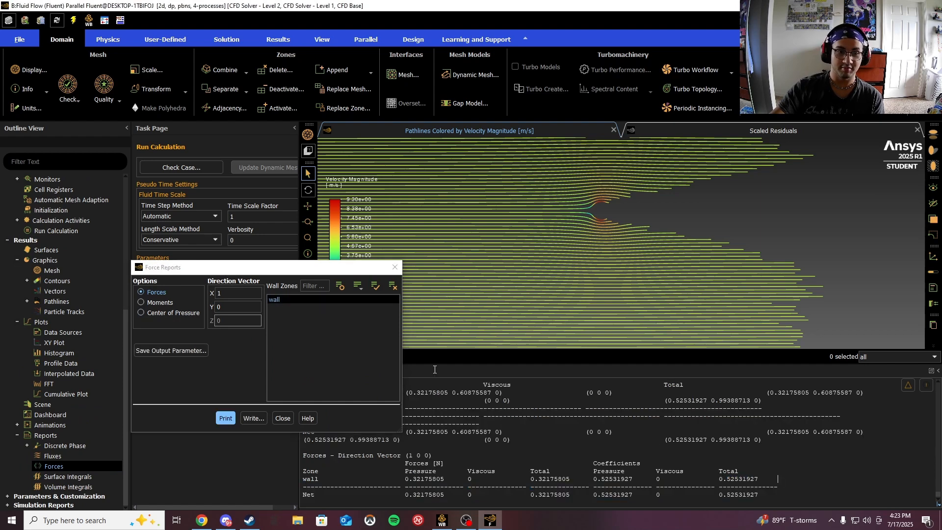
{"action": "left_click", "coordinate": [395, 267]}
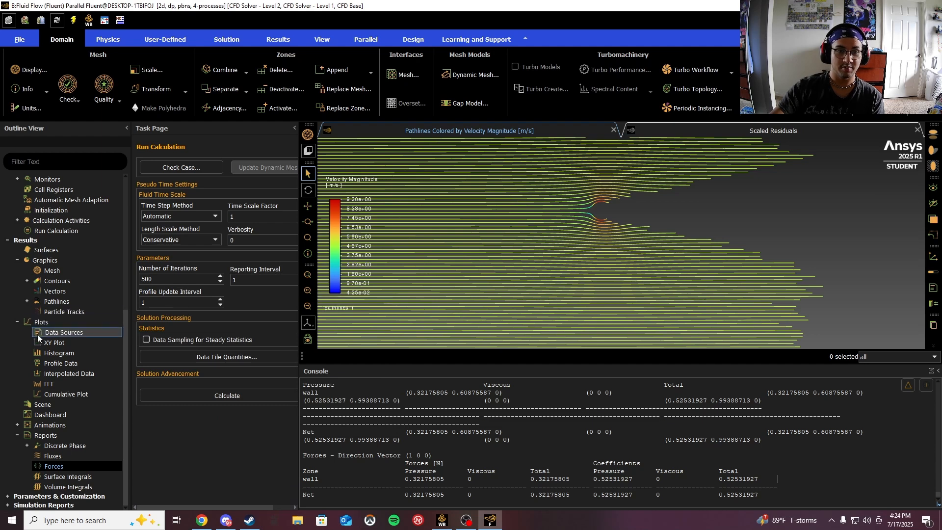
- Set the viscous model to Laminar
{"action": "scroll", "coordinate": [38, 338], "scroll_direction": "up", "scroll_amount": 7}
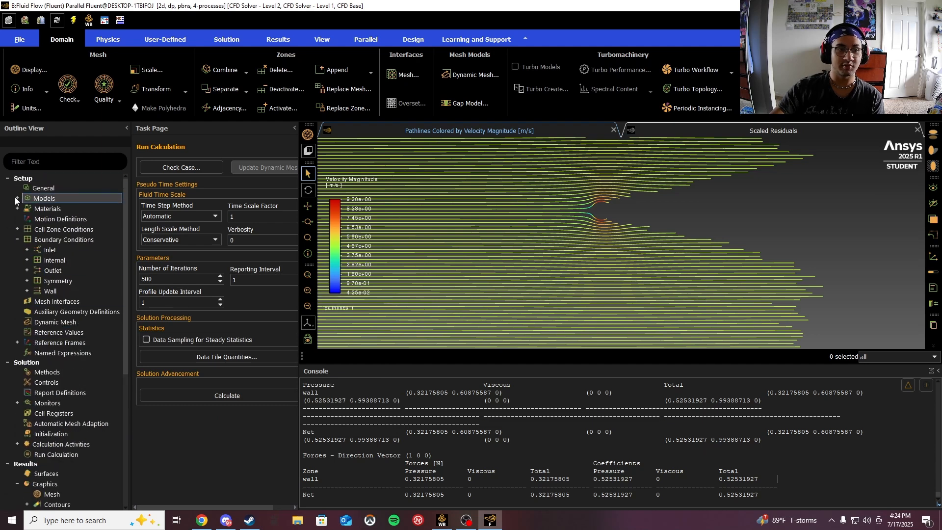
{"action": "left_click", "coordinate": [16, 198]}
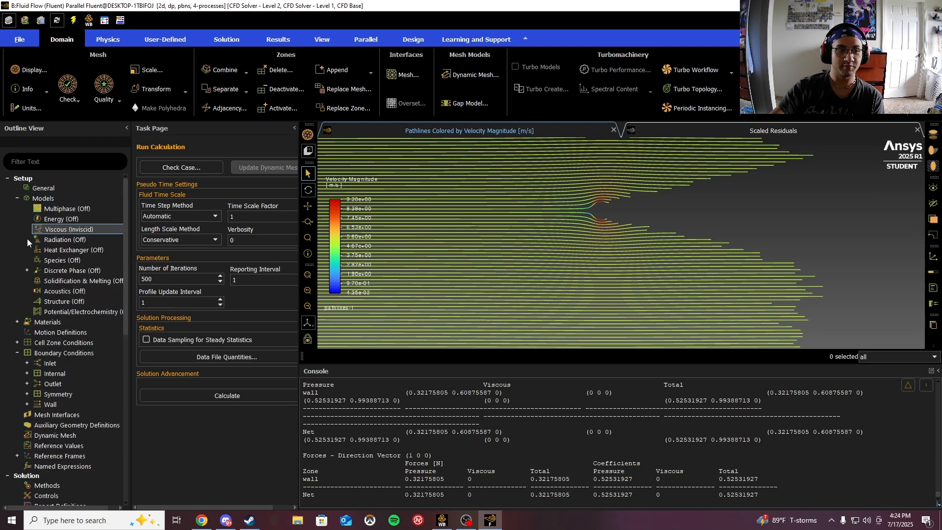
{"action": "double_click", "coordinate": [62, 230]}
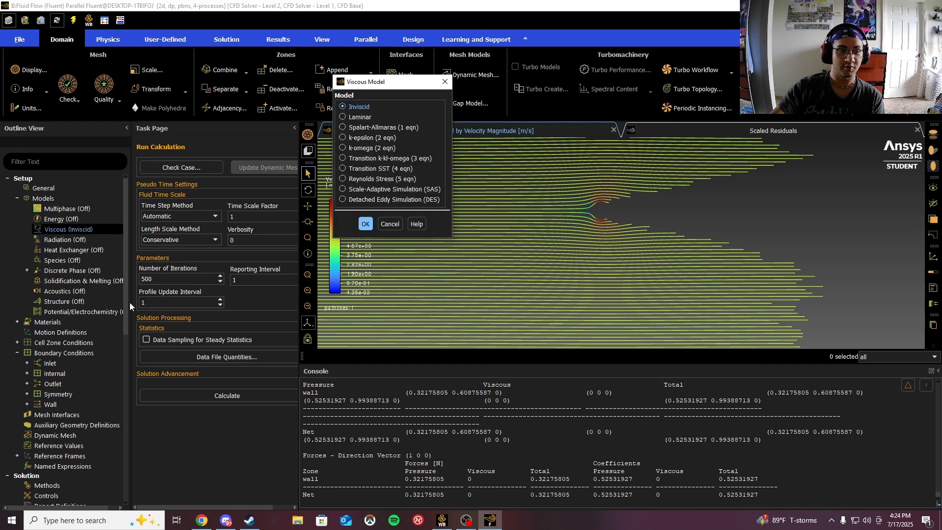
{"action": "left_click", "coordinate": [344, 118]}
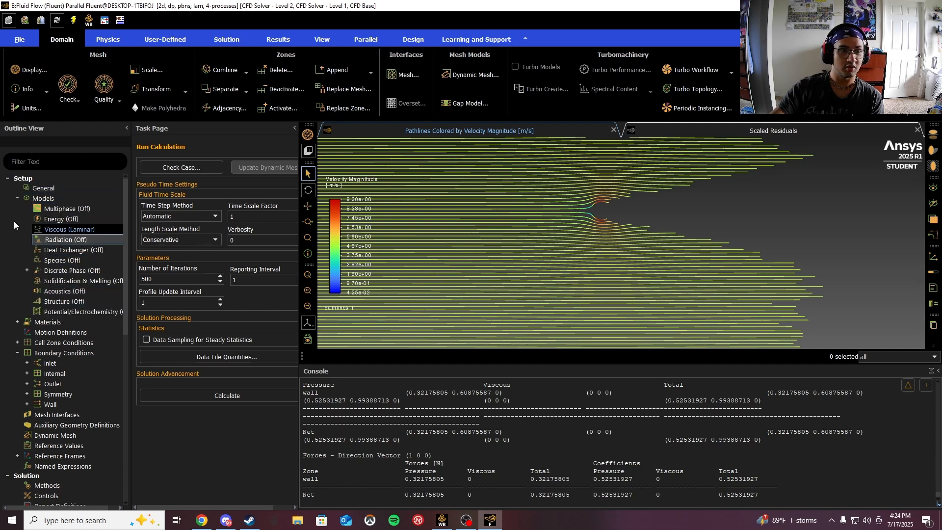
- Set the velocity inlet's velocity magnitude to 0.5 m/s and apply it
{"action": "left_click", "coordinate": [17, 199]}
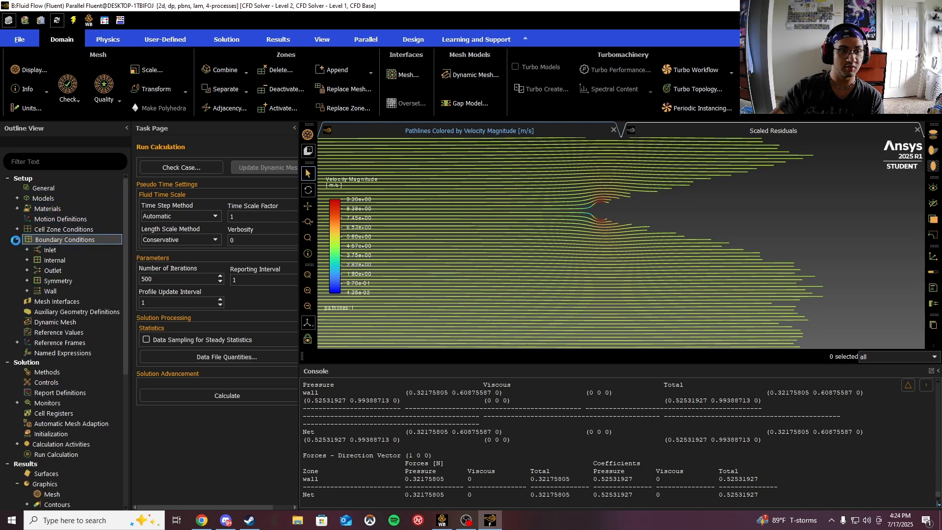
{"action": "double_click", "coordinate": [60, 243]}
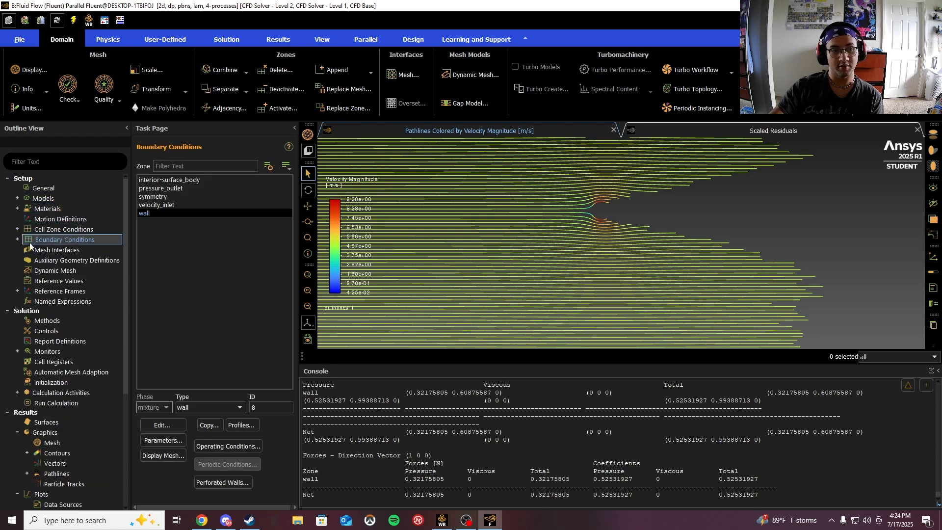
{"action": "left_click", "coordinate": [169, 205]}
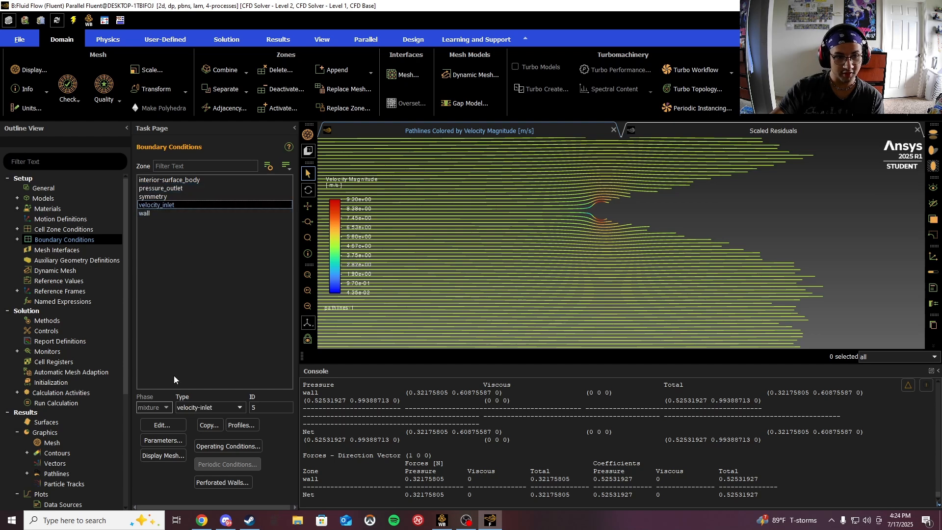
{"action": "left_click", "coordinate": [162, 425]}
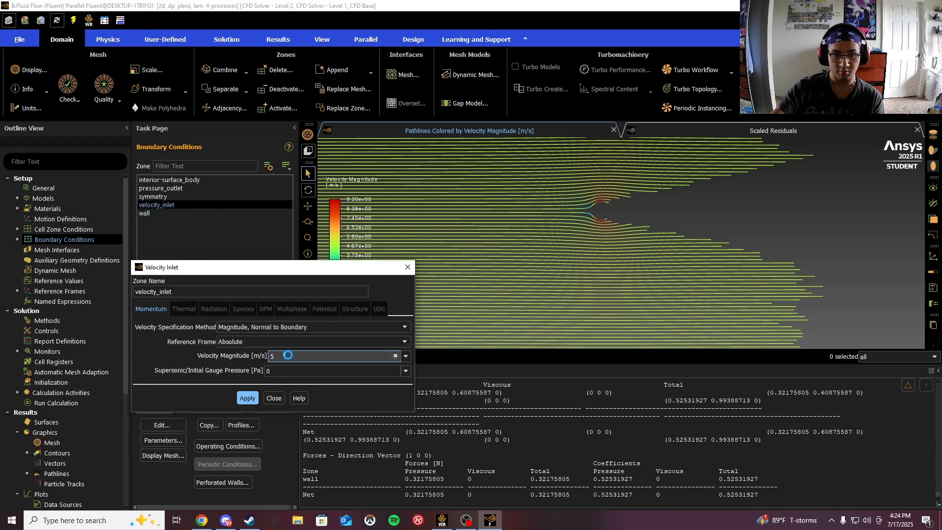
{"action": "double_click", "coordinate": [289, 355]}
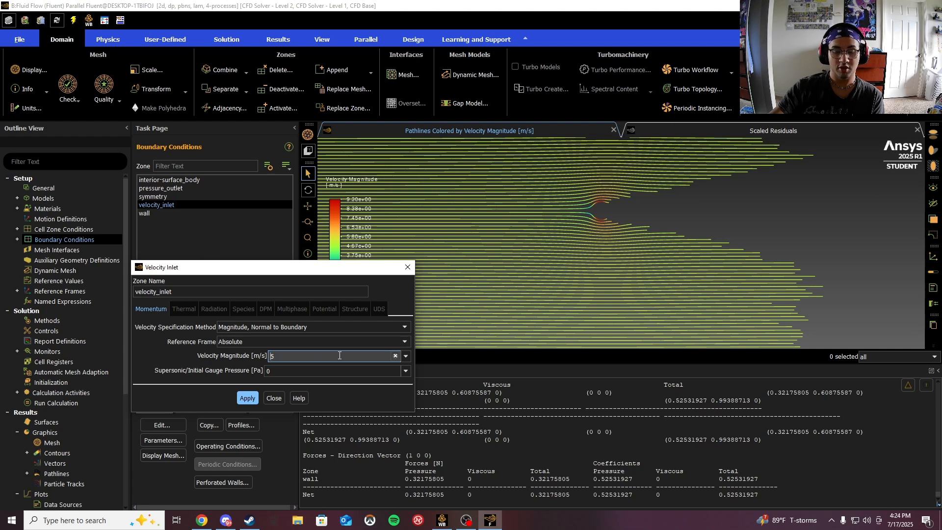
{"action": "type", "text": "0.5"}
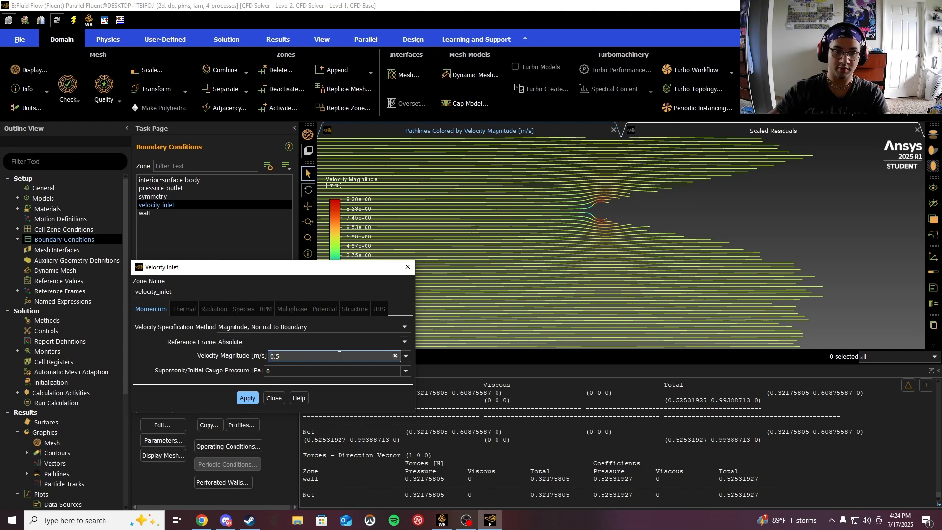
{"action": "left_click", "coordinate": [248, 398]}
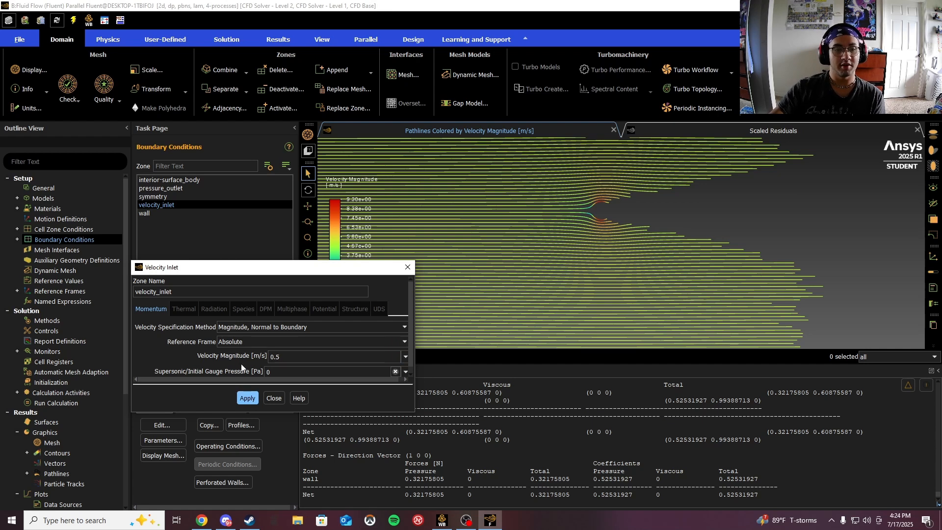
{"action": "left_click", "coordinate": [274, 398]}
- Open the wall boundary condition settings and close them without changes
{"action": "left_click", "coordinate": [145, 213]}
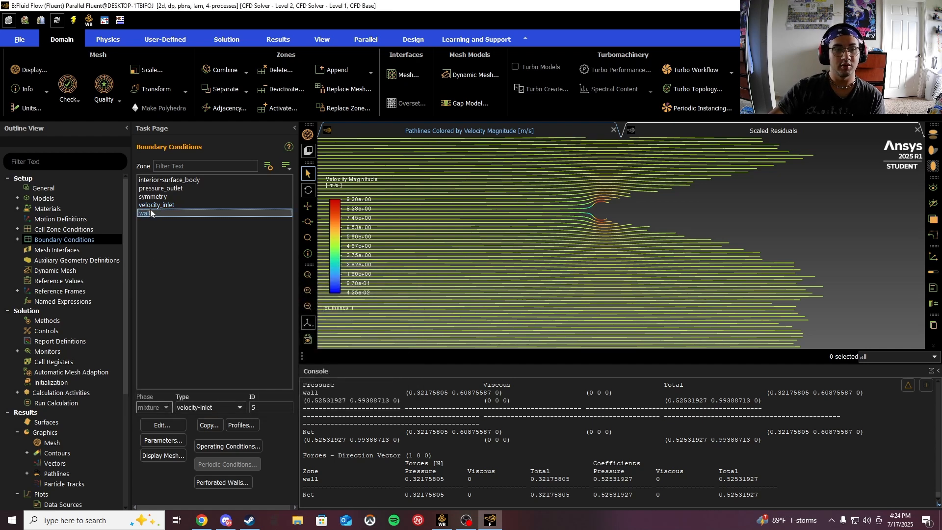
{"action": "left_click", "coordinate": [172, 425]}
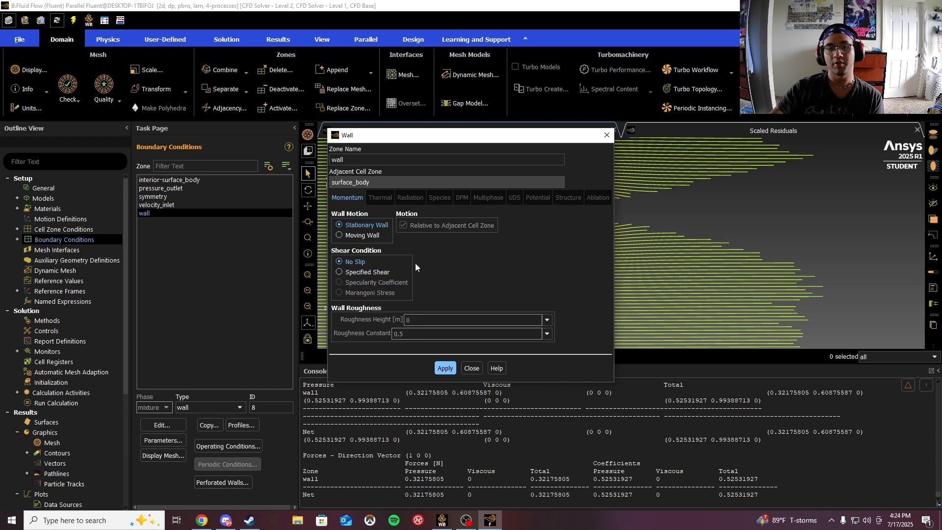
{"action": "left_click", "coordinate": [472, 369]}
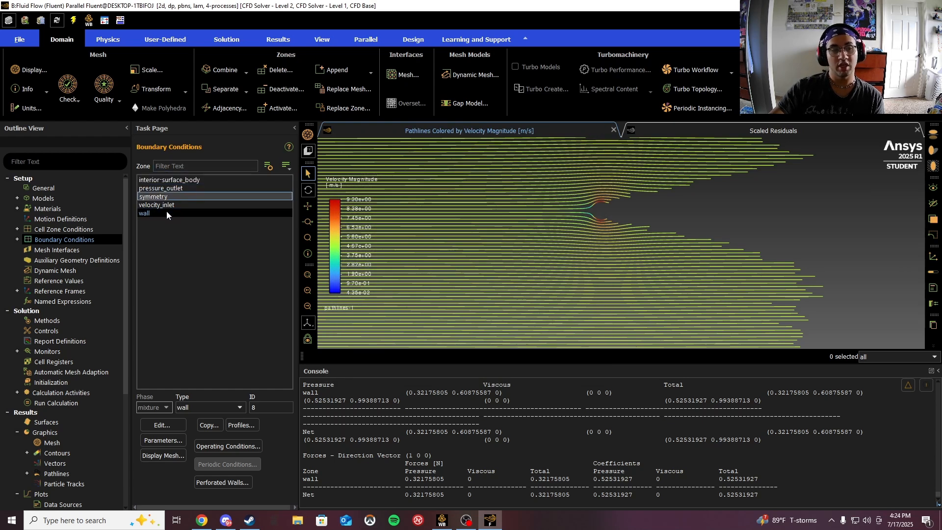
- Reinitialize the solution with hybrid initialization and run the calculation
{"action": "scroll", "coordinate": [64, 324], "scroll_direction": "down", "scroll_amount": 1}
{"action": "left_click", "coordinate": [58, 349]}
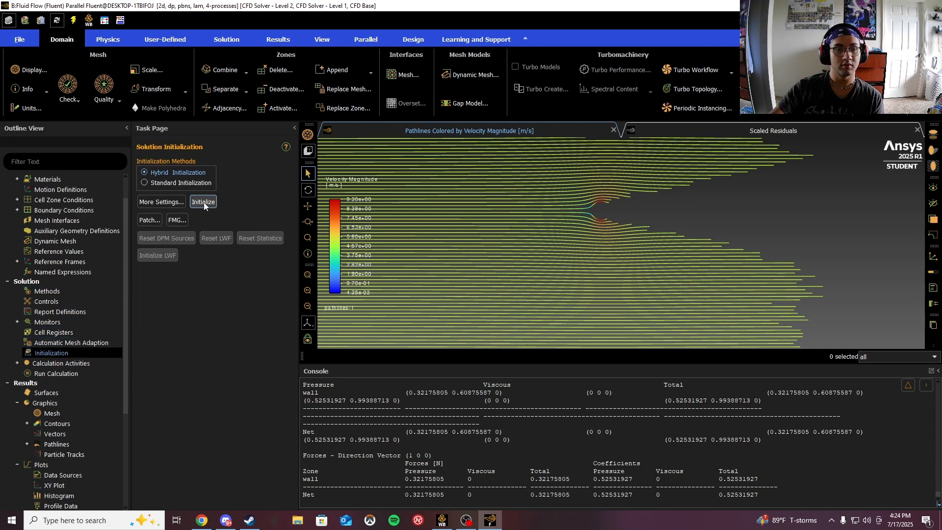
{"action": "left_click", "coordinate": [205, 205]}
{"action": "left_click", "coordinate": [523, 277]}
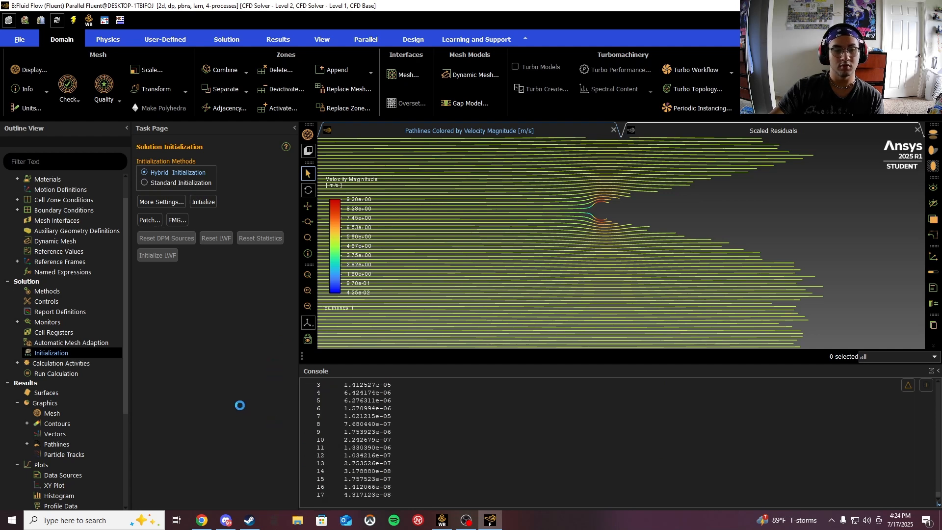
{"action": "left_click", "coordinate": [70, 373]}
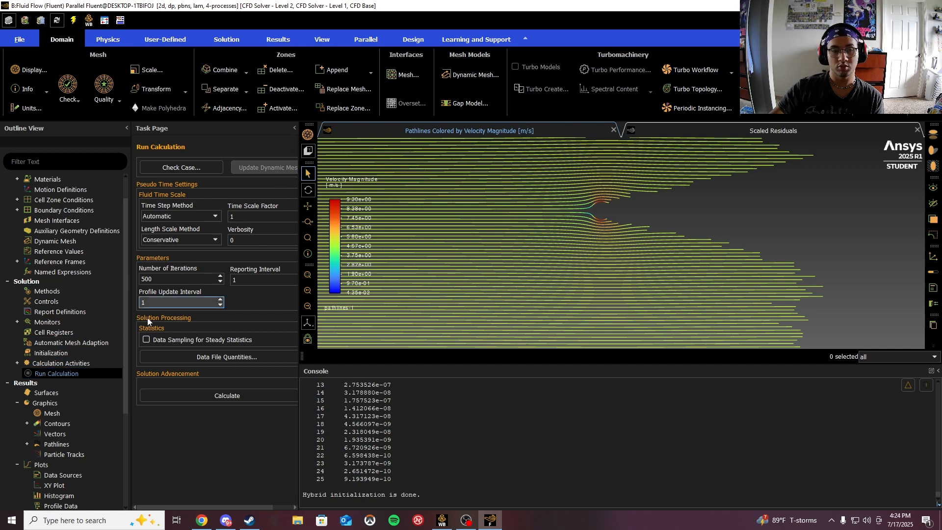
{"action": "left_click", "coordinate": [197, 396]}
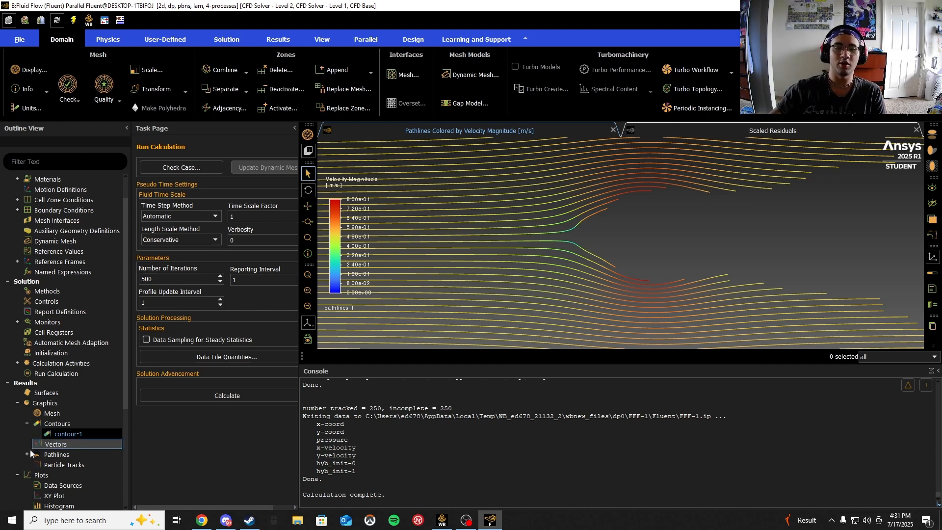
- Change contour-1 to show filled contours of velocity magnitude and display it
{"action": "left_click", "coordinate": [84, 433]}
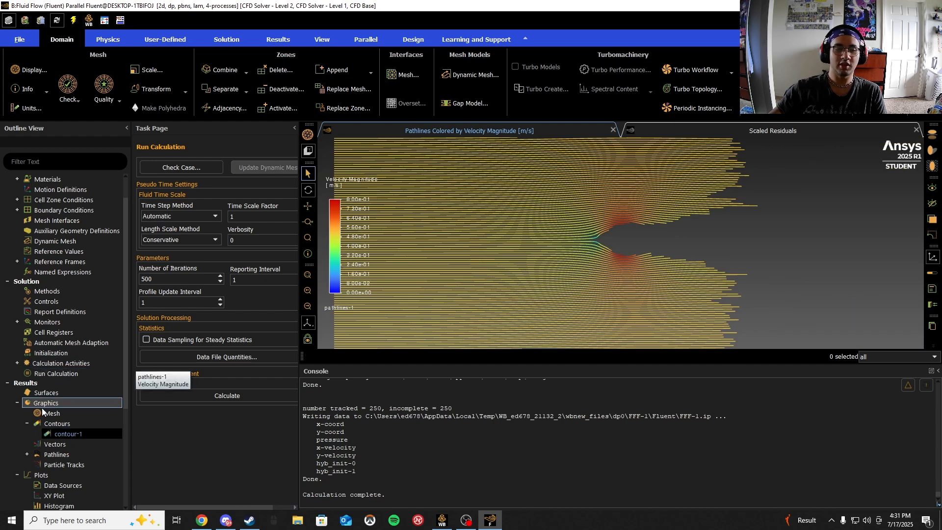
{"action": "double_click", "coordinate": [74, 434]}
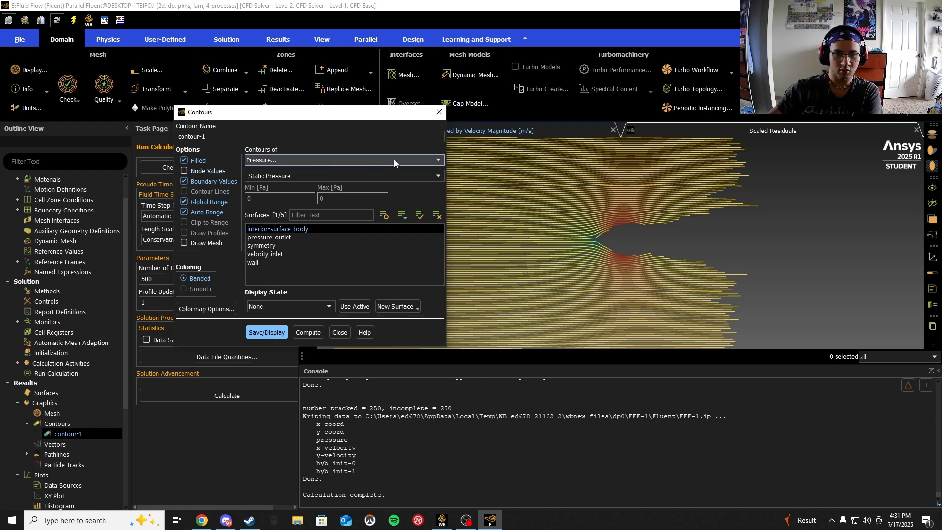
{"action": "left_click", "coordinate": [429, 161]}
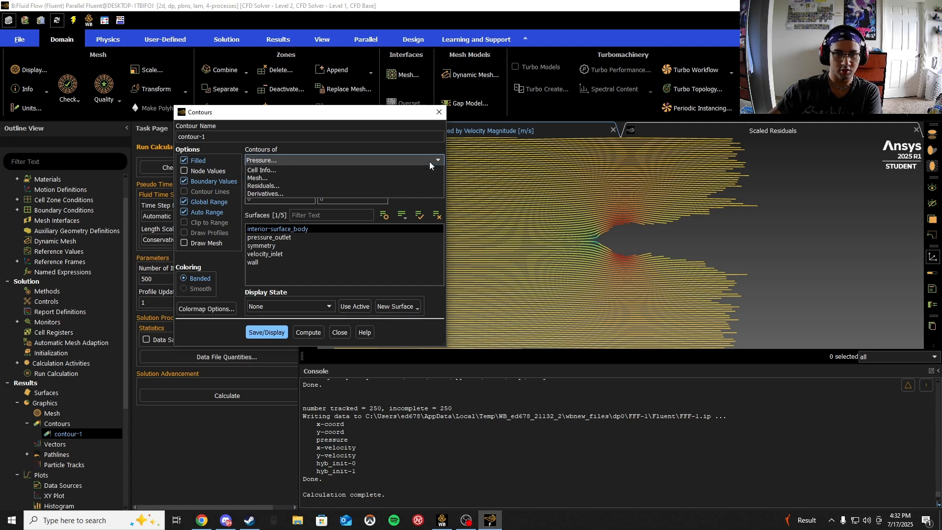
{"action": "left_click", "coordinate": [275, 185]}
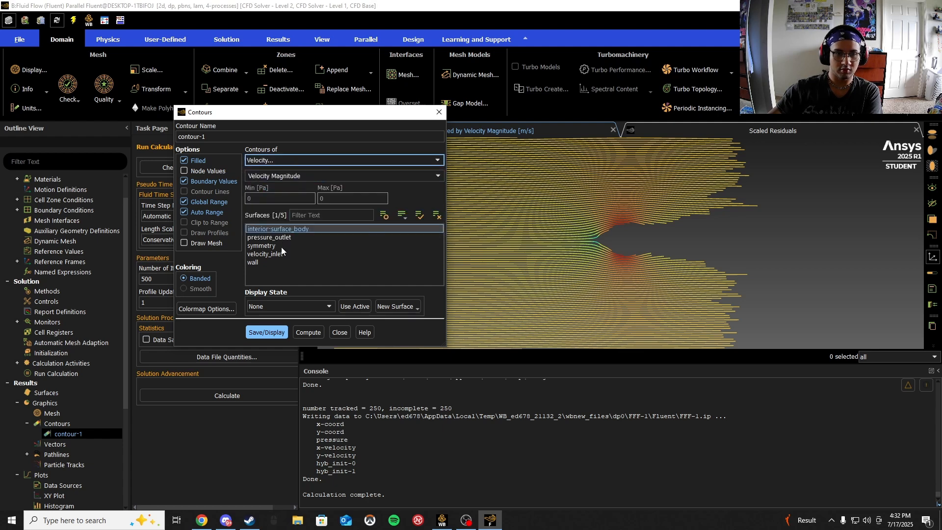
{"action": "left_click", "coordinate": [266, 332]}
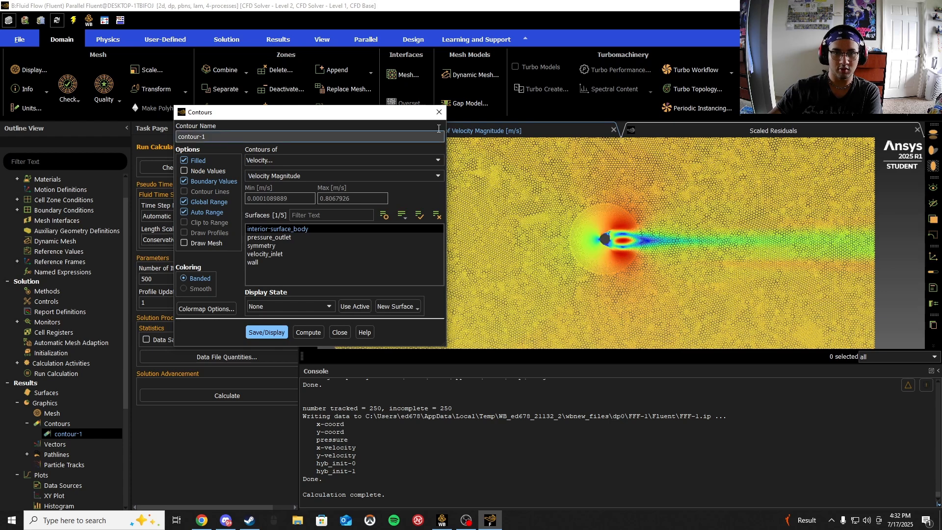
- Zoom in and out to examine the velocity magnitude contours around the cylinder
{"action": "left_click_drag", "start_coordinate": [409, 117], "coordinate": [228, 123]}
{"action": "scroll", "coordinate": [610, 239], "scroll_direction": "down", "scroll_amount": 5}
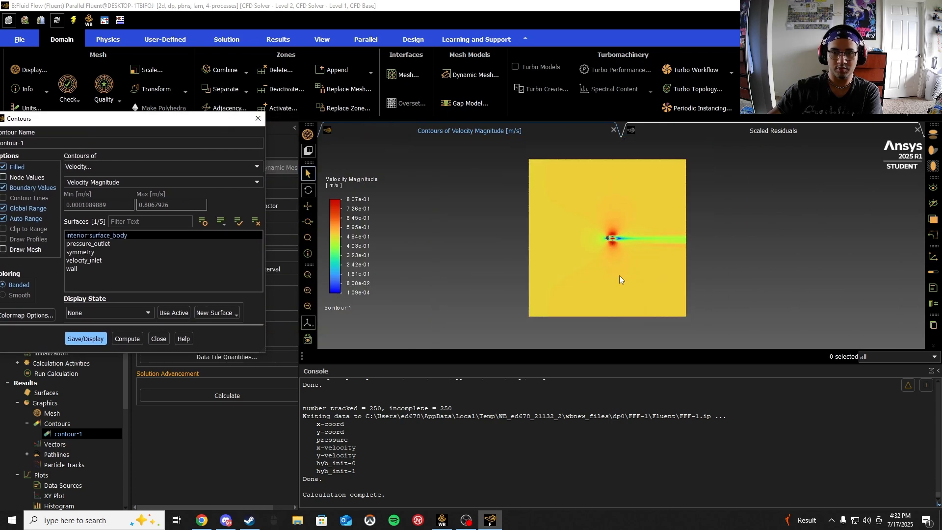
{"action": "scroll", "coordinate": [611, 237], "scroll_direction": "up", "scroll_amount": 5}
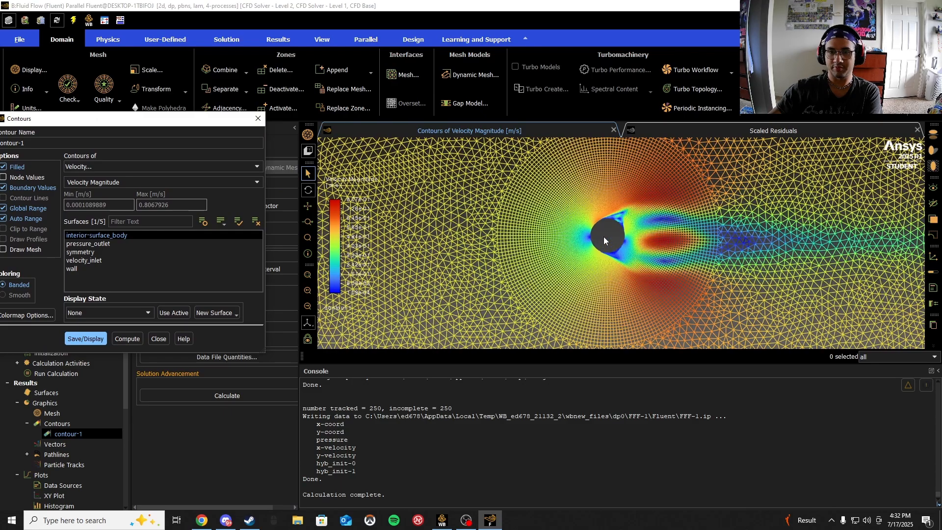
{"action": "scroll", "coordinate": [605, 238], "scroll_direction": "down", "scroll_amount": 5}
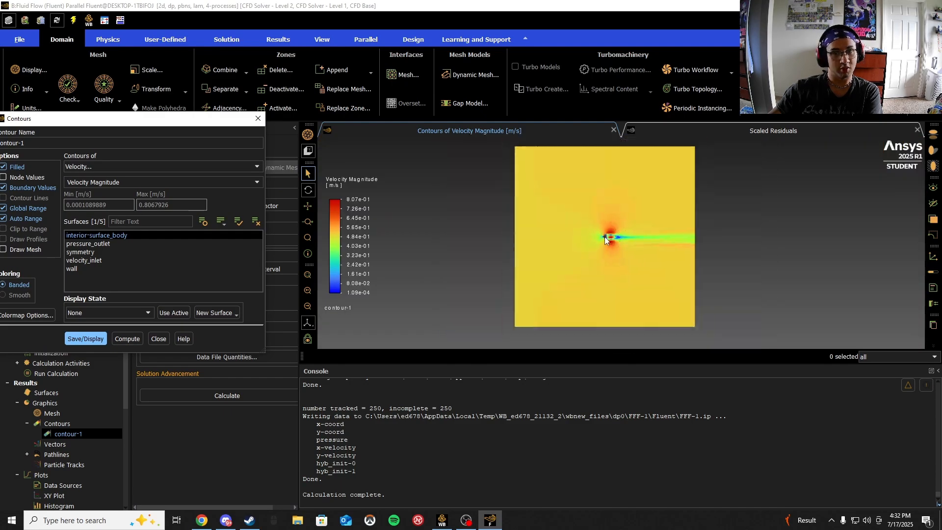
{"action": "scroll", "coordinate": [605, 238], "scroll_direction": "up", "scroll_amount": 1}
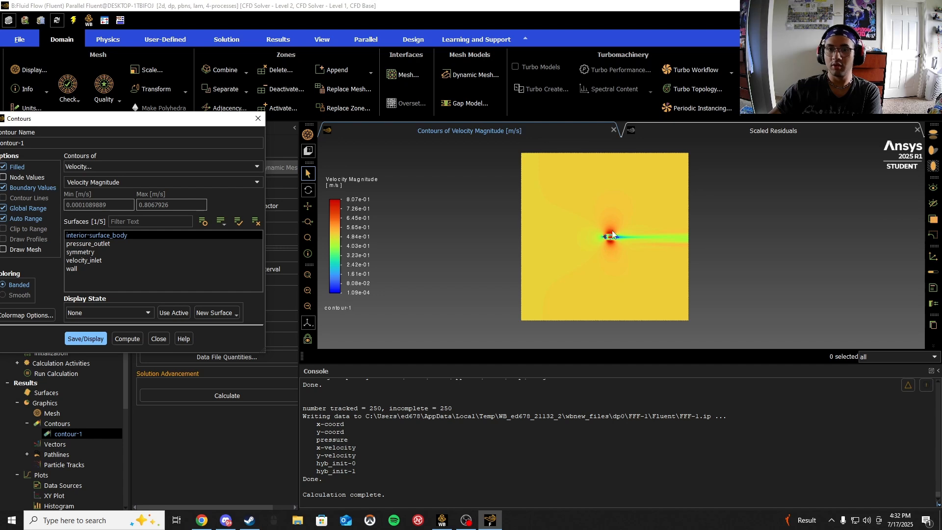
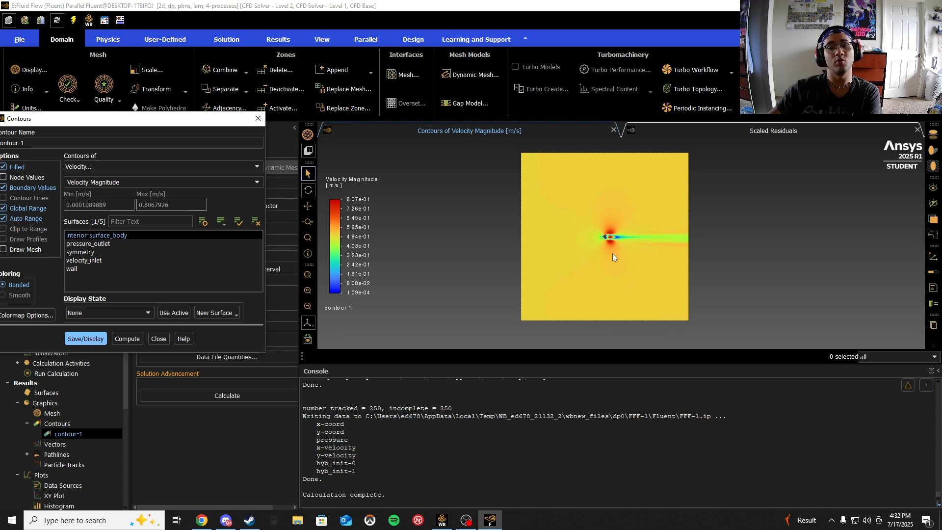
- Switch contour-1 to filled contours of static pressure and display them
{"action": "scroll", "coordinate": [607, 239], "scroll_direction": "up", "scroll_amount": 5}
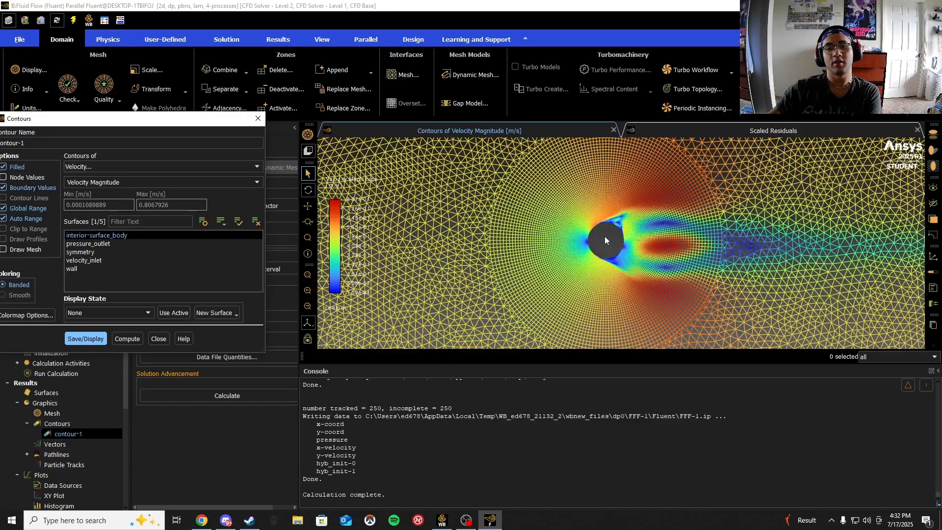
{"action": "scroll", "coordinate": [606, 240], "scroll_direction": "down", "scroll_amount": 5}
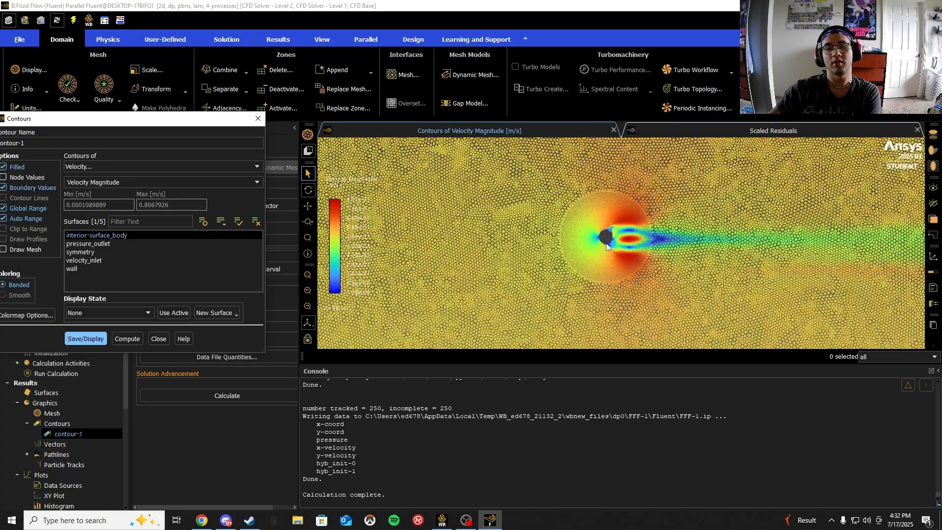
{"action": "scroll", "coordinate": [607, 240], "scroll_direction": "up", "scroll_amount": 6}
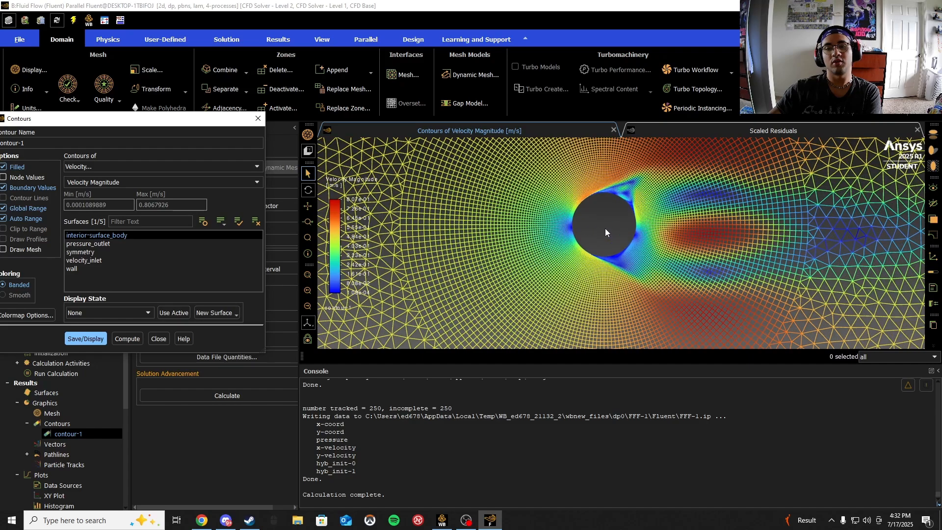
{"action": "scroll", "coordinate": [604, 228], "scroll_direction": "down", "scroll_amount": 6}
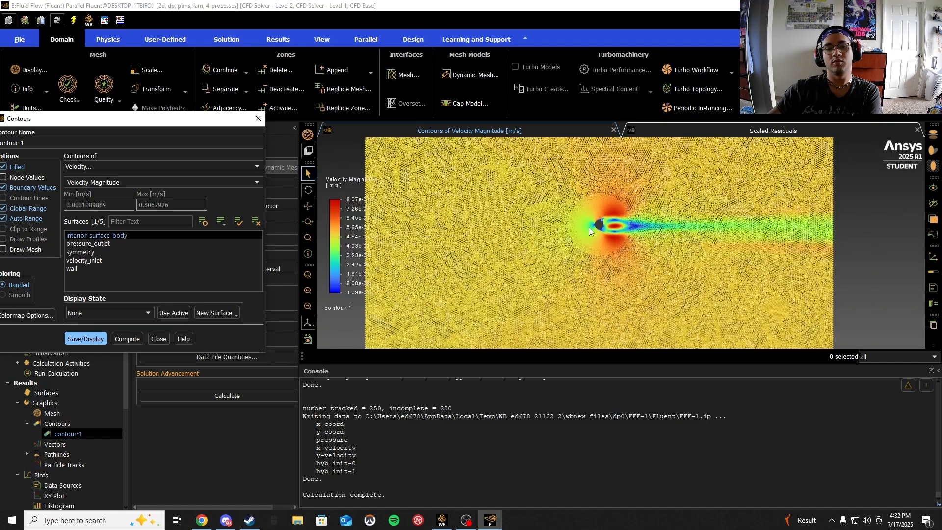
{"action": "left_click", "coordinate": [235, 166]}
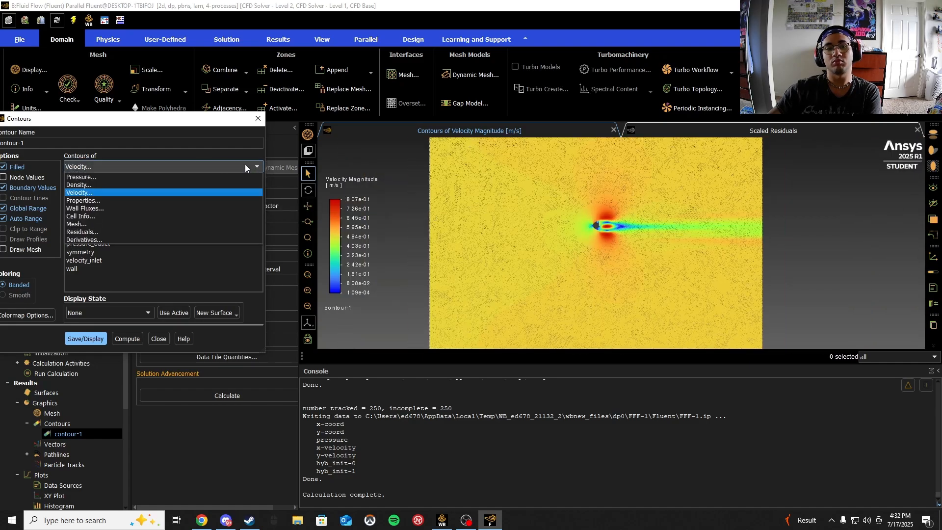
{"action": "left_click", "coordinate": [94, 178]}
{"action": "left_click", "coordinate": [99, 337]}
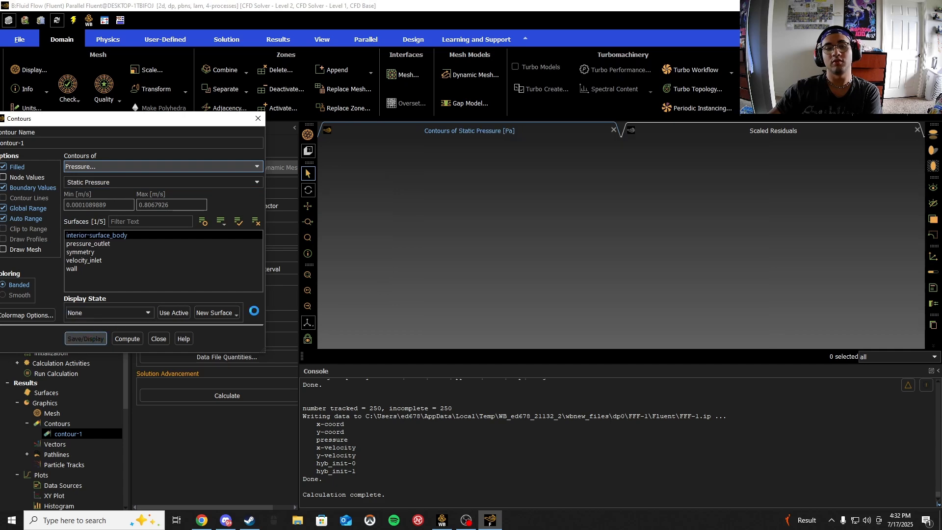
- Zoom in and out to examine the static pressure contours around the cylinder
{"action": "scroll", "coordinate": [594, 230], "scroll_direction": "down", "scroll_amount": 5}
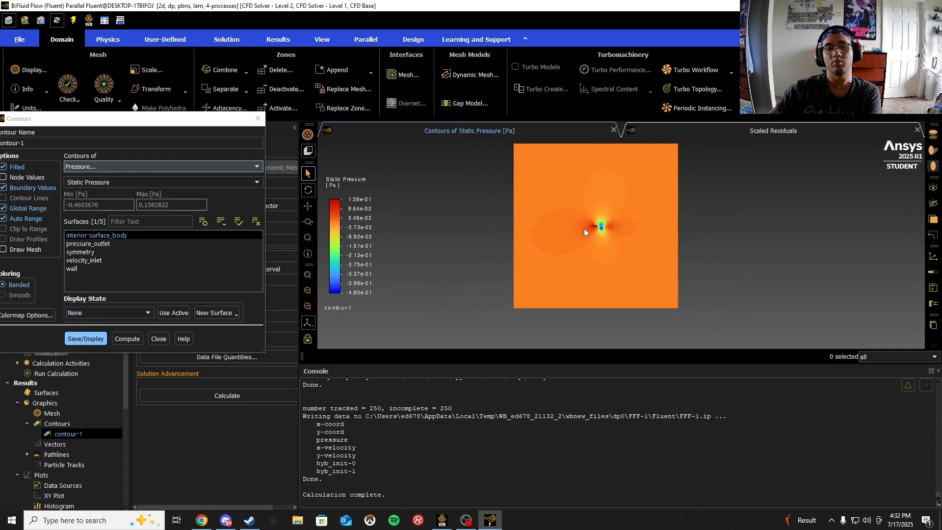
{"action": "scroll", "coordinate": [584, 227], "scroll_direction": "up", "scroll_amount": 2}
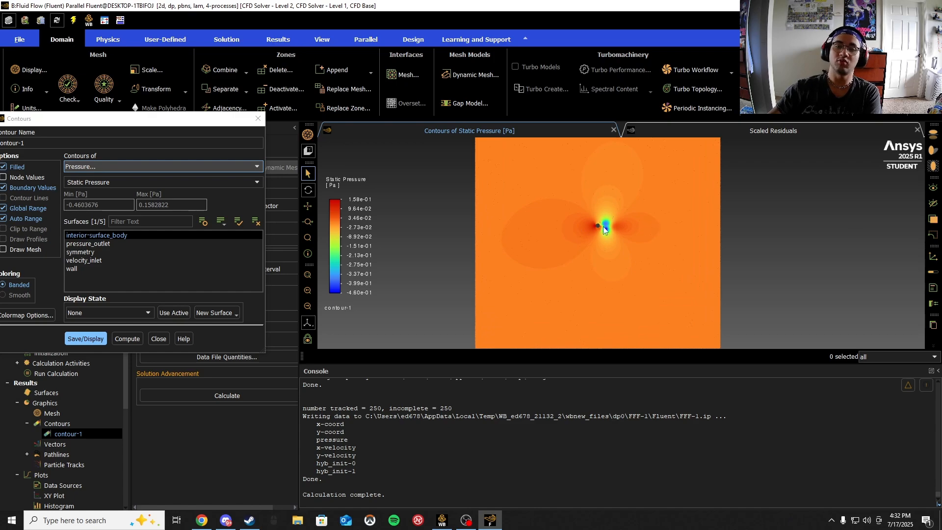
{"action": "scroll", "coordinate": [576, 206], "scroll_direction": "down", "scroll_amount": 1}
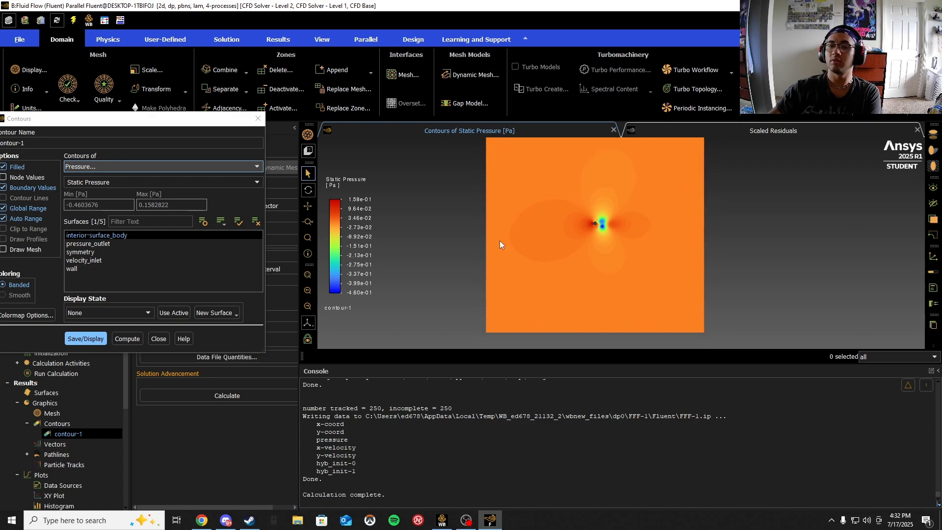
{"action": "scroll", "coordinate": [599, 228], "scroll_direction": "up", "scroll_amount": 5}
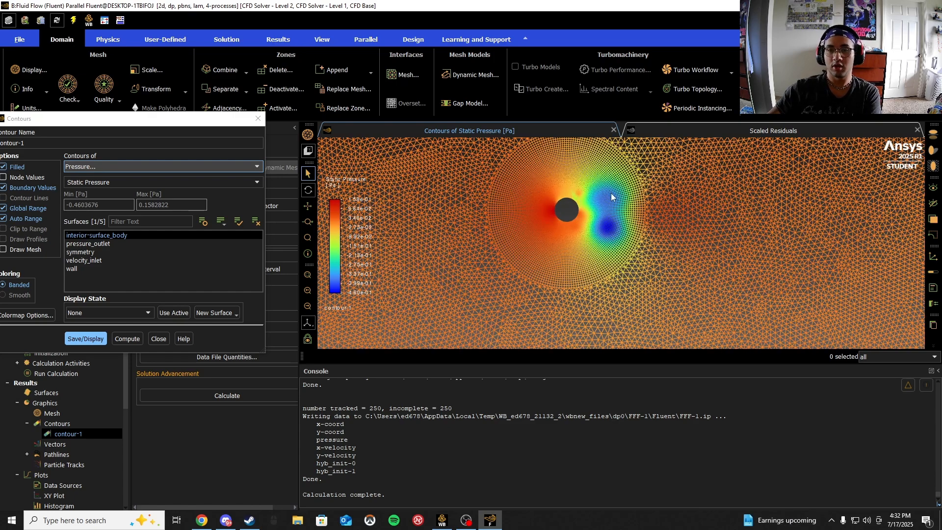
{"action": "scroll", "coordinate": [610, 196], "scroll_direction": "up", "scroll_amount": 2}
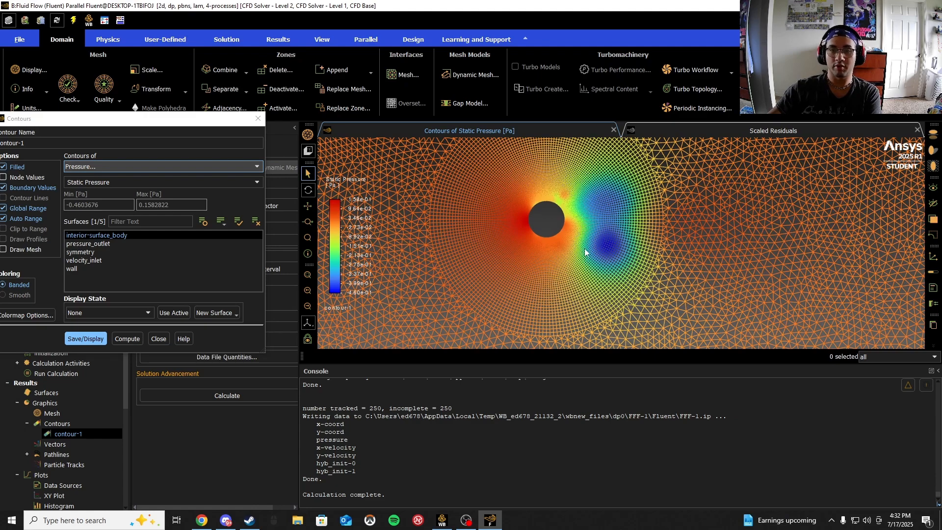
{"action": "scroll", "coordinate": [547, 225], "scroll_direction": "down", "scroll_amount": 7}
{"action": "scroll", "coordinate": [543, 224], "scroll_direction": "down", "scroll_amount": 2}
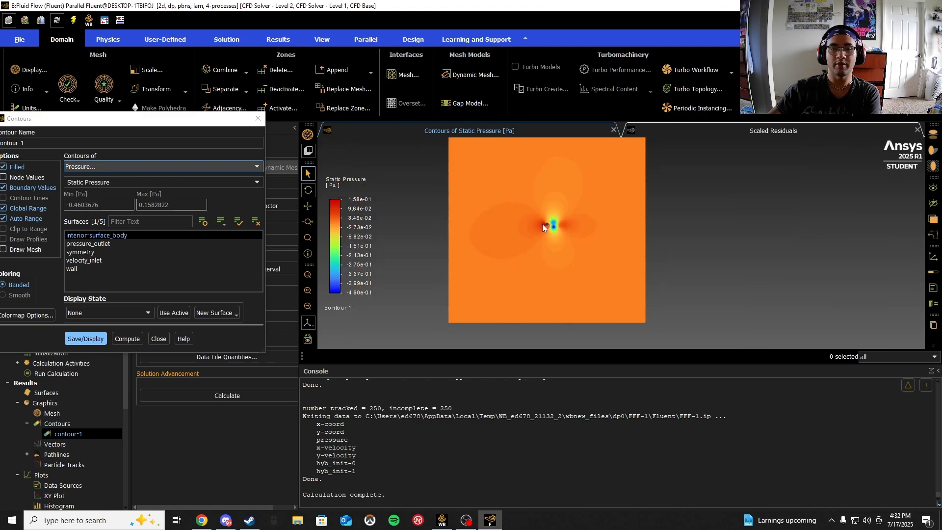
{"action": "left_click_drag", "start_coordinate": [150, 126], "coordinate": [474, 107]}
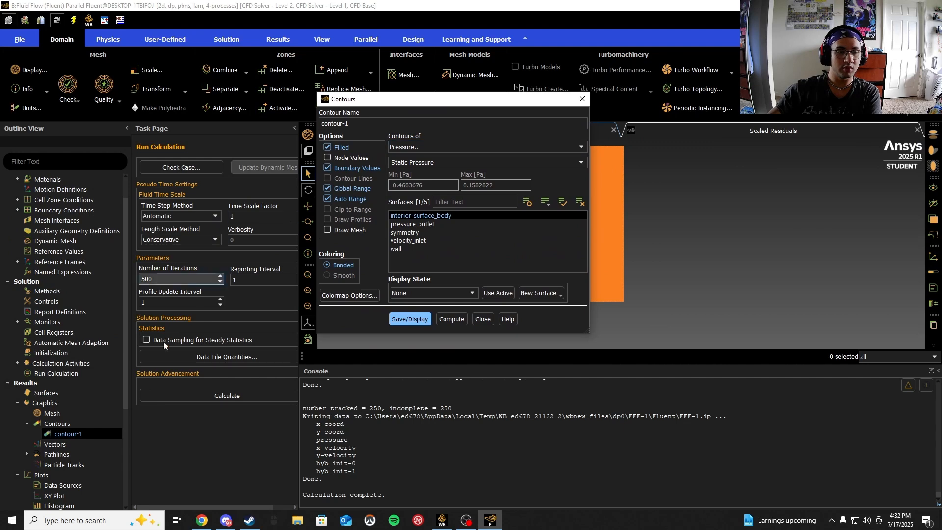
- Display pathlines-1 colored by velocity magnitude, released from the velocity inlet, and close the dialogs
{"action": "left_click", "coordinate": [27, 455]}
{"action": "left_click", "coordinate": [70, 466]}
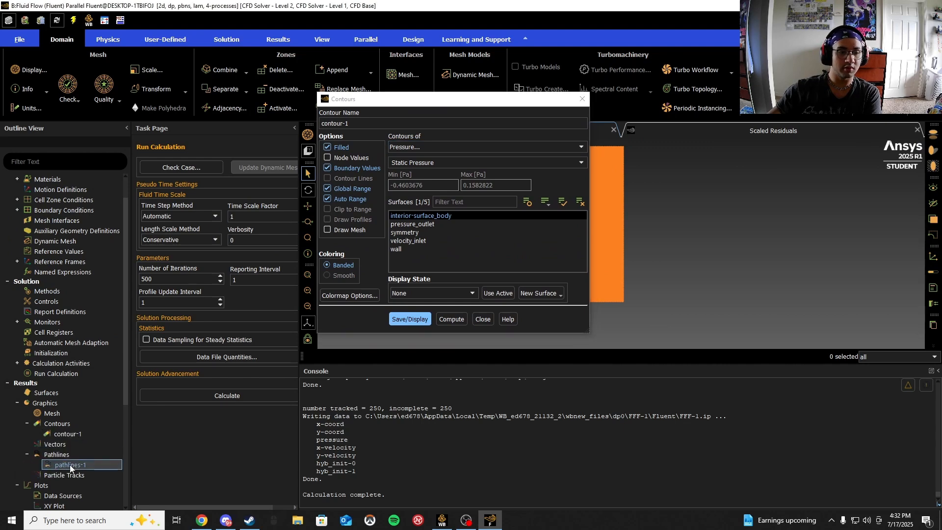
{"action": "double_click", "coordinate": [70, 466]}
{"action": "left_click", "coordinate": [582, 98]}
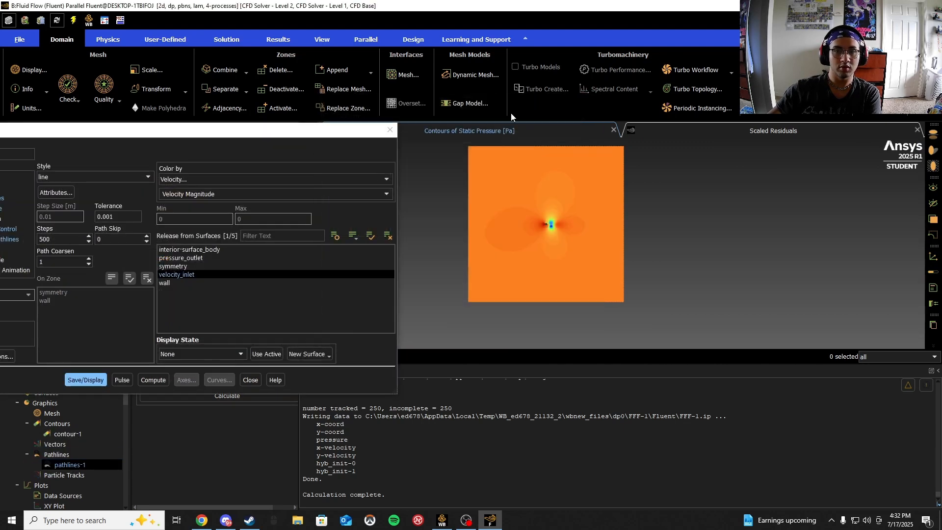
{"action": "left_click_drag", "start_coordinate": [330, 126], "coordinate": [382, 101]}
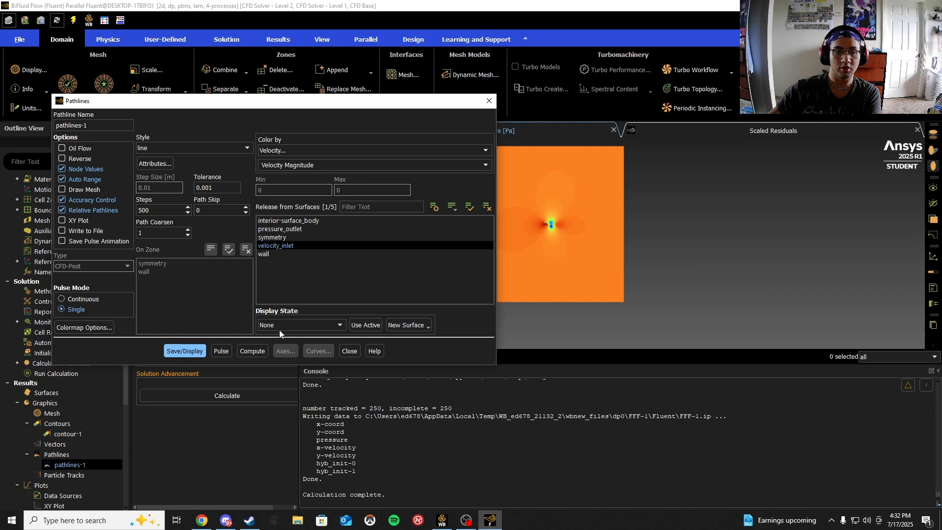
{"action": "left_click", "coordinate": [184, 351]}
{"action": "left_click_drag", "start_coordinate": [437, 107], "coordinate": [371, 127]}
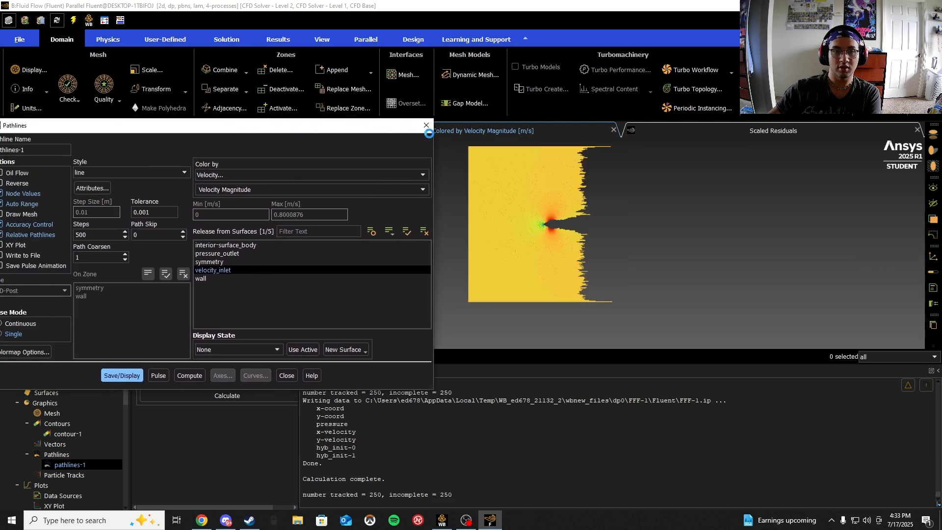
{"action": "left_click", "coordinate": [427, 125]}
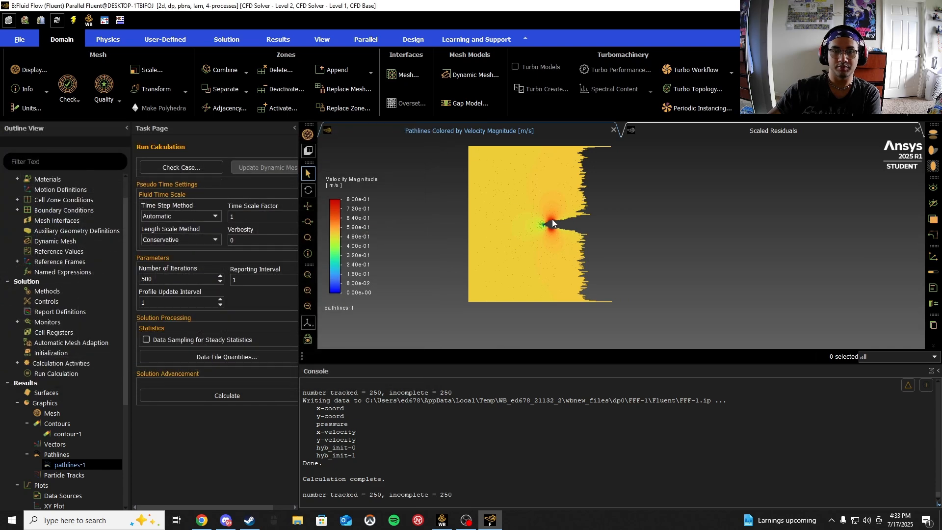
- Zoom in and out to examine the pathlines around the cylinder
{"action": "scroll", "coordinate": [547, 234], "scroll_direction": "up", "scroll_amount": 5}
{"action": "scroll", "coordinate": [549, 226], "scroll_direction": "up", "scroll_amount": 3}
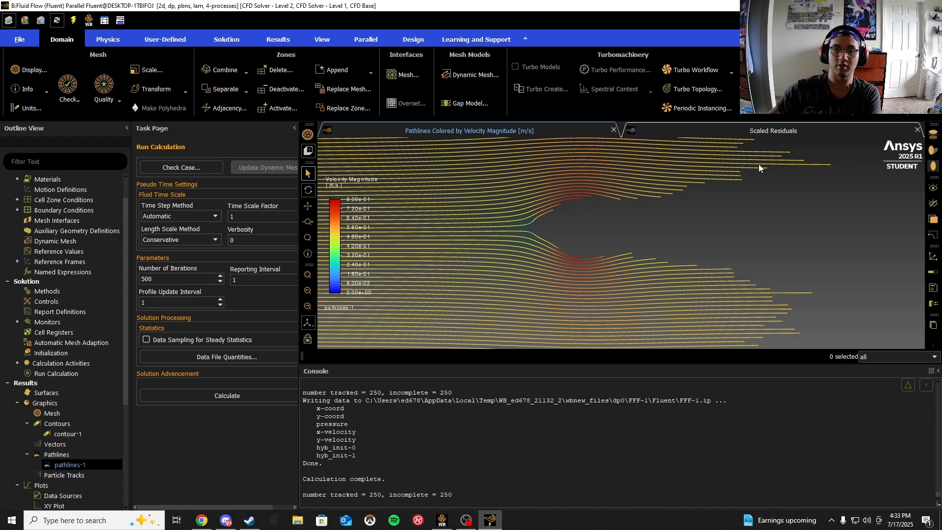
{"action": "scroll", "coordinate": [550, 227], "scroll_direction": "down", "scroll_amount": 5}
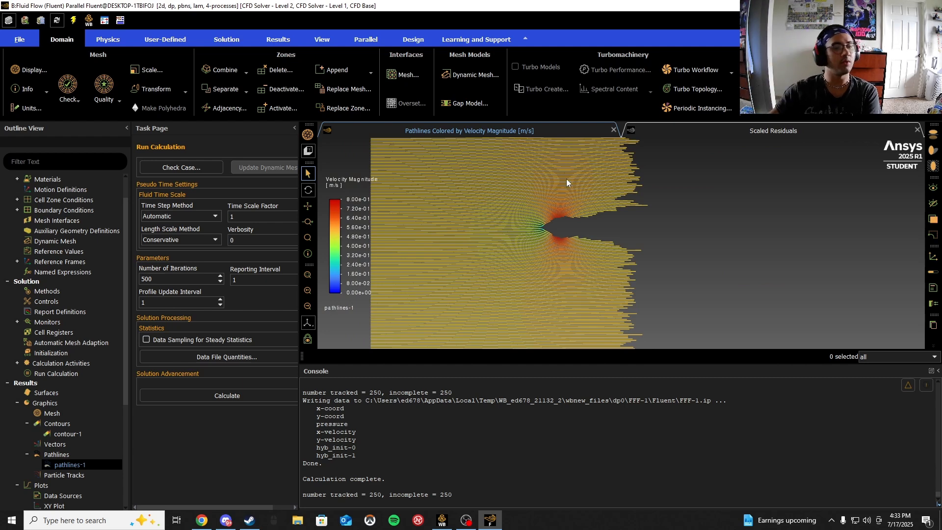
- Print the force report on the wall zone along the x direction, then close the report dialog
{"action": "scroll", "coordinate": [44, 408], "scroll_direction": "down", "scroll_amount": 3}
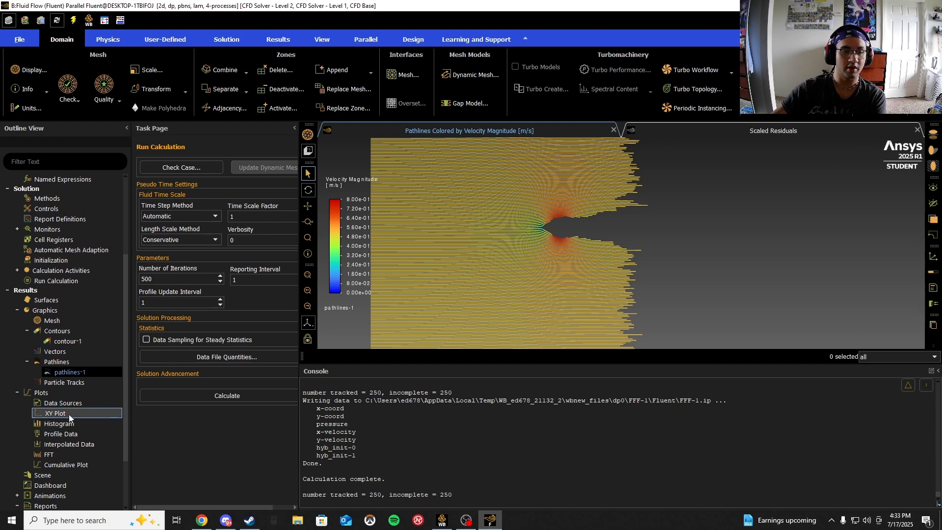
{"action": "scroll", "coordinate": [69, 457], "scroll_direction": "down", "scroll_amount": 3}
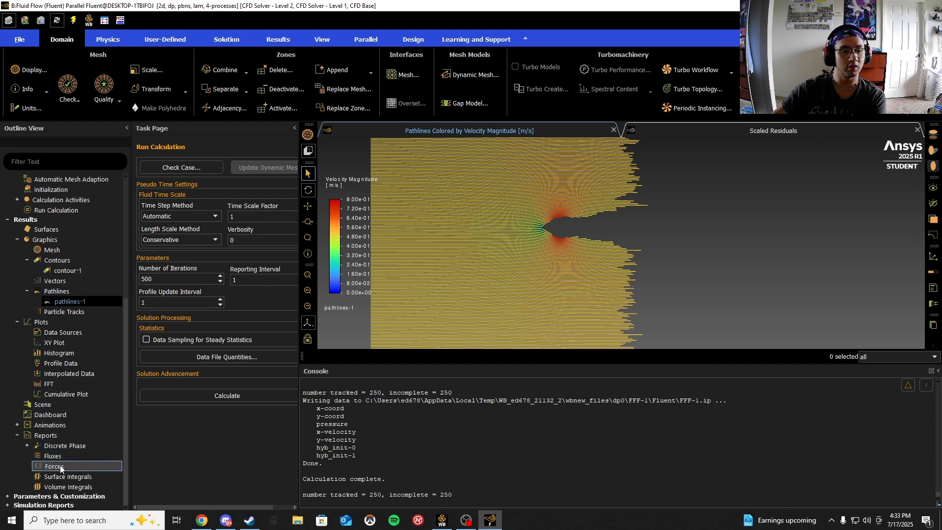
{"action": "left_click", "coordinate": [70, 465]}
{"action": "double_click", "coordinate": [69, 465]}
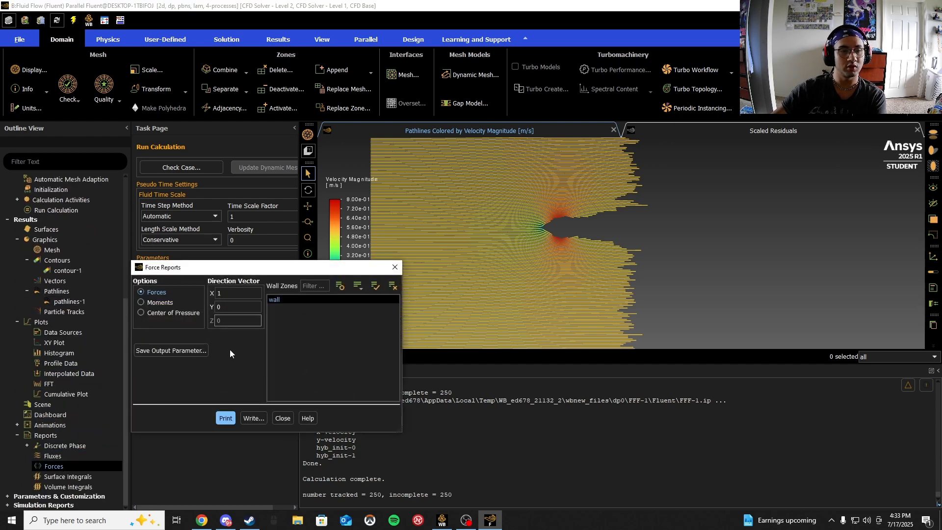
{"action": "left_click", "coordinate": [226, 417]}
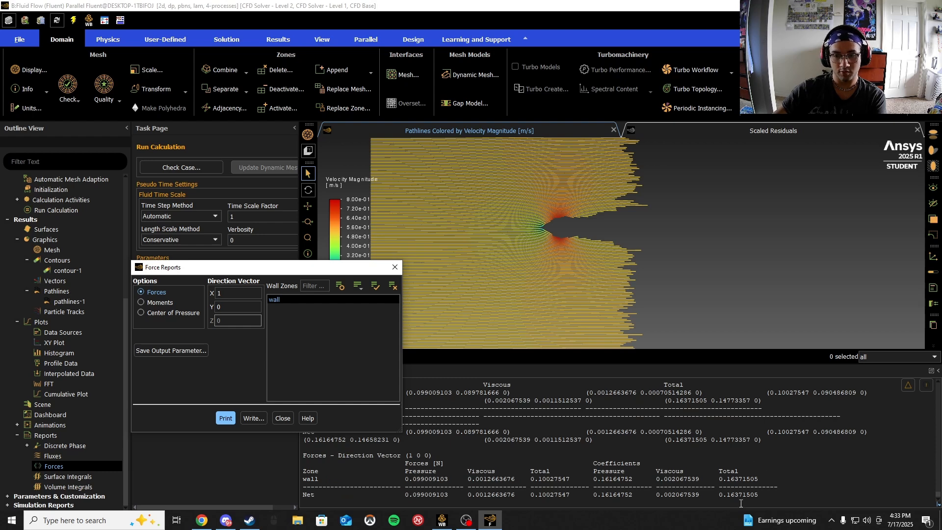
{"action": "left_click", "coordinate": [395, 268]}
- Set the viscous model to k-omega (2 eqn) with SST
{"action": "scroll", "coordinate": [71, 316], "scroll_direction": "up", "scroll_amount": 6}
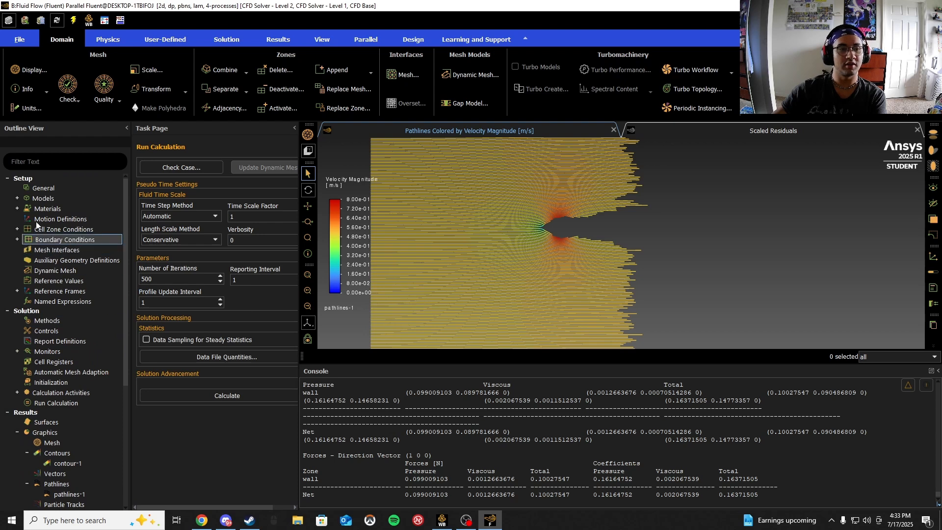
{"action": "left_click", "coordinate": [17, 198]}
{"action": "left_click", "coordinate": [67, 230]}
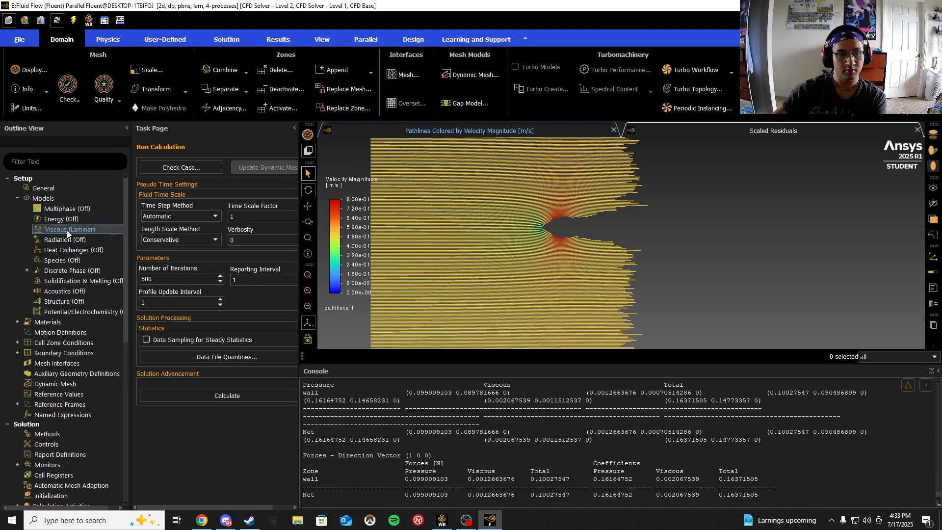
{"action": "double_click", "coordinate": [66, 231]}
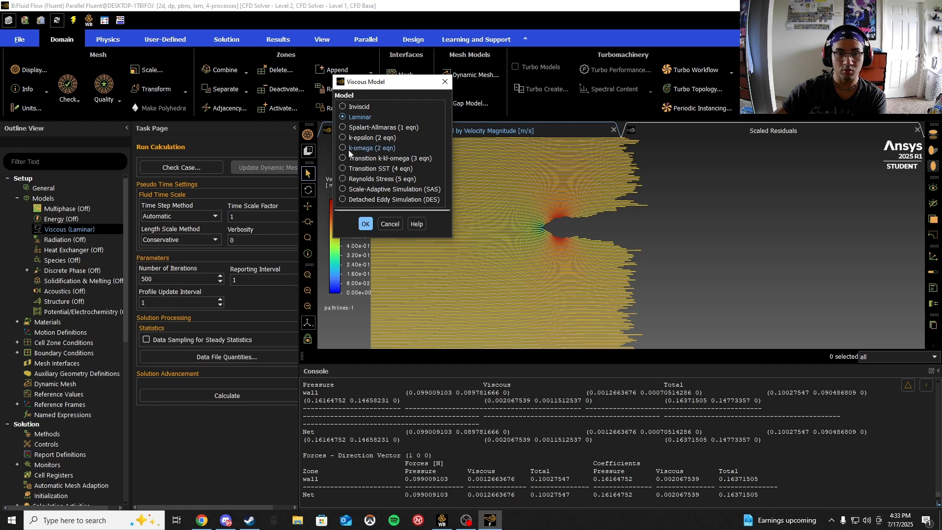
{"action": "left_click", "coordinate": [351, 150]}
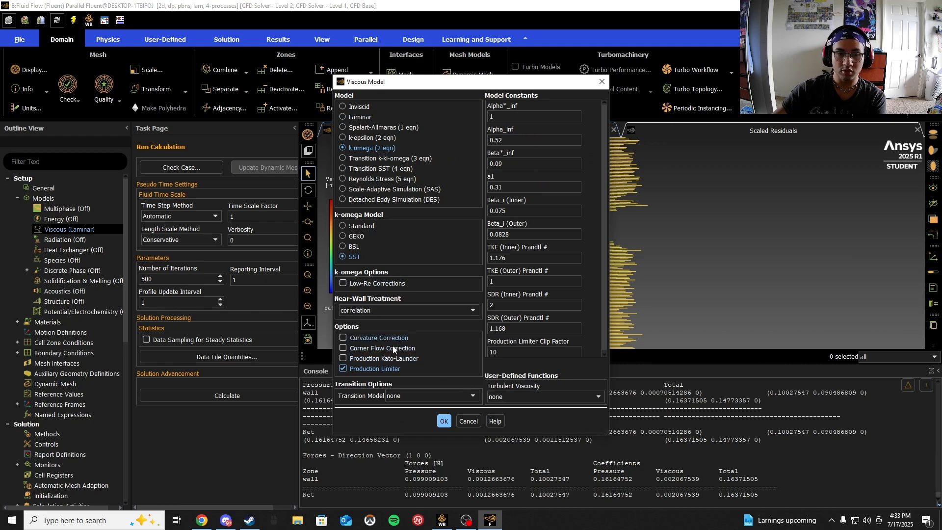
{"action": "left_click", "coordinate": [445, 422]}
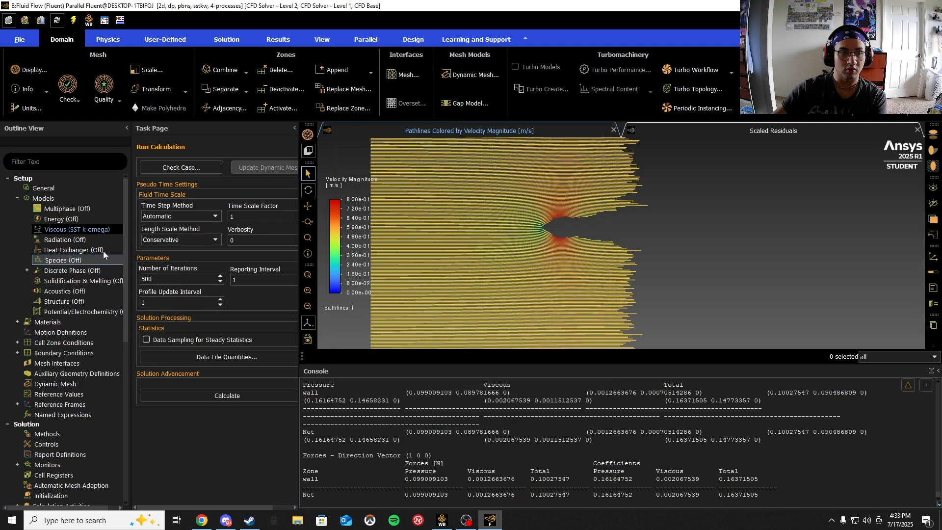
- Set the velocity inlet's velocity magnitude to 8 m/s and apply the boundary condition
{"action": "left_click", "coordinate": [17, 198]}
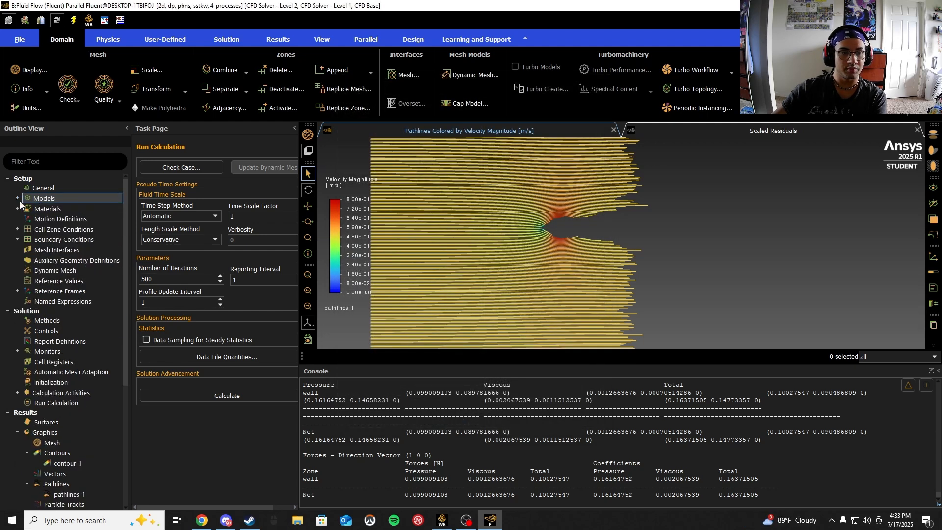
{"action": "double_click", "coordinate": [64, 240]}
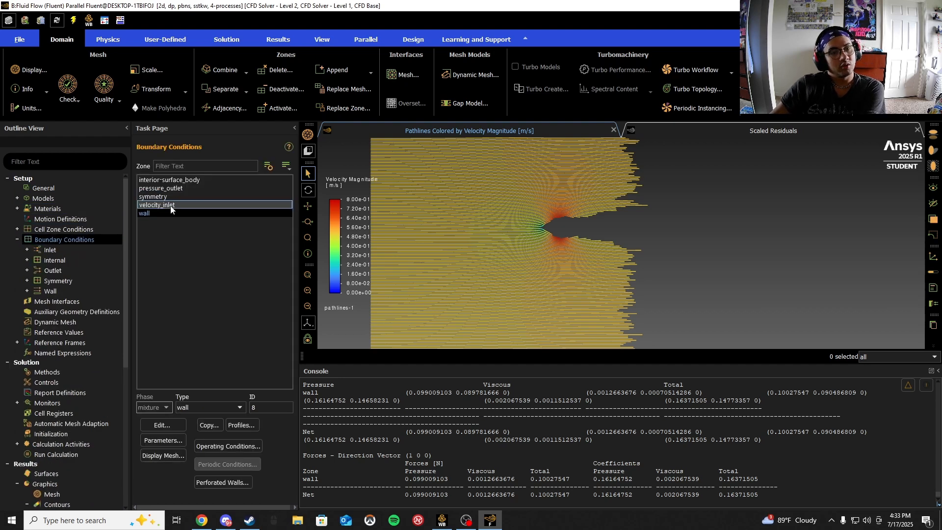
{"action": "left_click", "coordinate": [171, 206]}
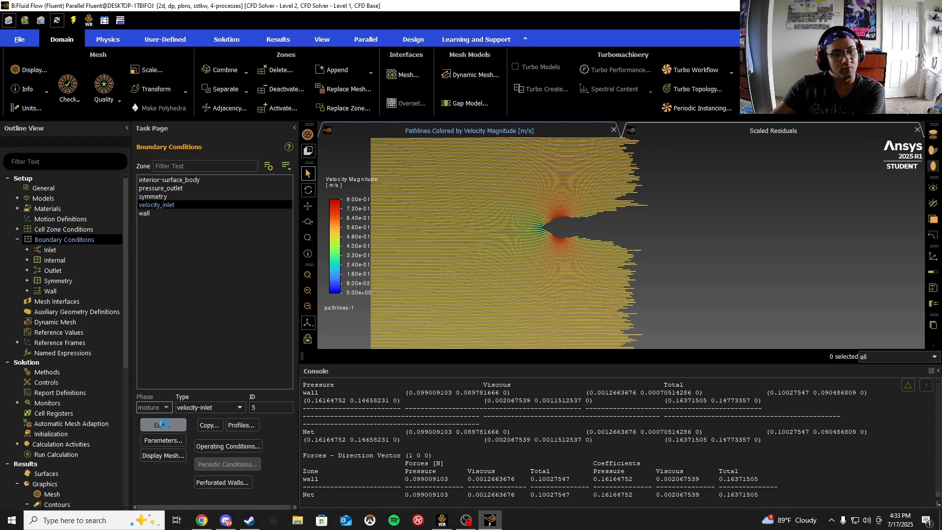
{"action": "left_click", "coordinate": [300, 359]}
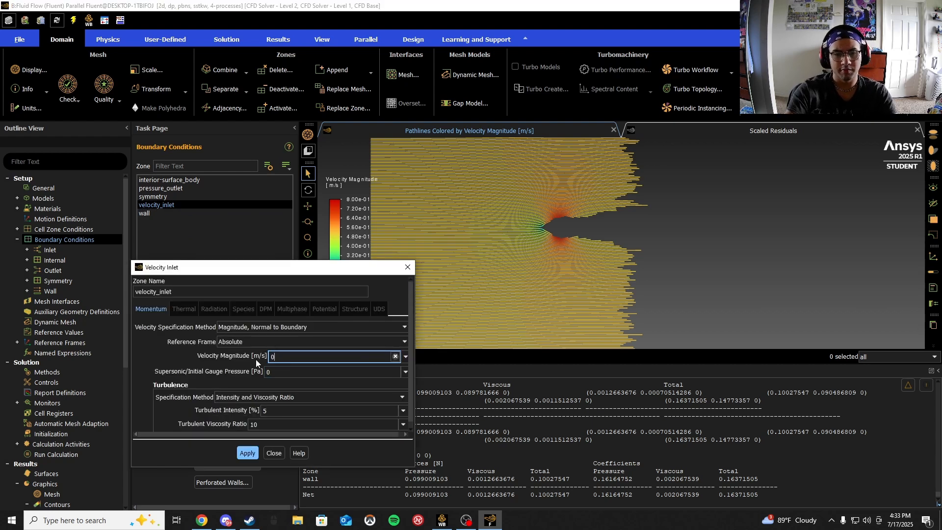
{"action": "key", "text": "ctrl+a"}
{"action": "type", "text": "7"}
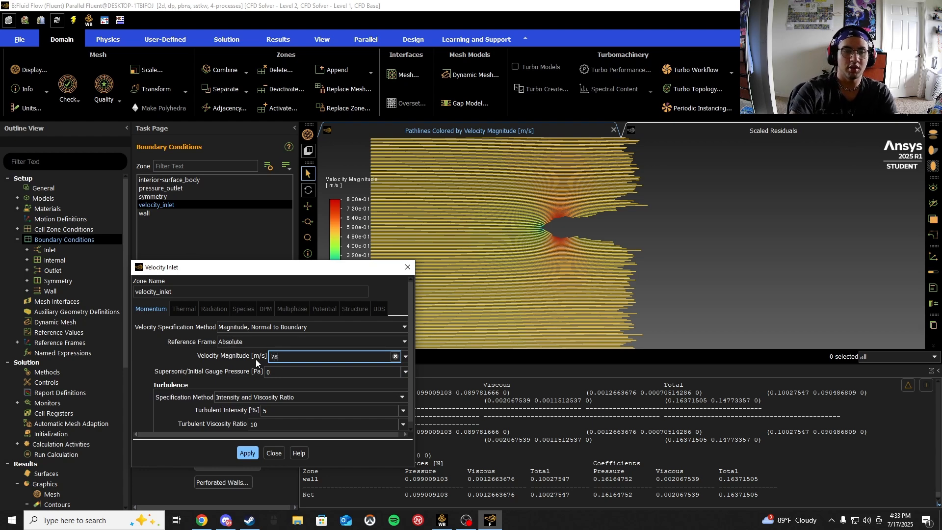
{"action": "type", "text": "8"}
{"action": "key", "text": "ctrl+a"}
{"action": "type", "text": "8"}
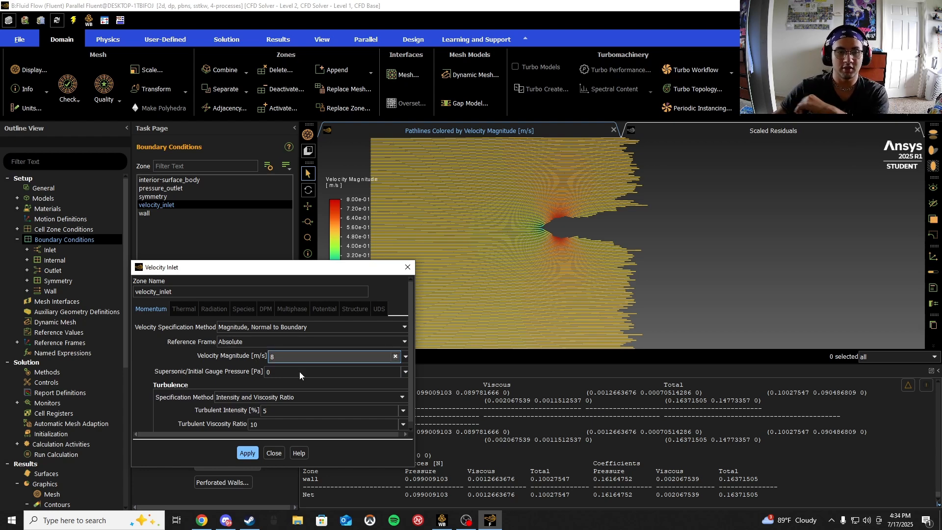
{"action": "scroll", "coordinate": [249, 432], "scroll_direction": "down", "scroll_amount": 1}
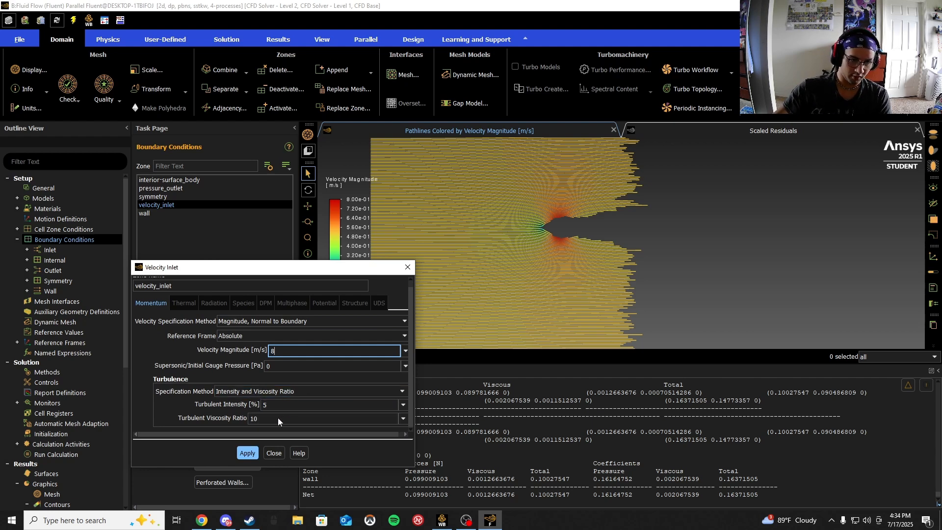
{"action": "left_click", "coordinate": [248, 454]}
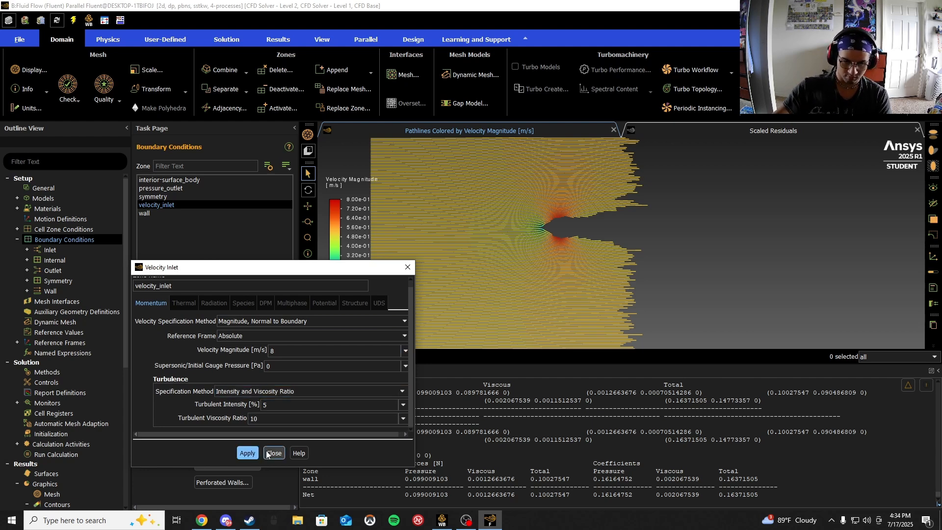
{"action": "left_click", "coordinate": [273, 453]}
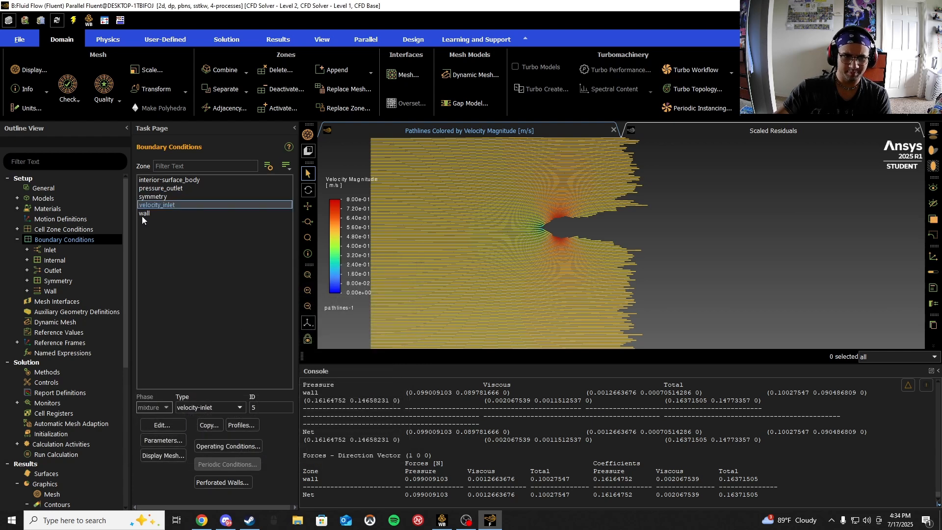
- Open the wall boundary condition settings to review them, then close the dialog
{"action": "left_click", "coordinate": [161, 213]}
{"action": "left_click", "coordinate": [161, 425]}
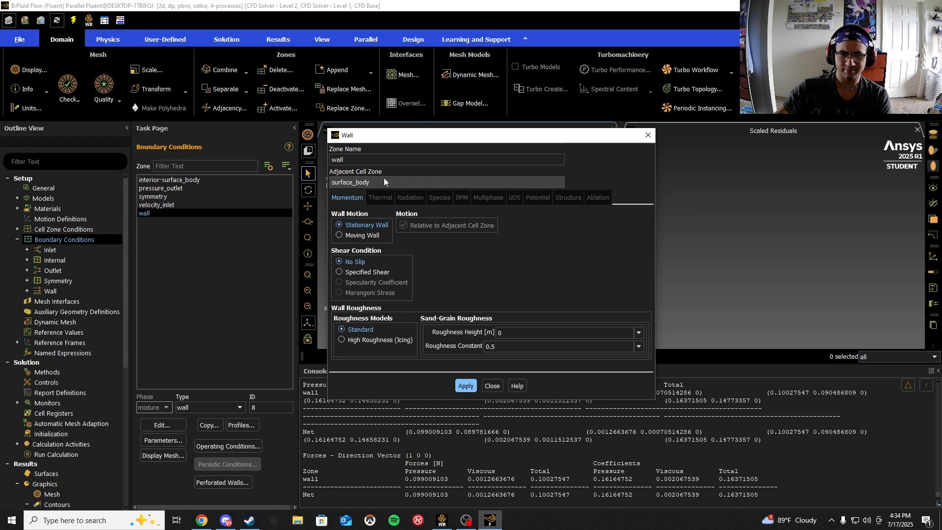
{"action": "left_click", "coordinate": [485, 386]}
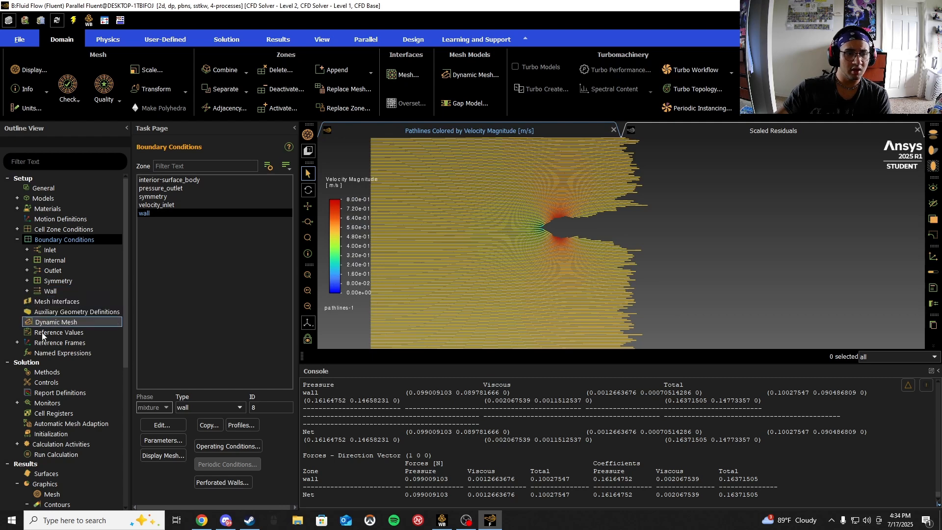
- Initialize the solution with hybrid initialization, discarding the unsaved current data
{"action": "left_click", "coordinate": [60, 436]}
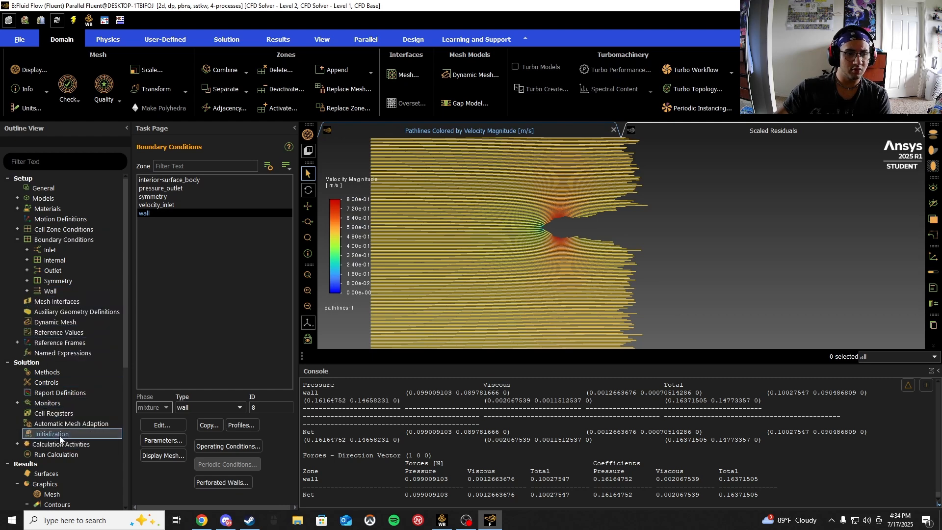
{"action": "left_click", "coordinate": [198, 205]}
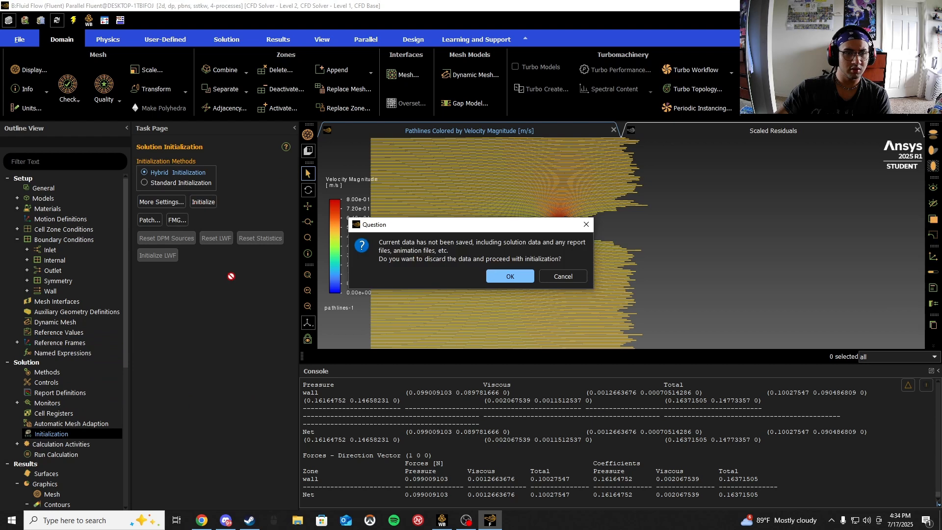
{"action": "left_click", "coordinate": [513, 278]}
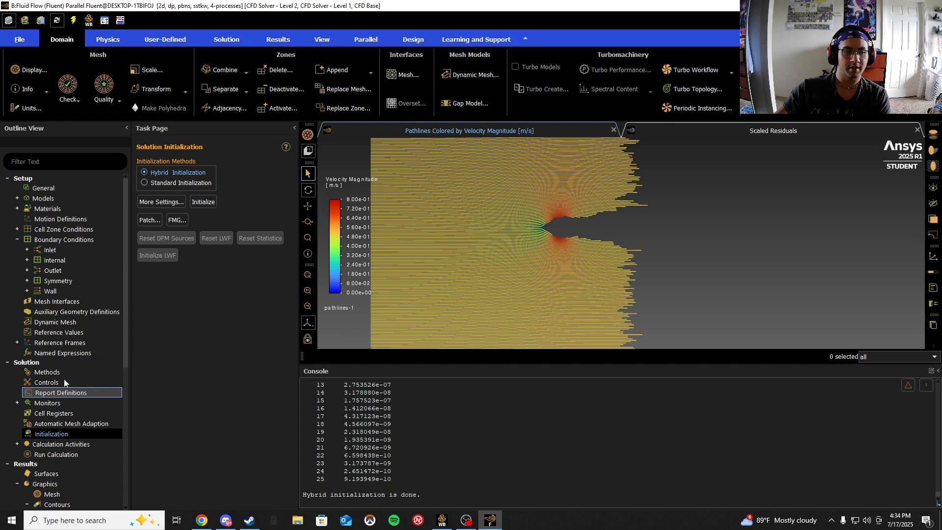
- Run the calculation for 500 iterations and acknowledge its completion
{"action": "left_click", "coordinate": [66, 455]}
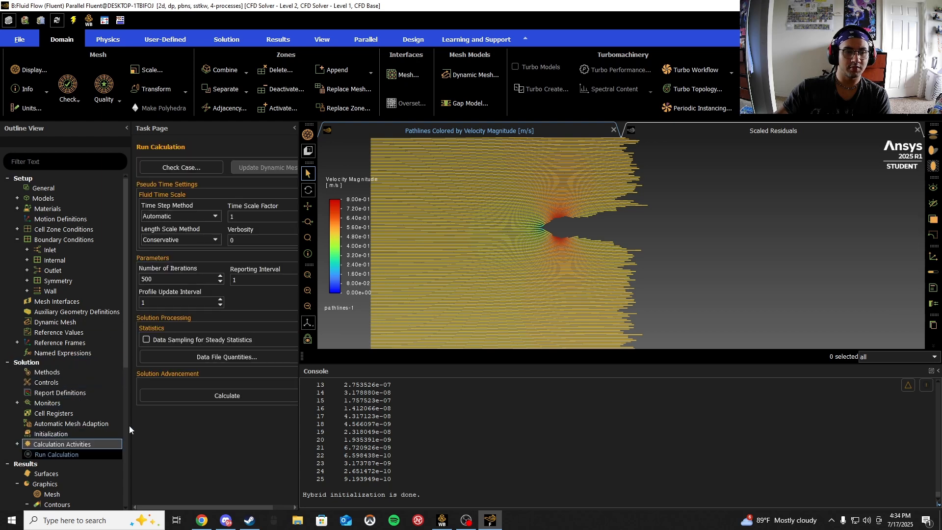
{"action": "left_click", "coordinate": [288, 400]}
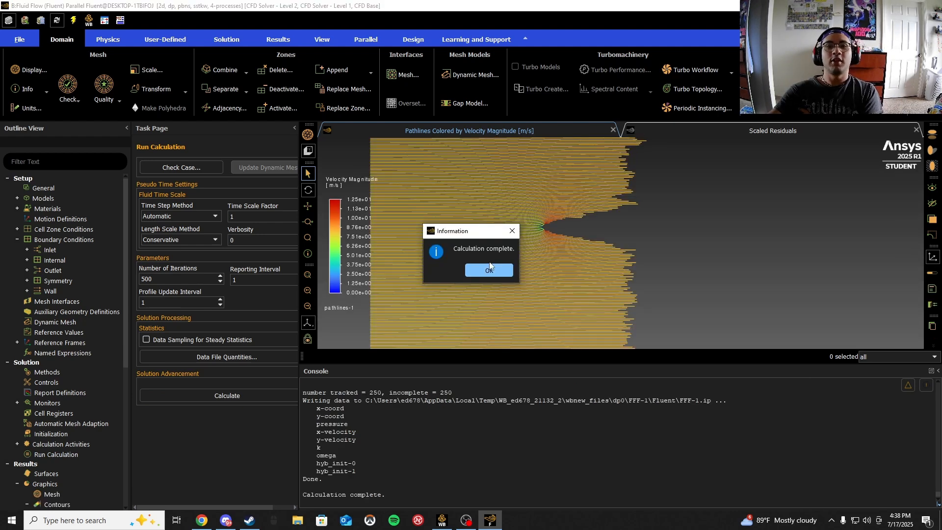
{"action": "left_click", "coordinate": [490, 270]}
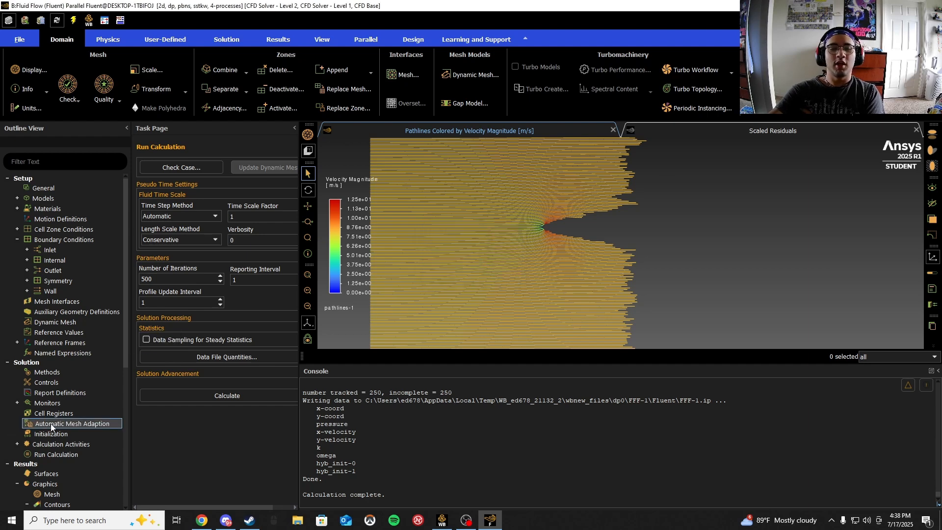
- Display contour-1 as velocity magnitude contours for the new solution
{"action": "scroll", "coordinate": [50, 501], "scroll_direction": "down", "scroll_amount": 2}
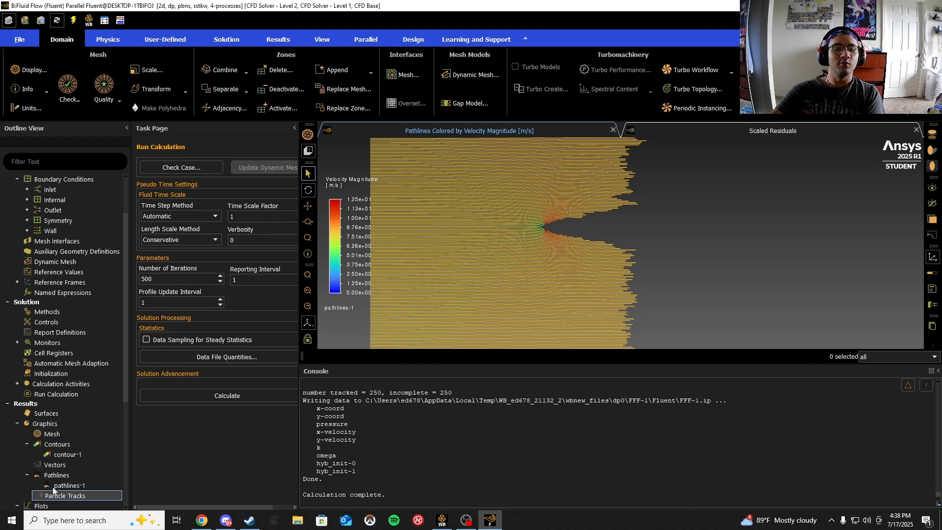
{"action": "double_click", "coordinate": [67, 455]}
{"action": "left_click", "coordinate": [576, 145]}
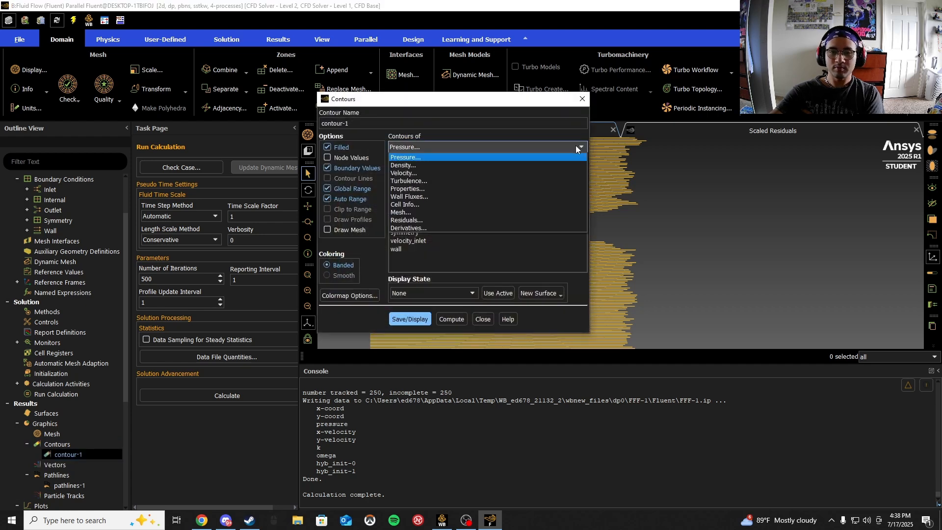
{"action": "left_click", "coordinate": [417, 177]}
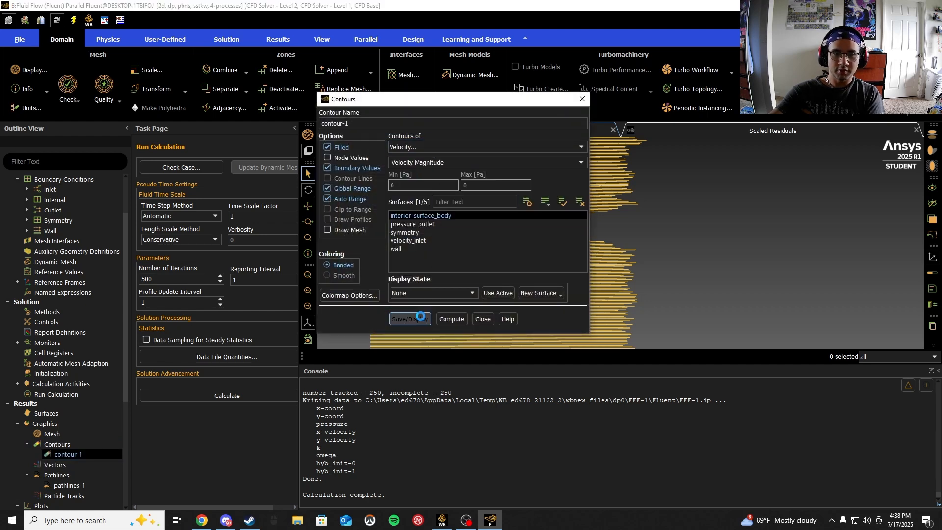
{"action": "left_click", "coordinate": [409, 319]}
{"action": "left_click_drag", "start_coordinate": [462, 97], "coordinate": [185, 122]}
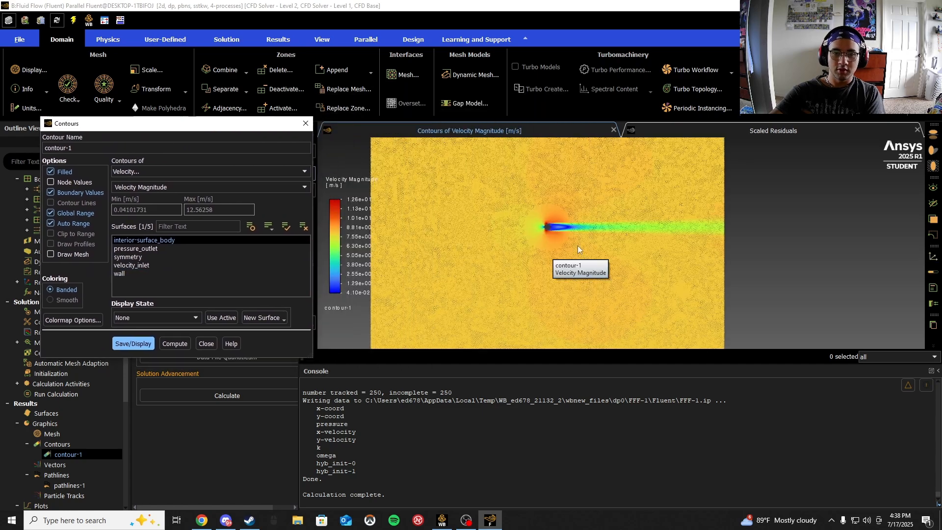
- Zoom in and out to examine the velocity magnitude contours around the cylinder and its wake
{"action": "scroll", "coordinate": [548, 224], "scroll_direction": "down", "scroll_amount": 3}
{"action": "scroll", "coordinate": [544, 231], "scroll_direction": "down", "scroll_amount": 2}
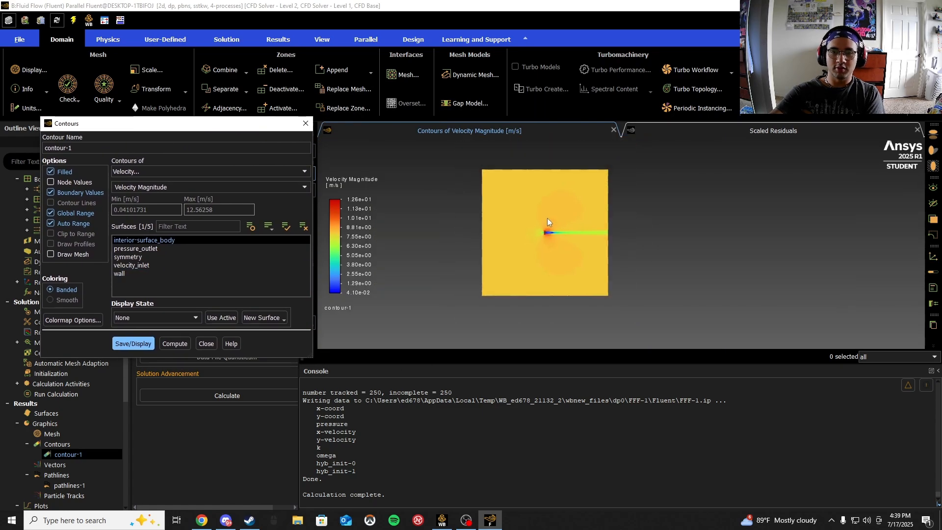
{"action": "scroll", "coordinate": [539, 239], "scroll_direction": "up", "scroll_amount": 3}
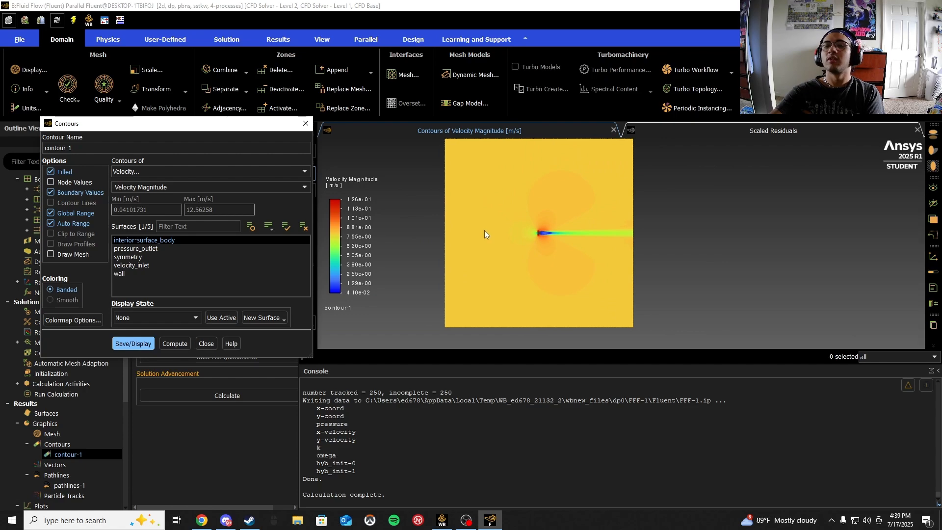
{"action": "scroll", "coordinate": [559, 239], "scroll_direction": "up", "scroll_amount": 5}
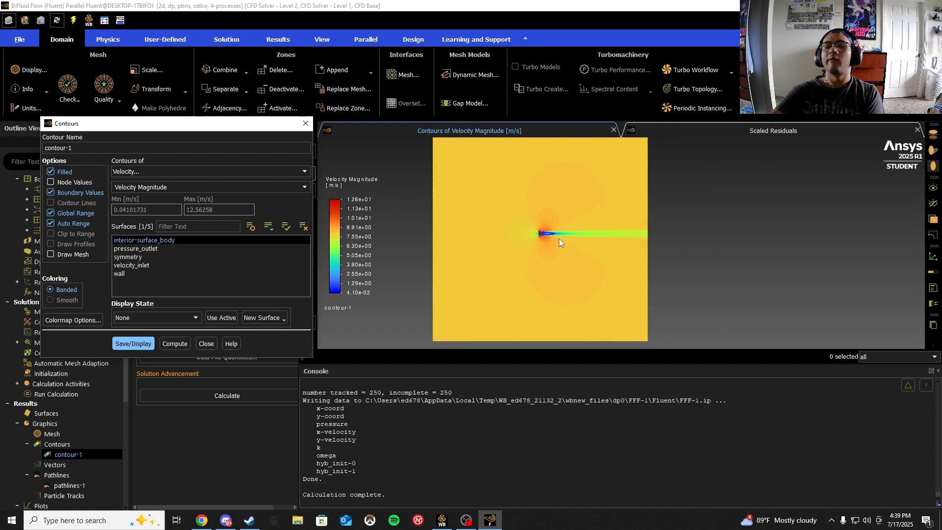
{"action": "scroll", "coordinate": [800, 229], "scroll_direction": "down", "scroll_amount": 5}
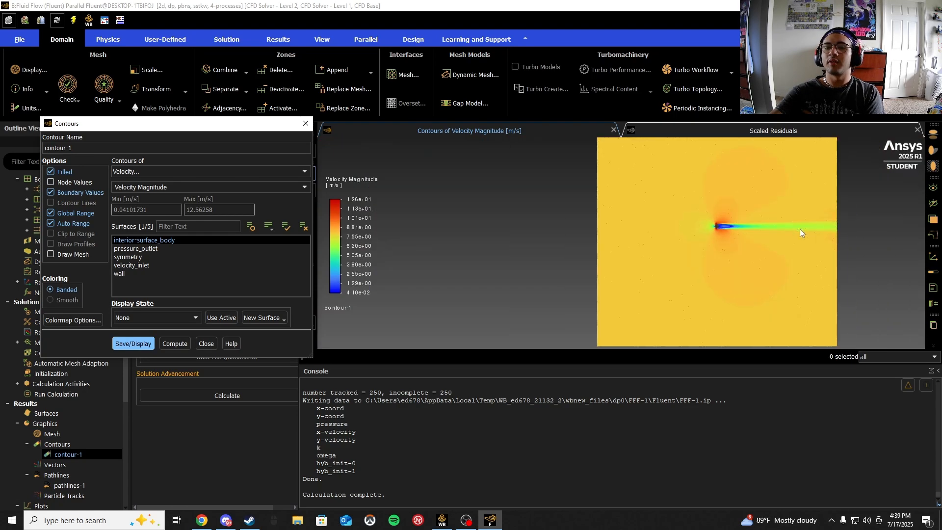
{"action": "scroll", "coordinate": [920, 234], "scroll_direction": "up", "scroll_amount": 2}
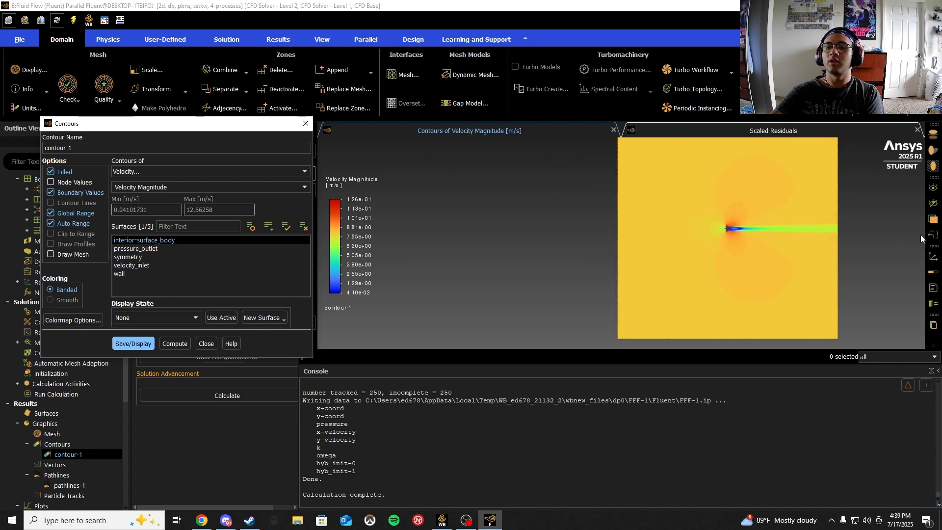
{"action": "scroll", "coordinate": [637, 226], "scroll_direction": "down", "scroll_amount": 3}
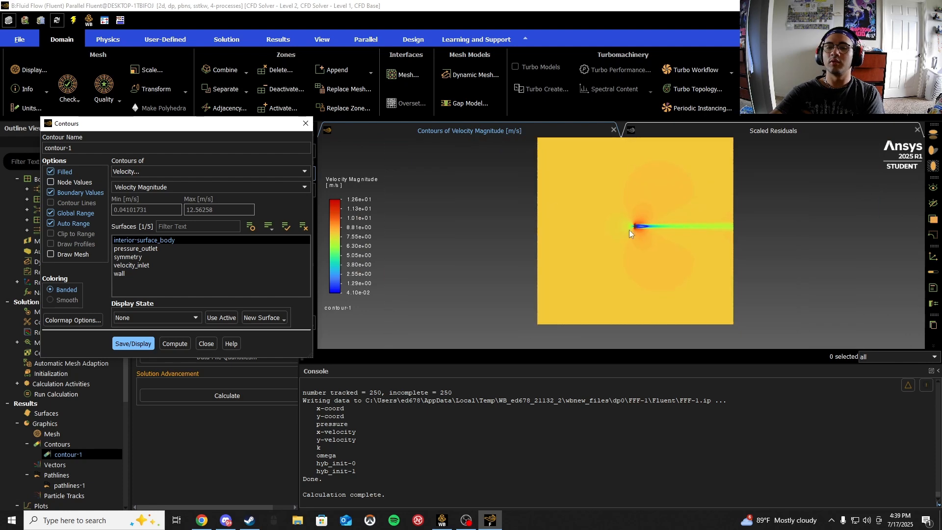
{"action": "scroll", "coordinate": [638, 228], "scroll_direction": "up", "scroll_amount": 2}
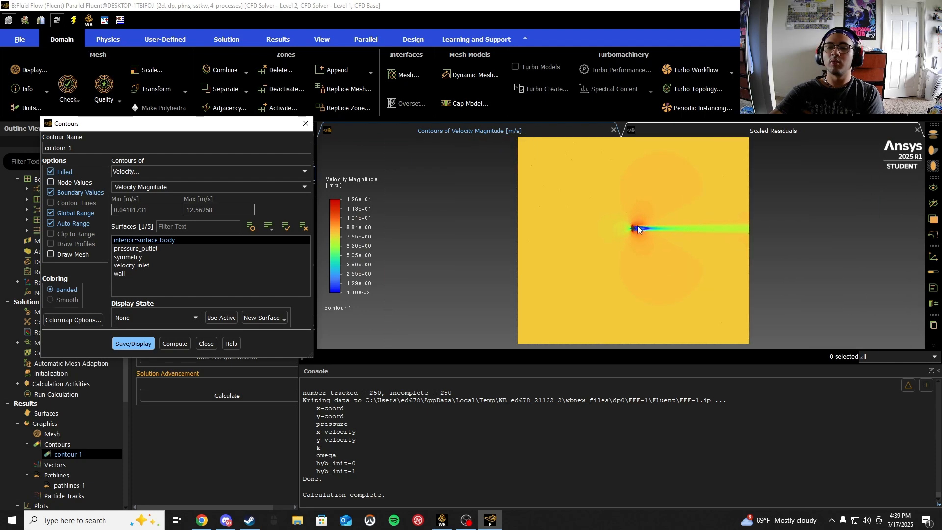
- Switch contour-1 to static pressure, display it, and close the contours dialog
{"action": "left_click", "coordinate": [299, 172]}
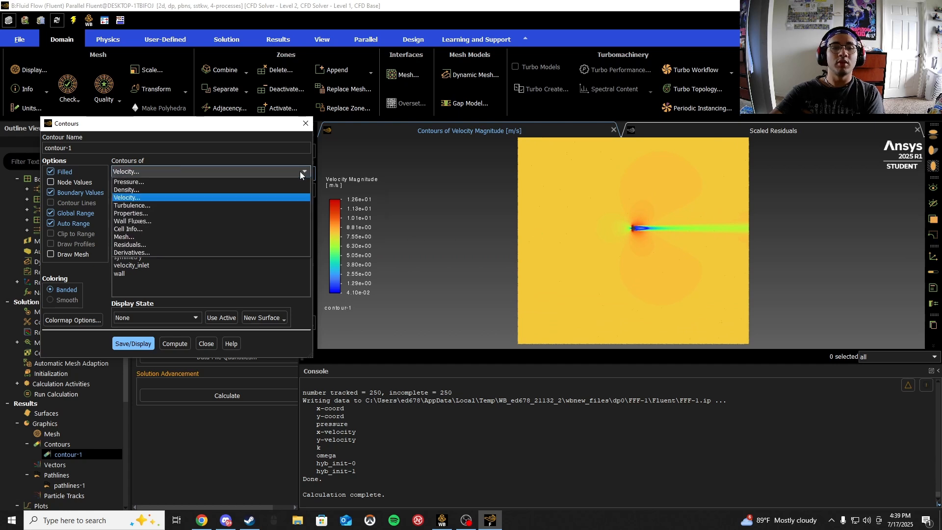
{"action": "left_click", "coordinate": [140, 181]}
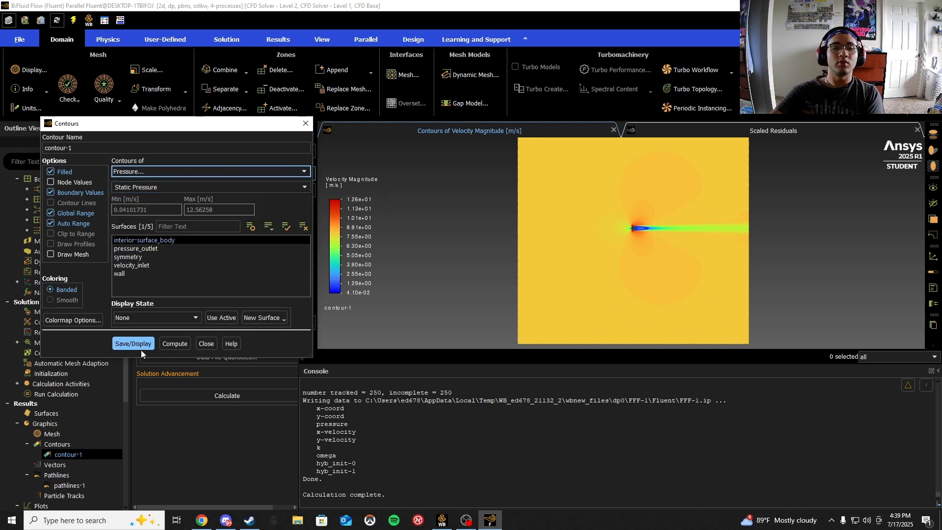
{"action": "left_click", "coordinate": [128, 344]}
{"action": "scroll", "coordinate": [633, 230], "scroll_direction": "up", "scroll_amount": 2}
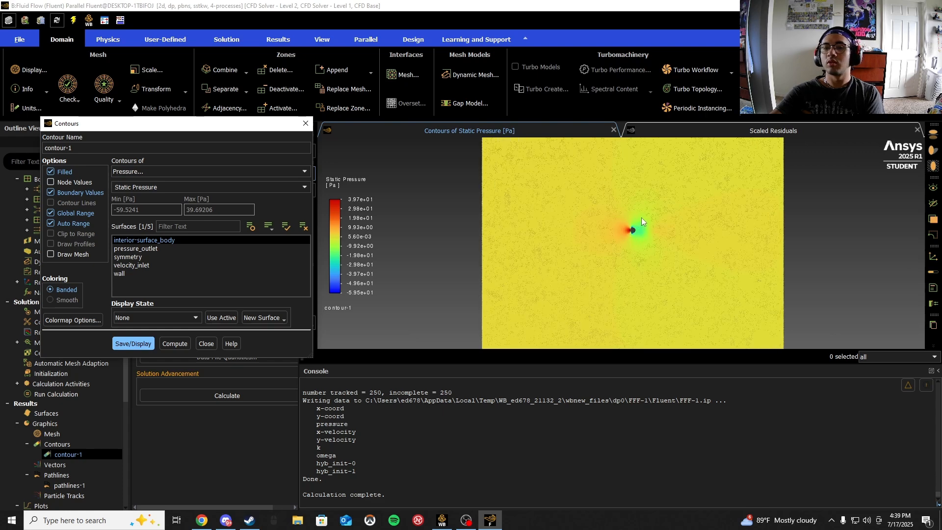
{"action": "scroll", "coordinate": [629, 243], "scroll_direction": "down", "scroll_amount": 2}
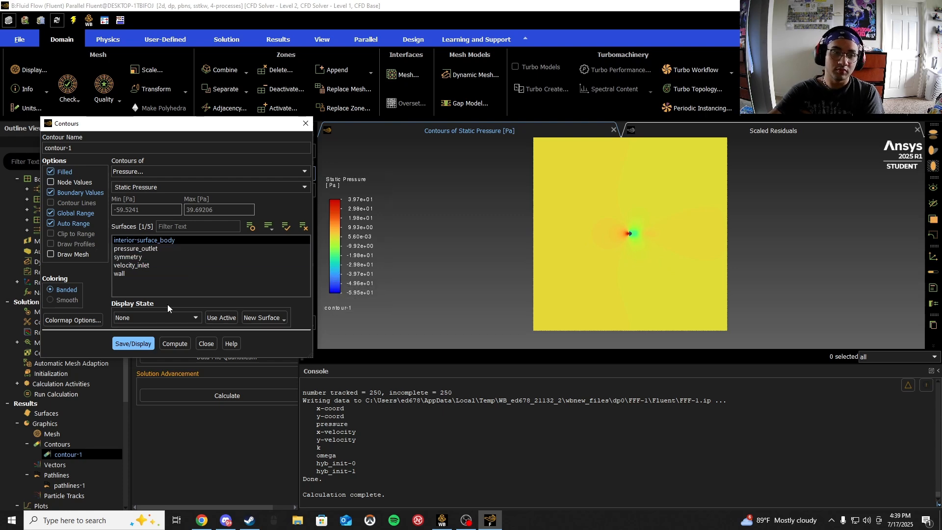
{"action": "left_click", "coordinate": [301, 128]}
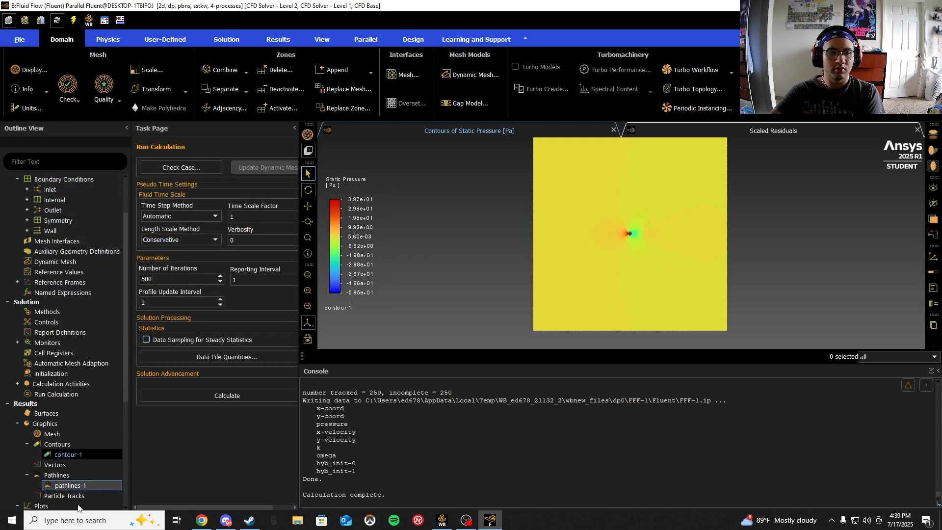
- Redisplay pathlines-1 colored by velocity magnitude from the velocity inlet
{"action": "left_click", "coordinate": [55, 485]}
{"action": "double_click", "coordinate": [99, 485]}
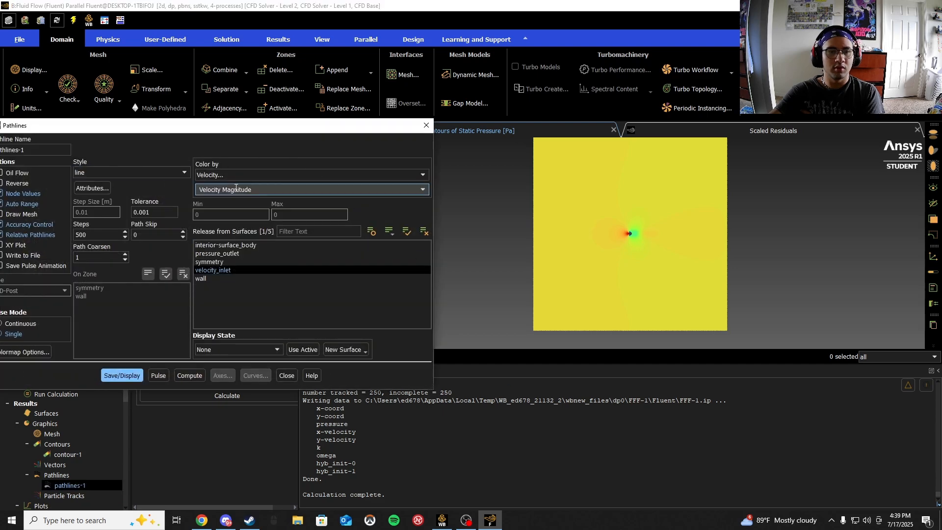
{"action": "left_click", "coordinate": [122, 375]}
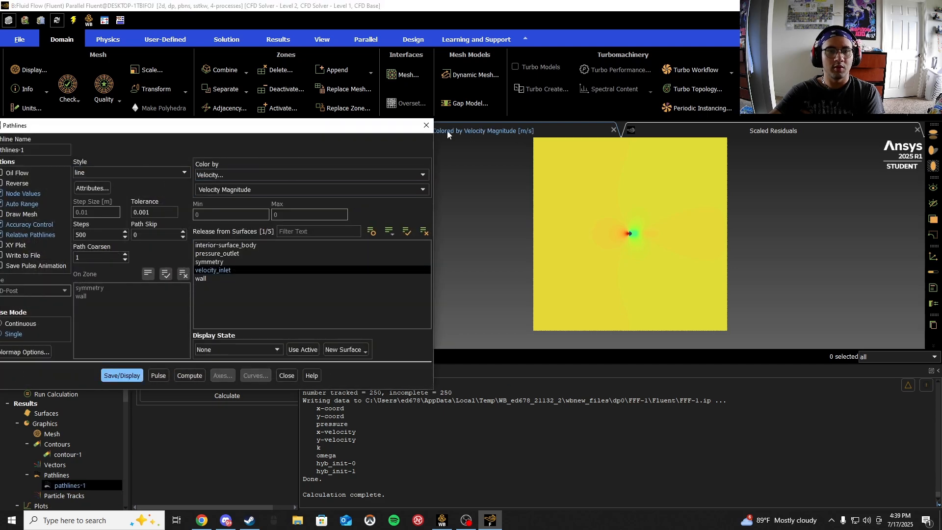
- Close the pathlines dialog and zoom in and out to examine the pathlines around the cylinder and its wake
{"action": "left_click", "coordinate": [427, 125]}
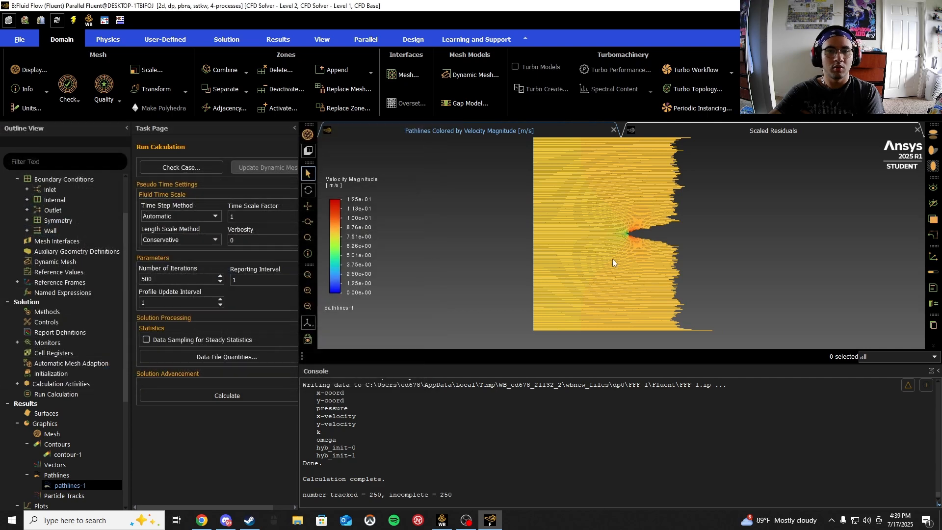
{"action": "scroll", "coordinate": [634, 234], "scroll_direction": "up", "scroll_amount": 5}
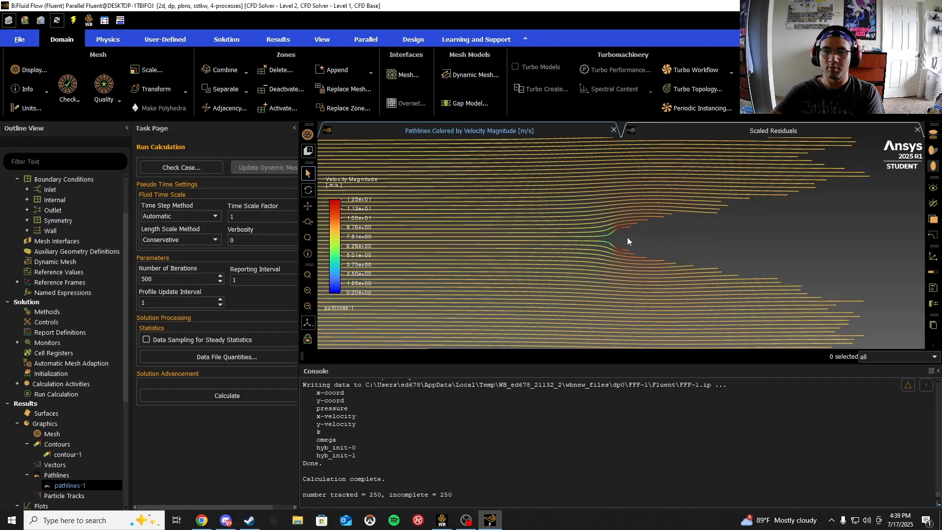
{"action": "scroll", "coordinate": [605, 239], "scroll_direction": "down", "scroll_amount": 1}
{"action": "scroll", "coordinate": [611, 241], "scroll_direction": "down", "scroll_amount": 3}
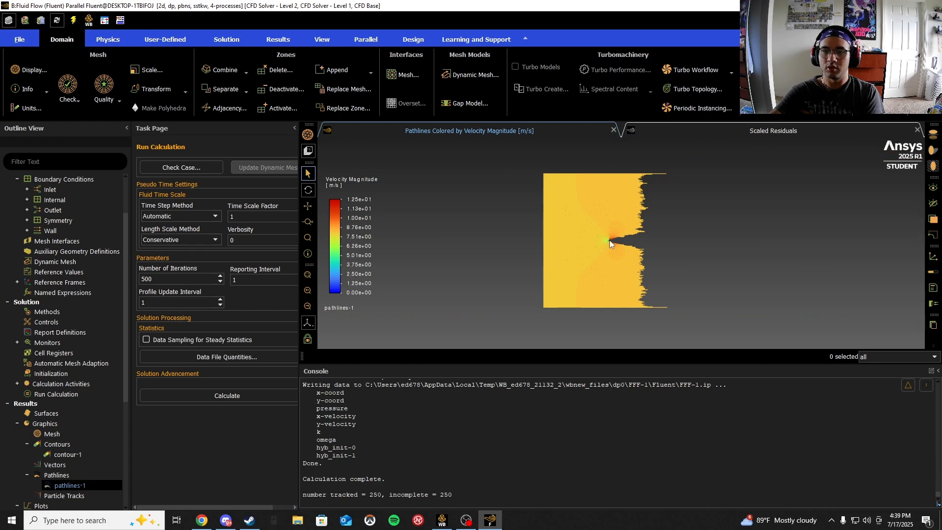
{"action": "scroll", "coordinate": [609, 240], "scroll_direction": "up", "scroll_amount": 5}
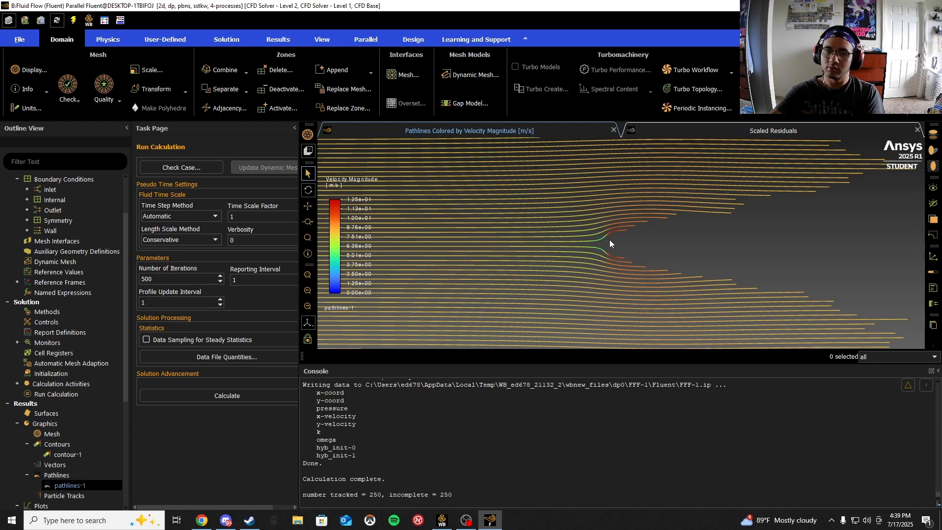
{"action": "scroll", "coordinate": [37, 355], "scroll_direction": "down", "scroll_amount": 4}
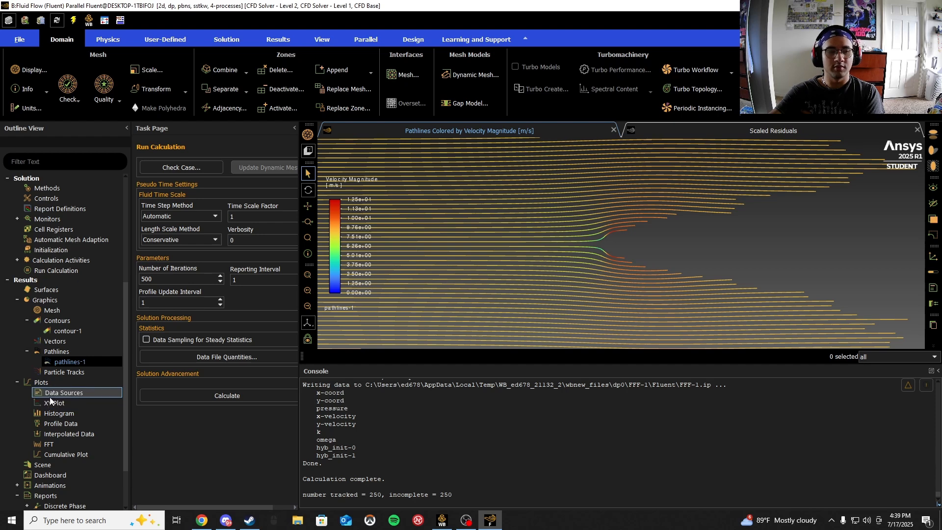
- Print the force report on the wall zone along direction vector X 1, Y 0, then close the report dialog
{"action": "scroll", "coordinate": [63, 464], "scroll_direction": "down", "scroll_amount": 2}
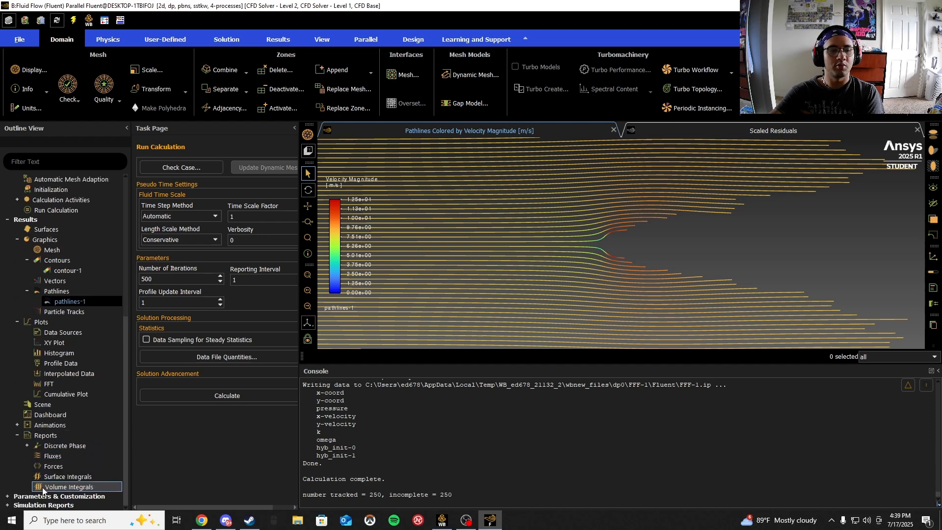
{"action": "double_click", "coordinate": [40, 467]}
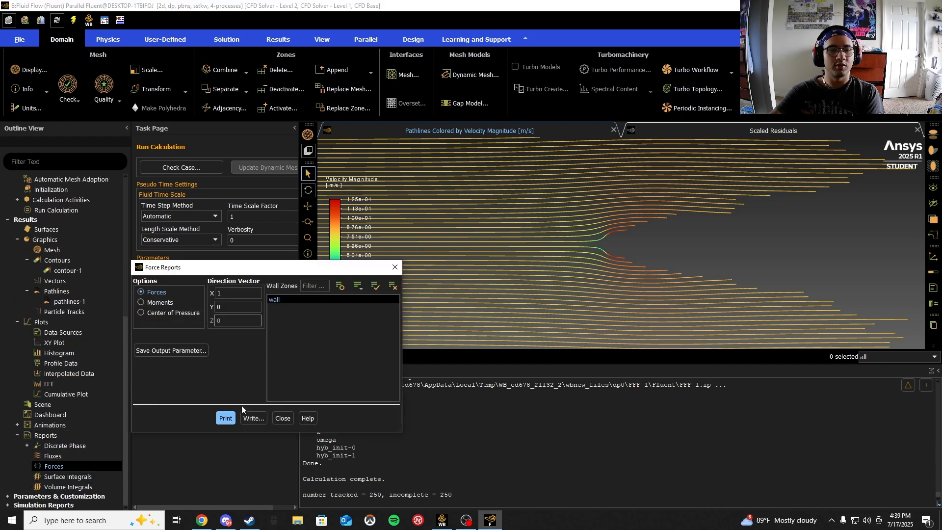
{"action": "left_click", "coordinate": [225, 418]}
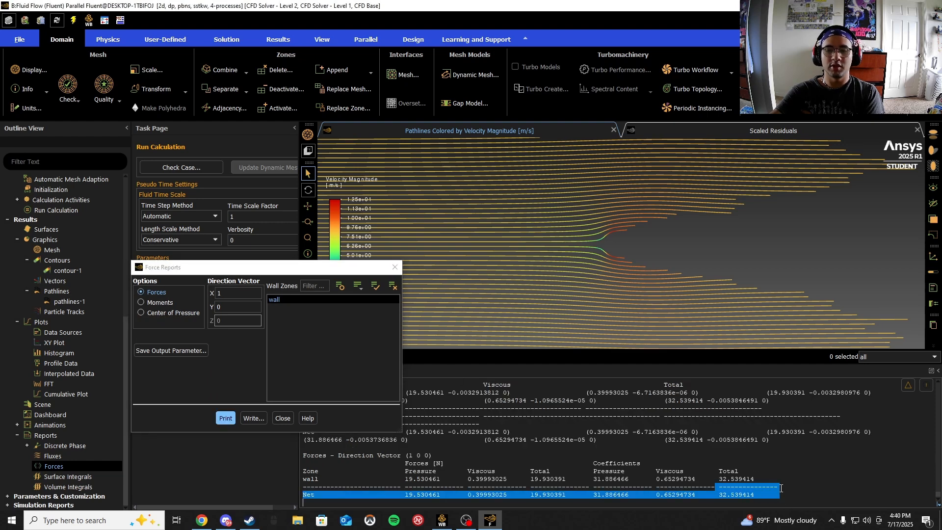
{"action": "left_click", "coordinate": [395, 267]}
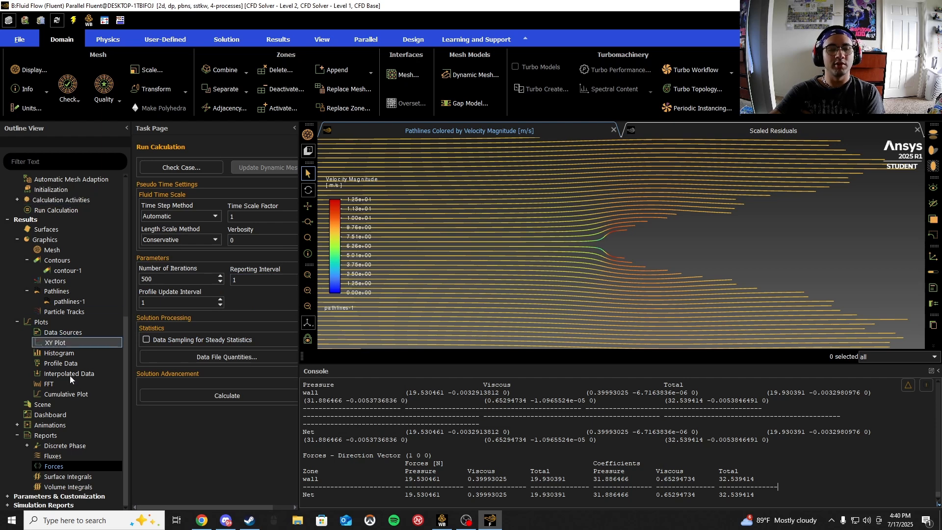
- Close Fluent, keeping the changed settings for the current calculation only
{"action": "left_click", "coordinate": [931, 5]}
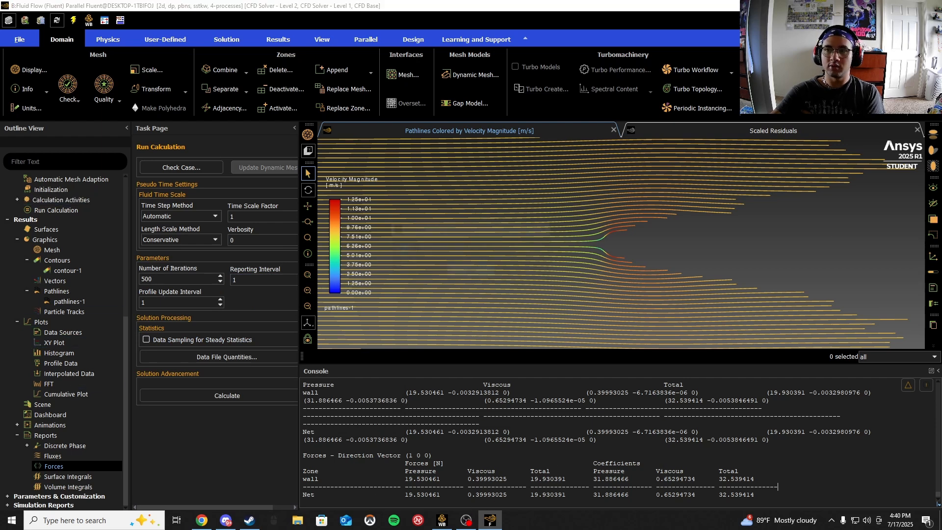
{"action": "left_click", "coordinate": [473, 272]}
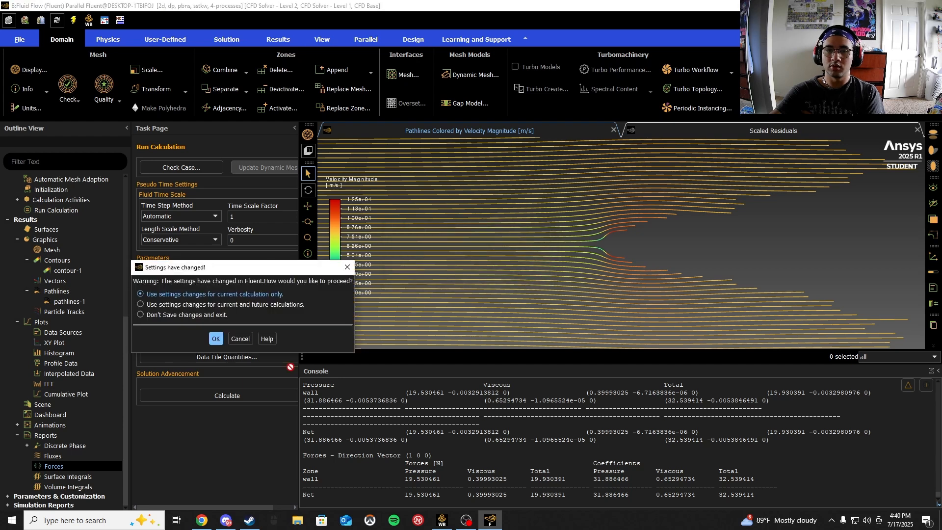
{"action": "left_click", "coordinate": [216, 339]}
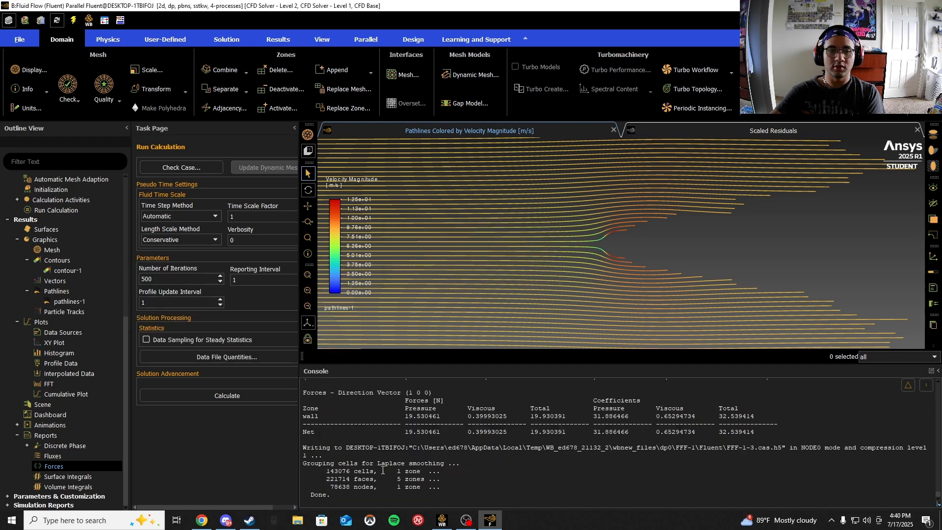